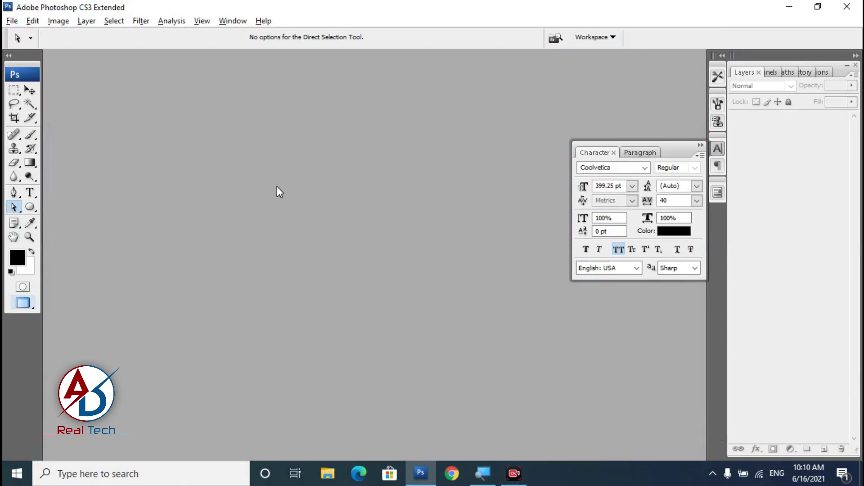
- Create a new 10 × 10 inch, 300 ppi CMYK document with a white background
click(27, 87)
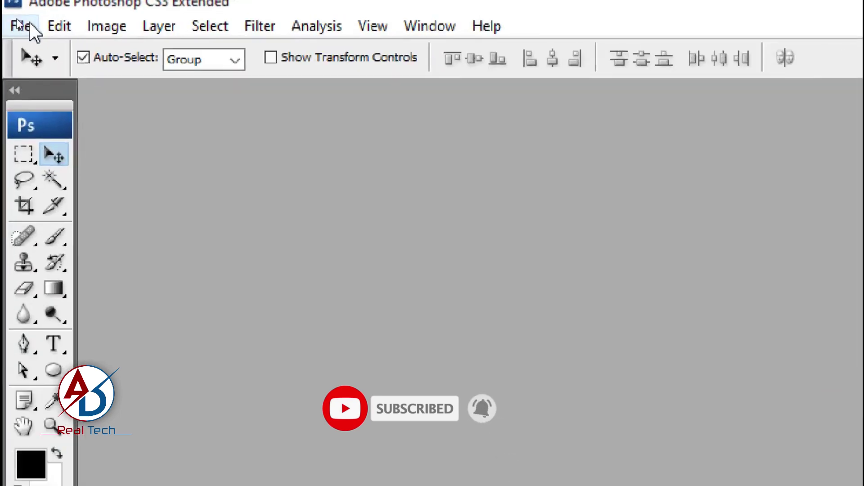
click(20, 26)
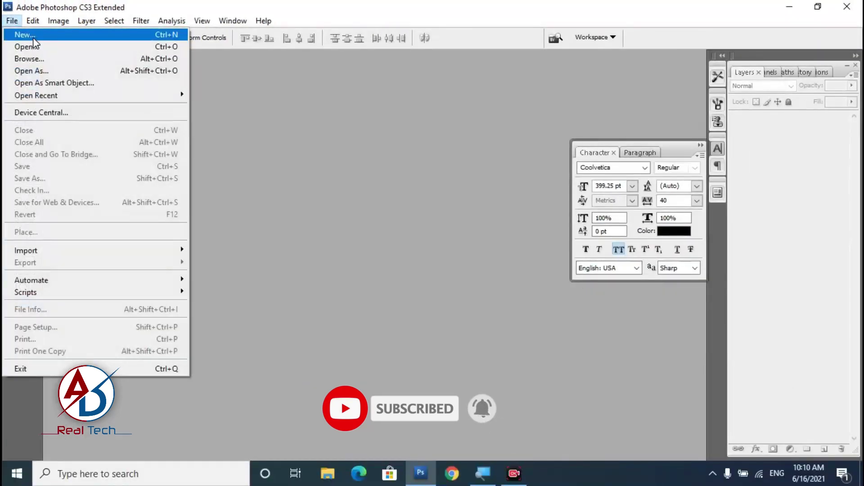
click(18, 35)
key(Tab)
key(Tab)
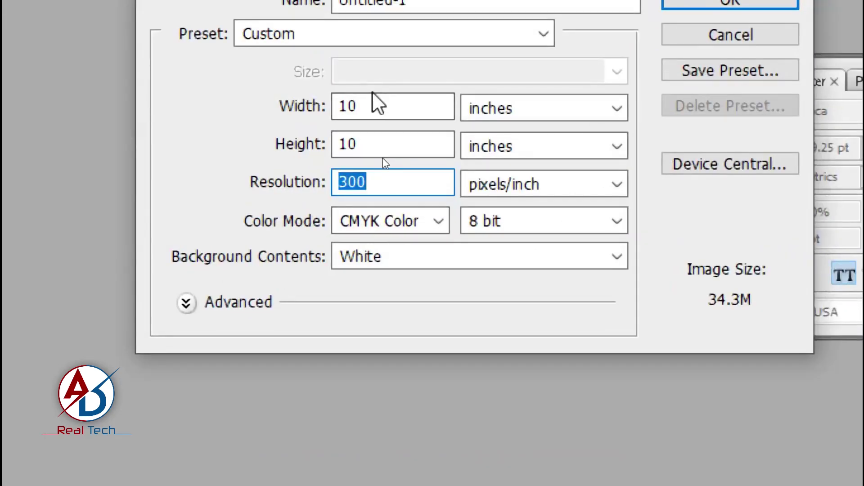
click(385, 163)
click(366, 144)
click(386, 188)
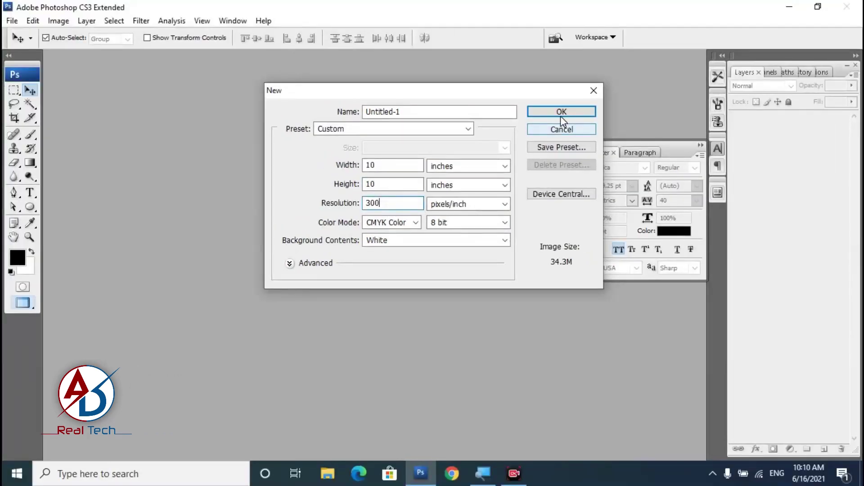
click(560, 113)
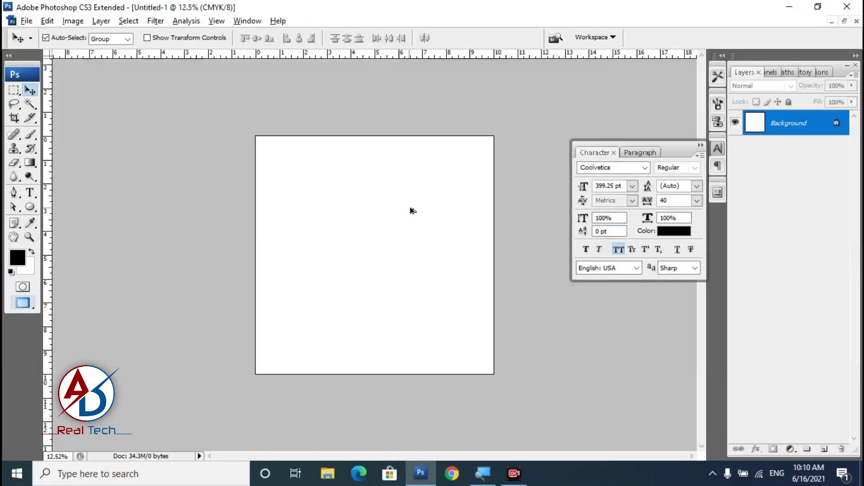
- Type a black numeral '2' as a text layer in the upper-left page area
scroll(411, 203, up, 2)
scroll(414, 204, down, 5)
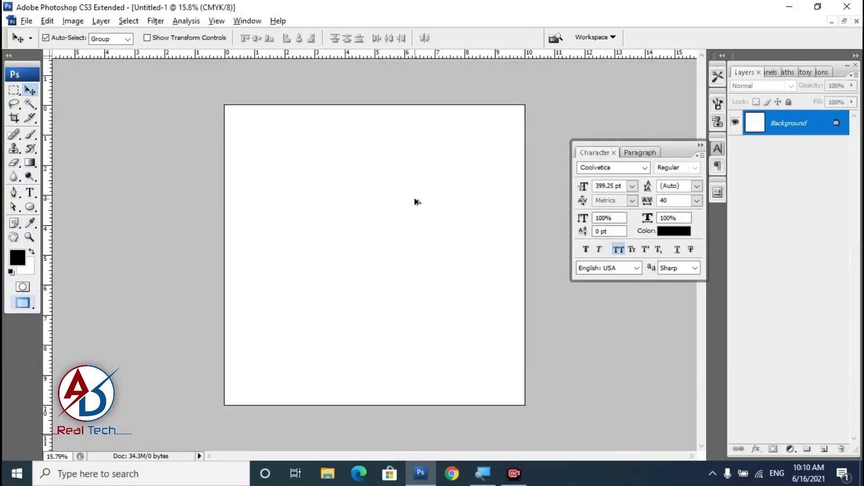
scroll(415, 207, up, 2)
scroll(415, 207, up, 1)
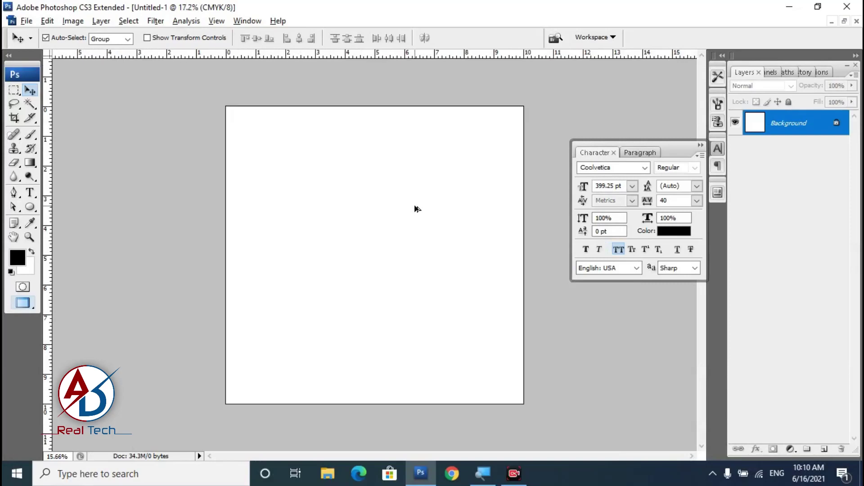
scroll(415, 207, down, 1)
scroll(411, 212, up, 1)
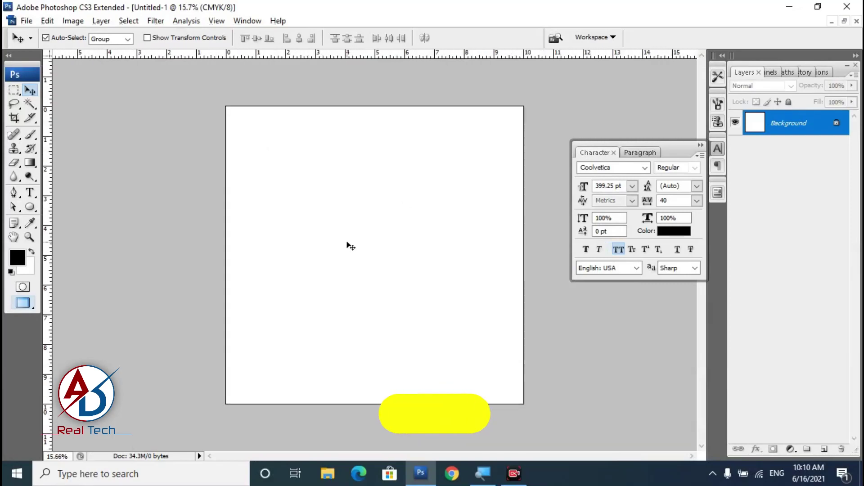
click(30, 196)
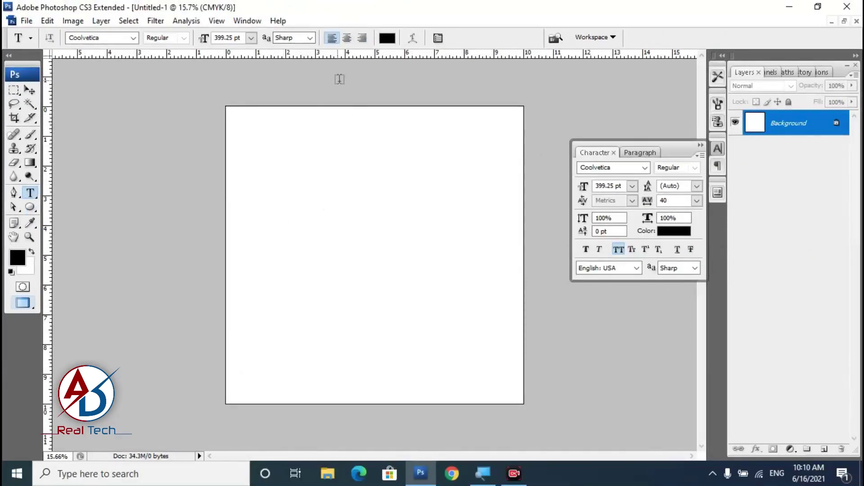
click(290, 213)
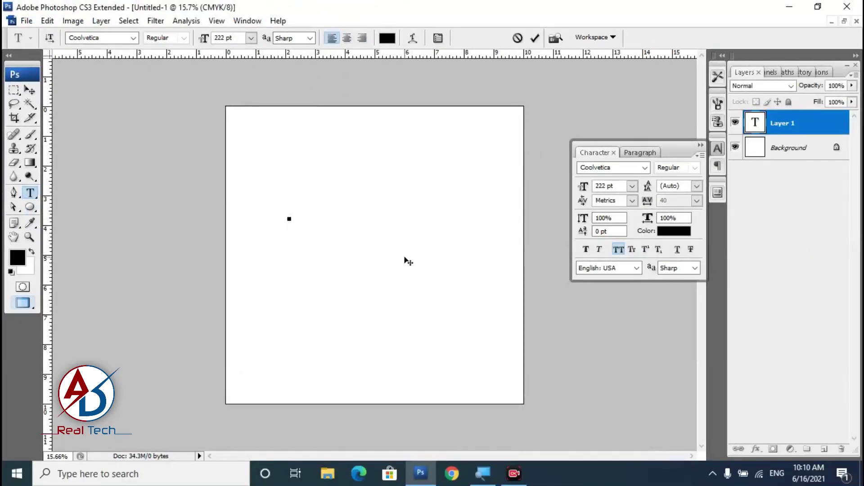
text(2)
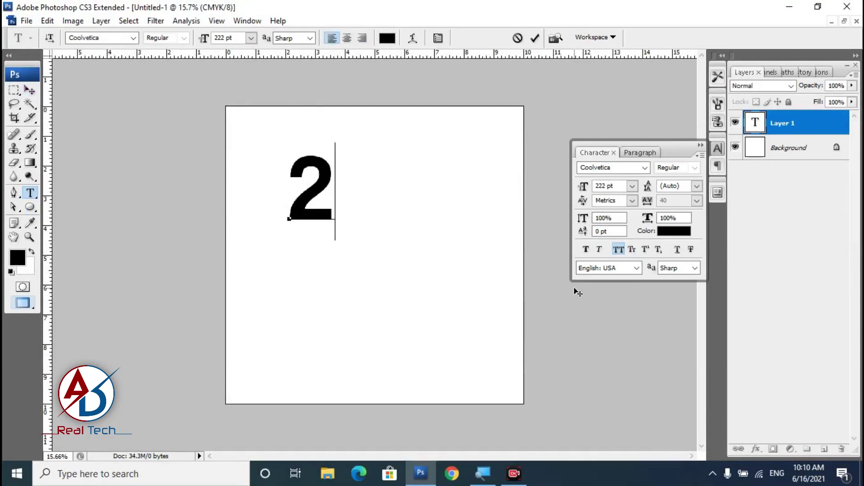
key(ctrl+a)
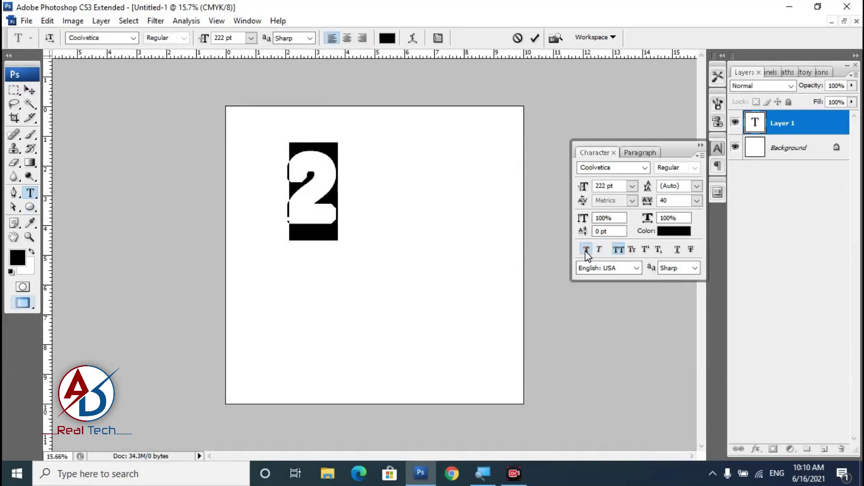
- Move the 2 down and free-transform it to roughly 139% size
click(29, 92)
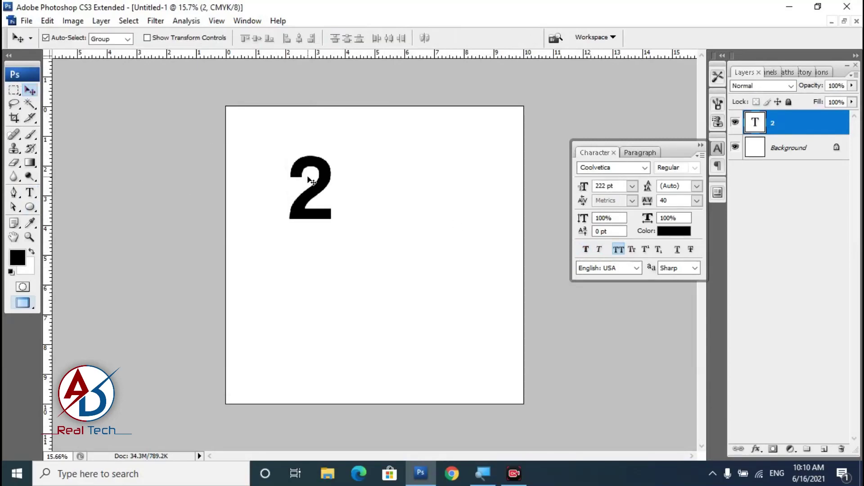
drag(315, 189, 315, 217)
key(ctrl+t)
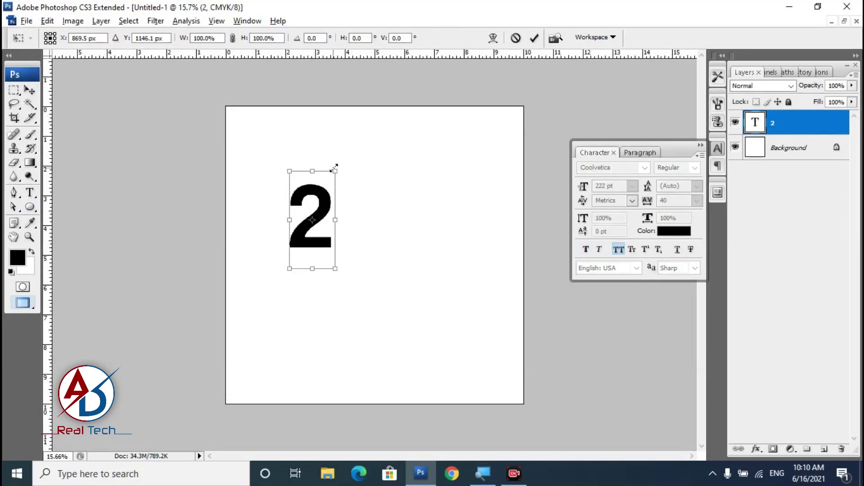
drag(335, 167, 348, 145)
drag(347, 187, 355, 234)
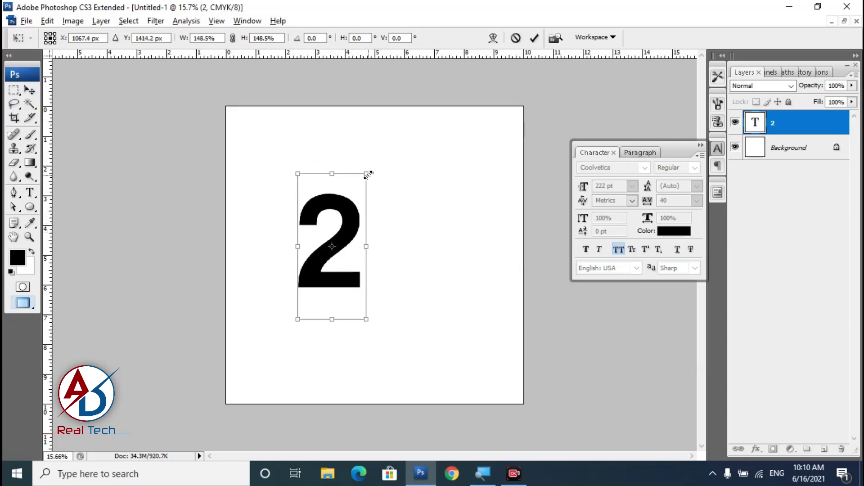
drag(368, 174, 362, 174)
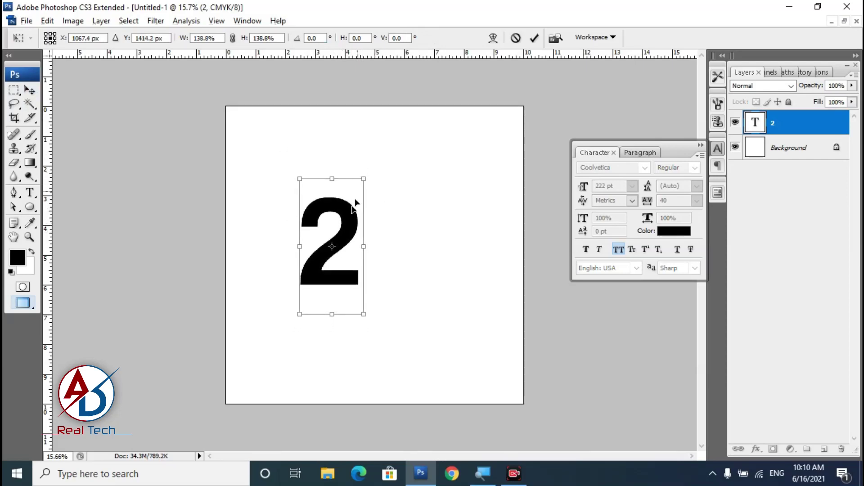
key(Return)
key(ctrl+plus)
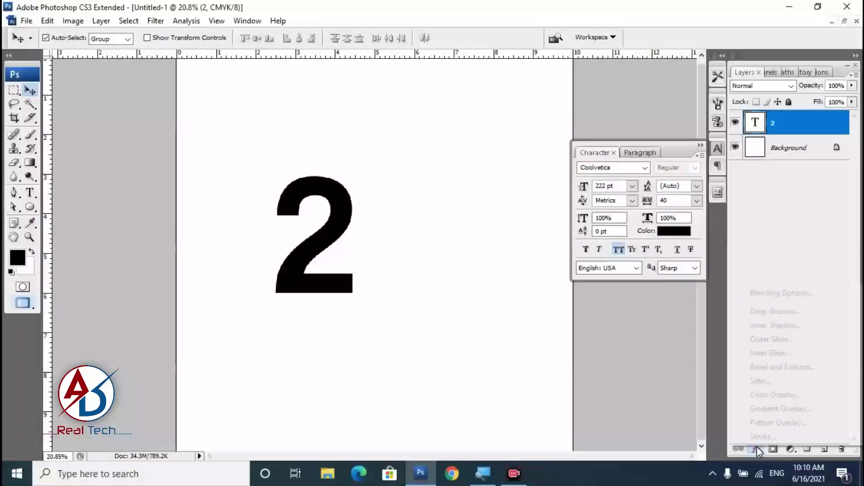
- Add a Gradient Overlay to the 2 using the blue gradient preset
click(757, 450)
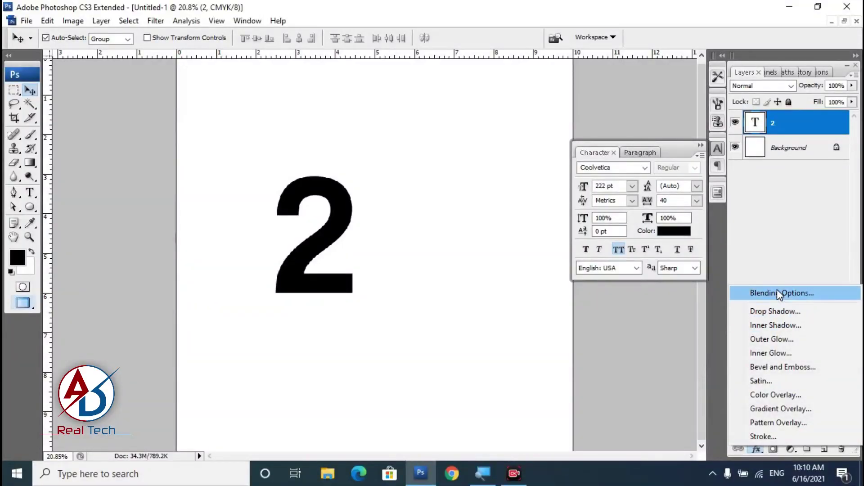
click(776, 292)
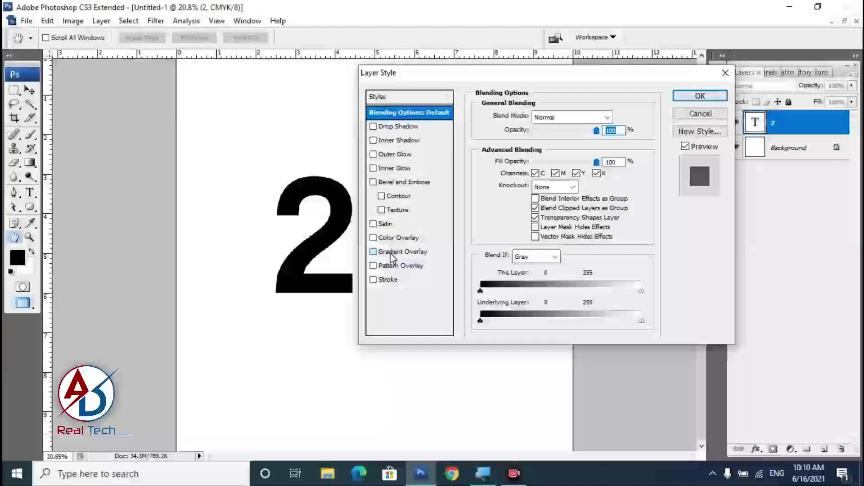
click(389, 253)
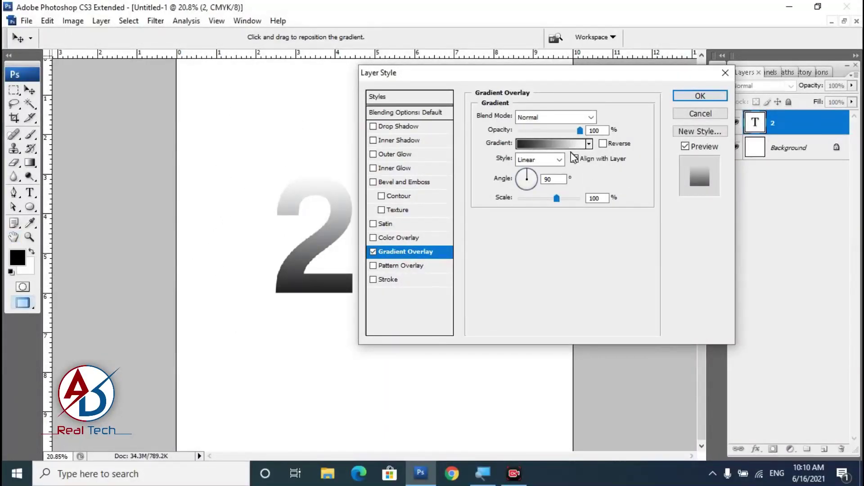
click(571, 147)
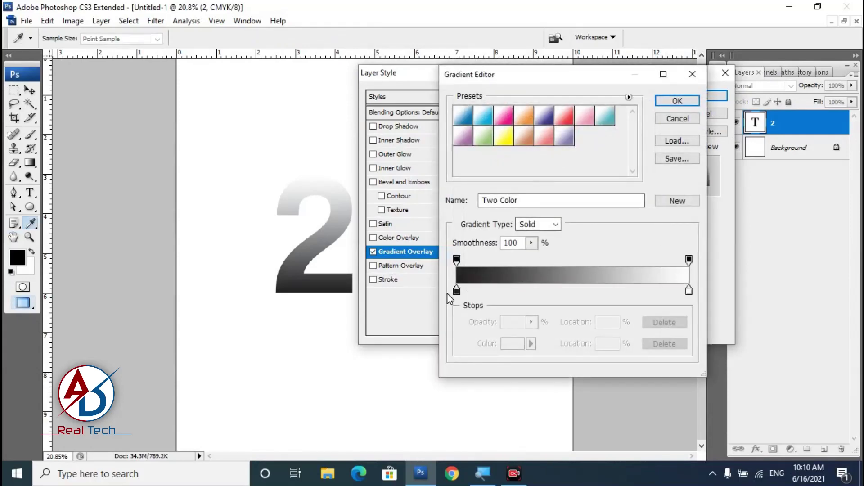
click(465, 122)
- Reverse the gradient stops and set the blue end to dark navy
drag(456, 291, 679, 297)
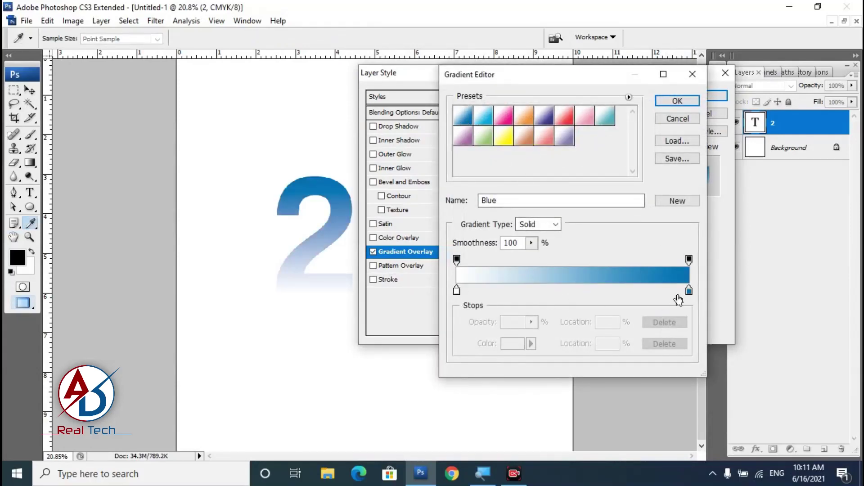
click(688, 290)
click(514, 344)
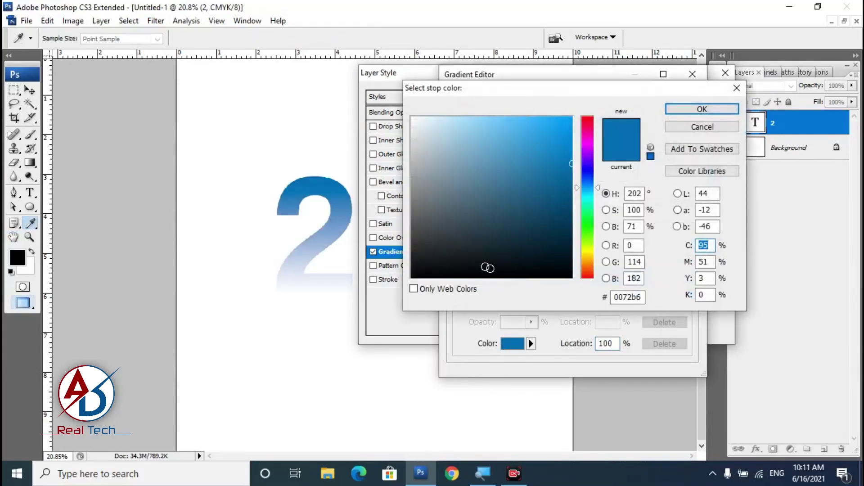
click(572, 200)
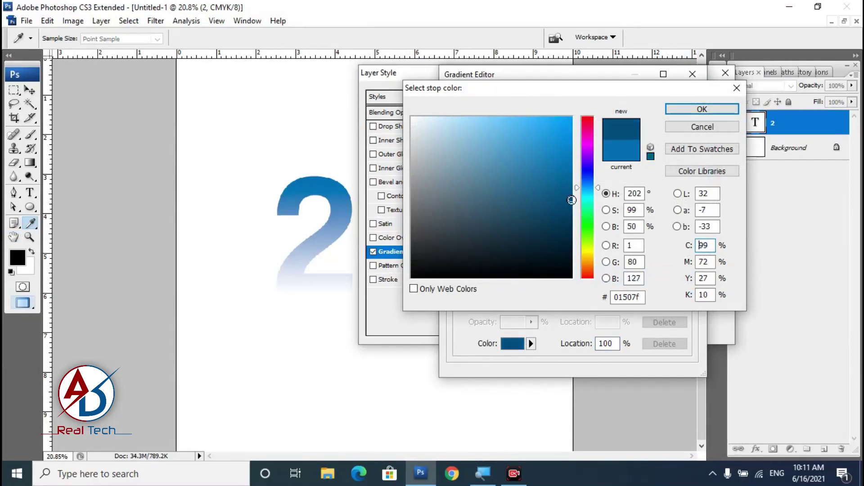
click(702, 108)
- Set the other gradient stop to light cyan and accept the gradient
click(457, 290)
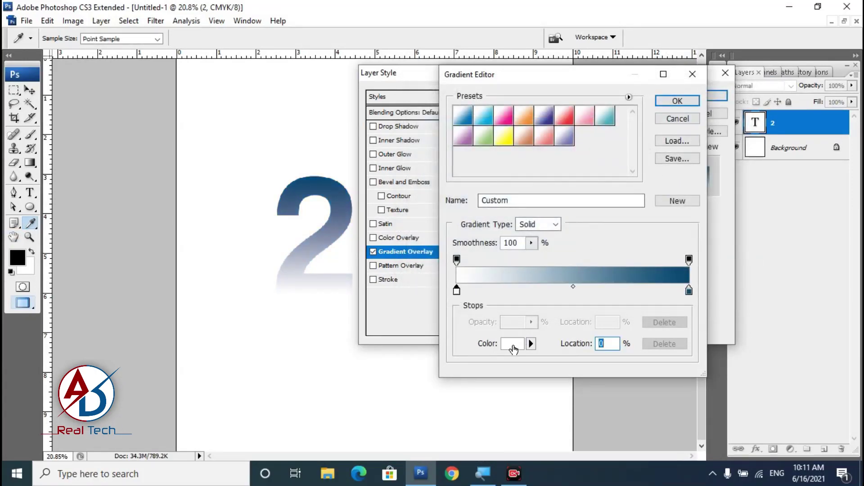
click(513, 348)
click(588, 188)
click(570, 118)
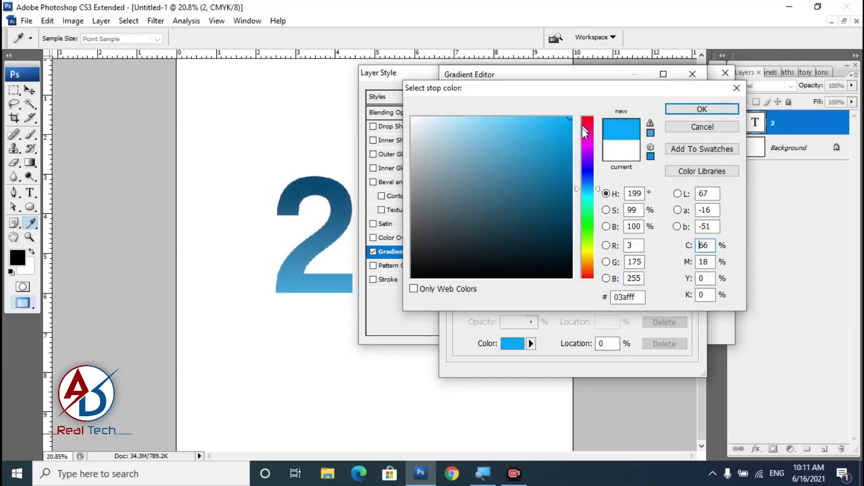
click(588, 185)
click(569, 158)
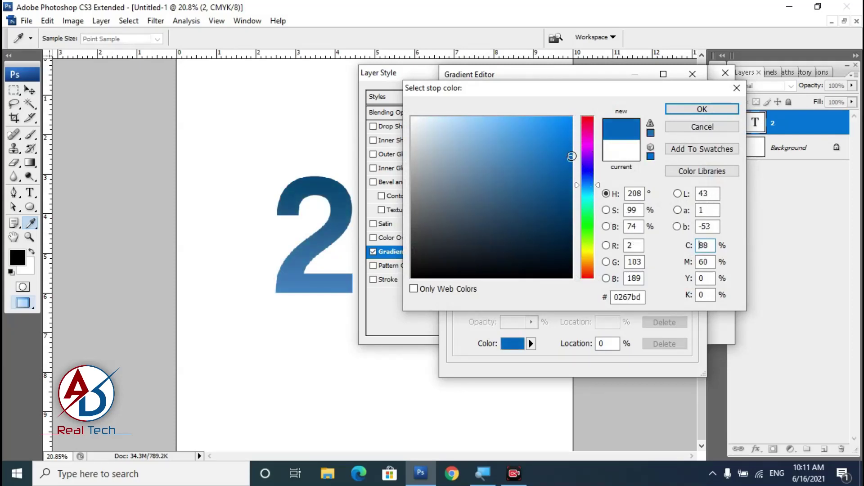
click(588, 192)
drag(570, 158, 571, 118)
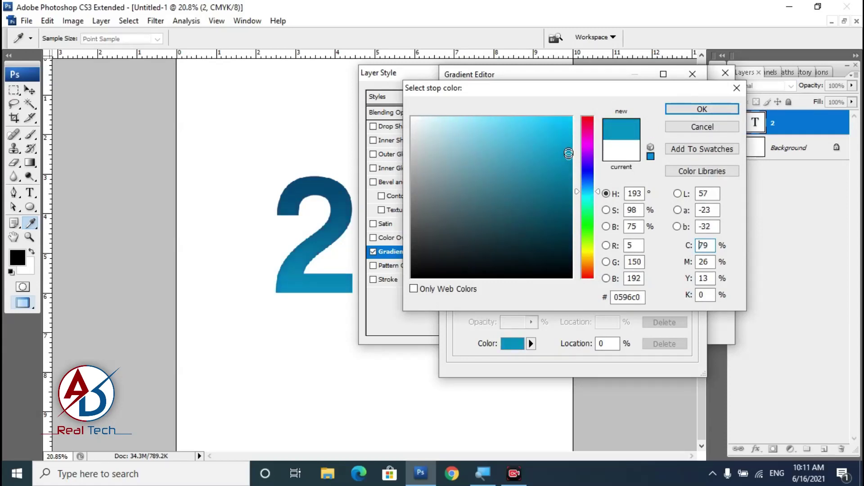
click(702, 109)
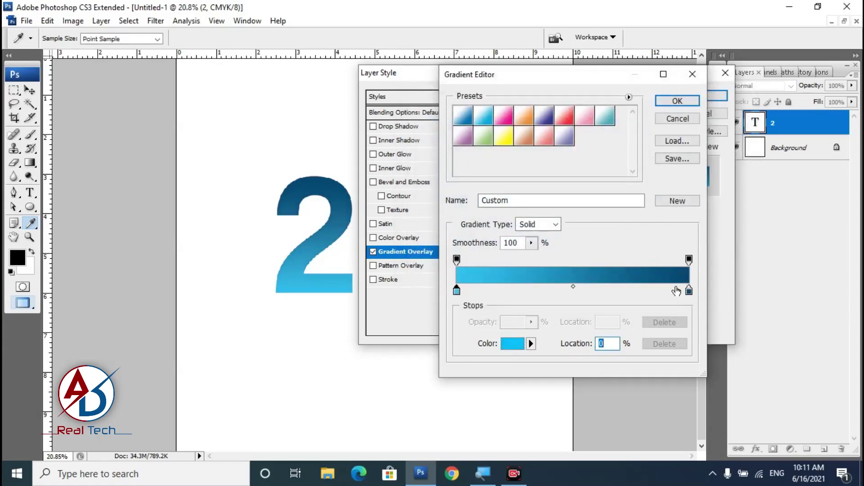
click(676, 102)
- Switch the gradient overlay to Radial style at about 97% scale
click(558, 159)
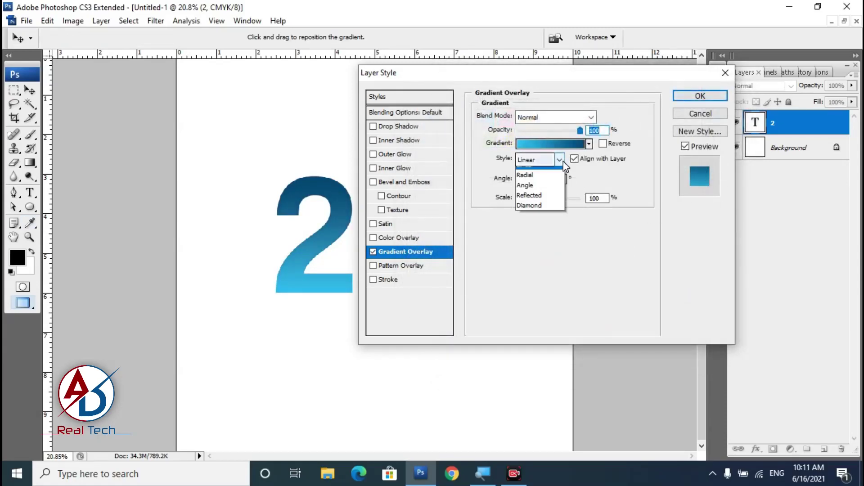
click(532, 184)
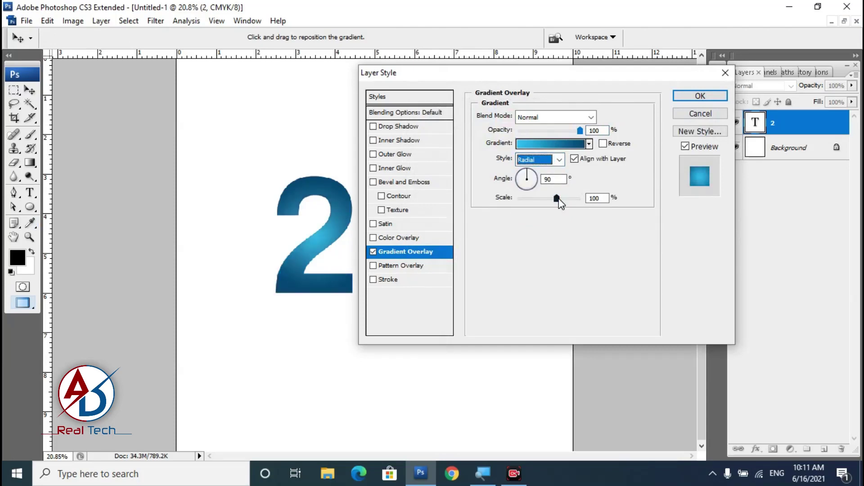
drag(556, 199, 570, 199)
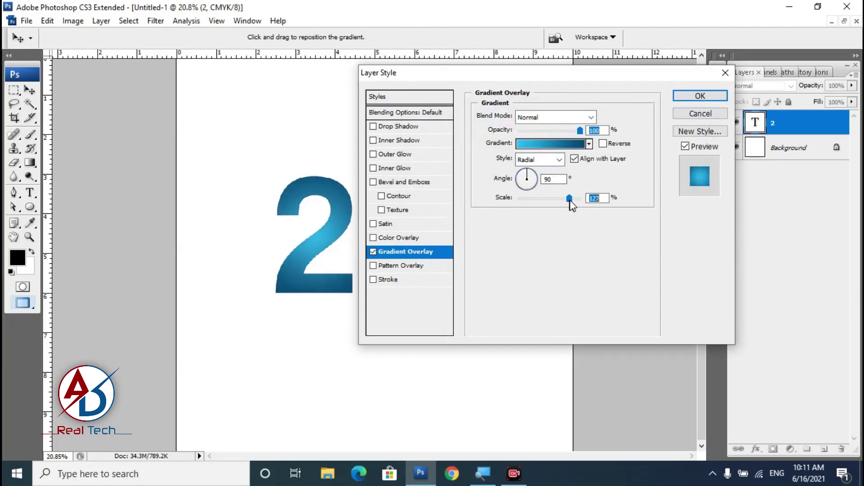
drag(570, 201, 556, 203)
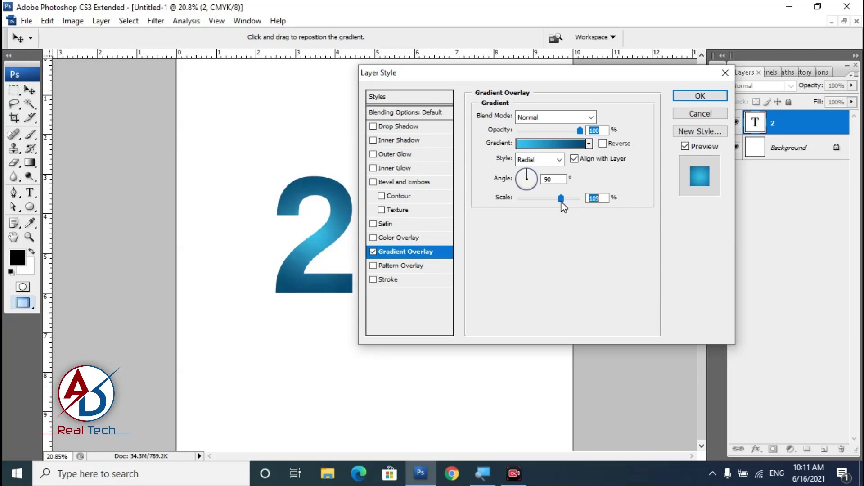
- Set the right-hand gradient stop to a fully saturated bright blue
click(576, 143)
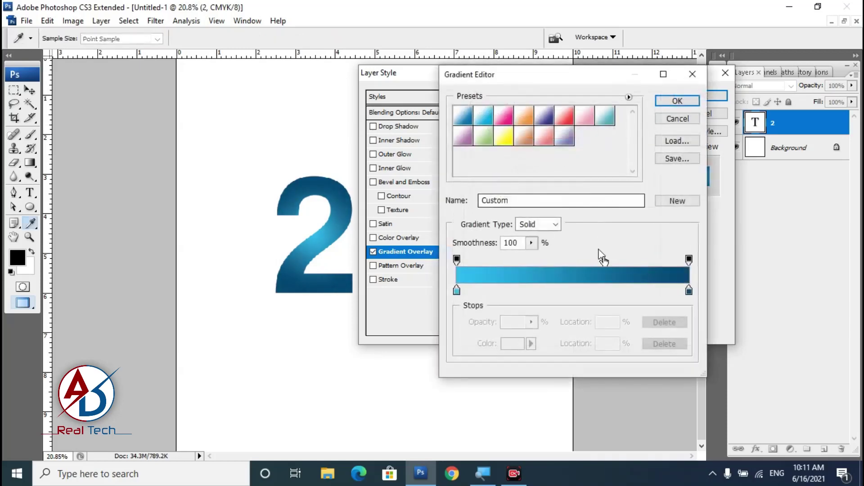
click(689, 291)
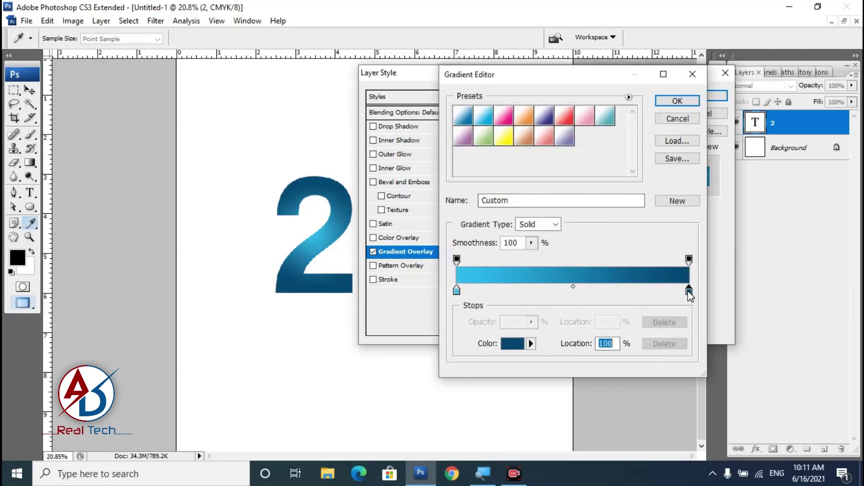
click(518, 347)
click(587, 178)
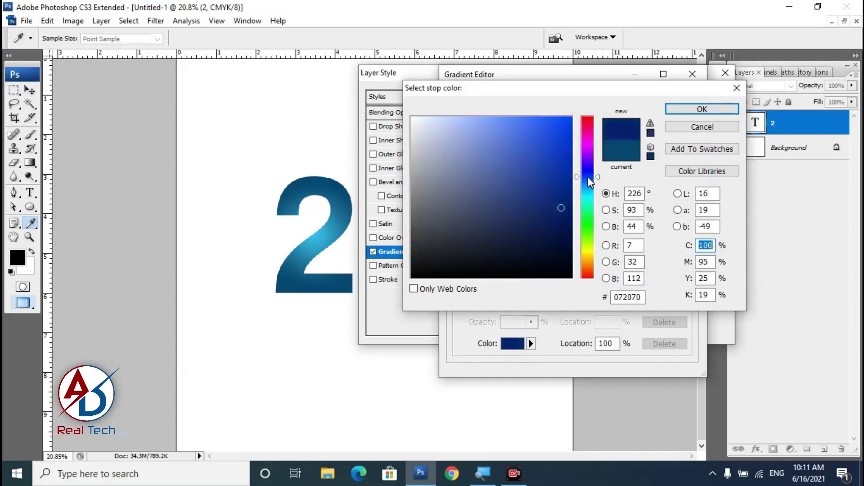
click(570, 117)
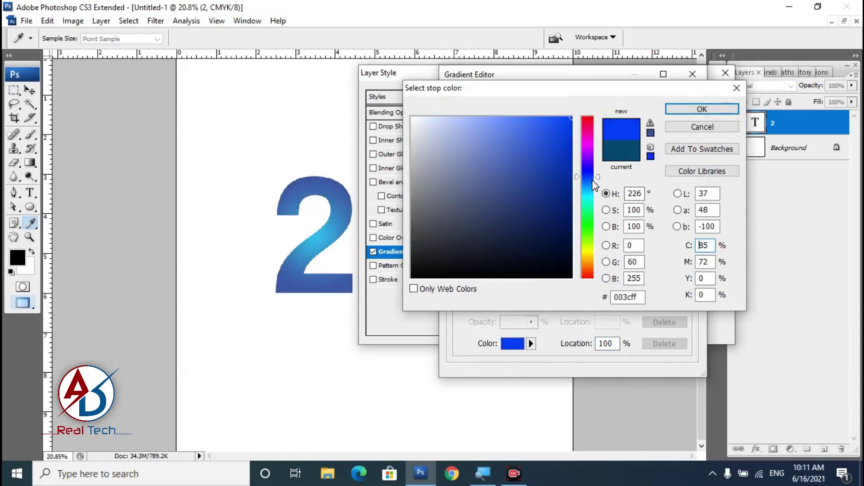
mouse_move(592, 181)
mouse_down()
mouse_move(591, 189)
mouse_move(592, 168)
mouse_up()
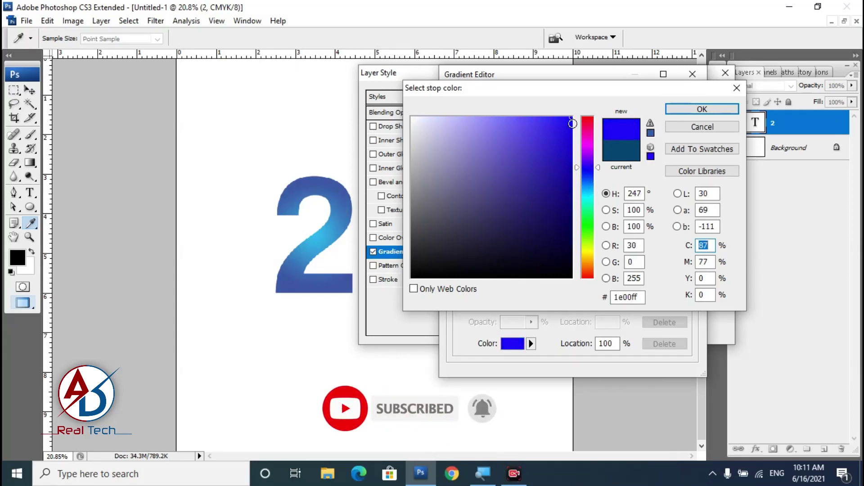
click(703, 109)
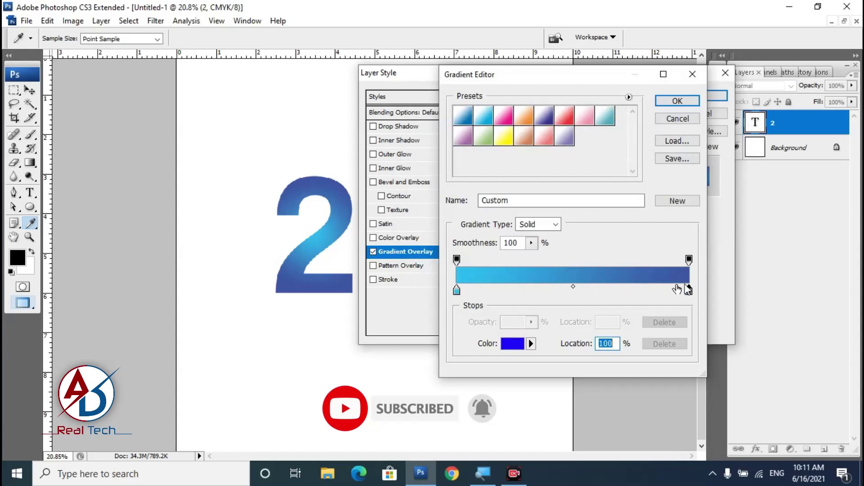
- Add a new colour stop near the right end and rearrange the stops
drag(689, 290, 700, 295)
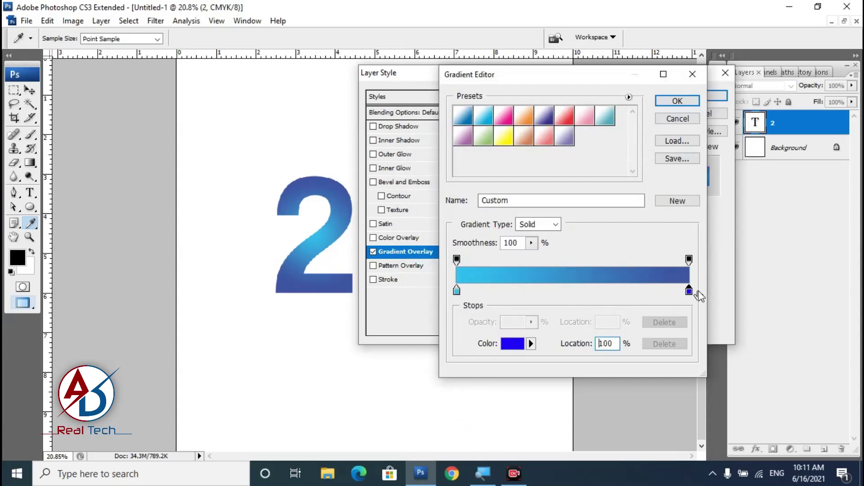
click(641, 290)
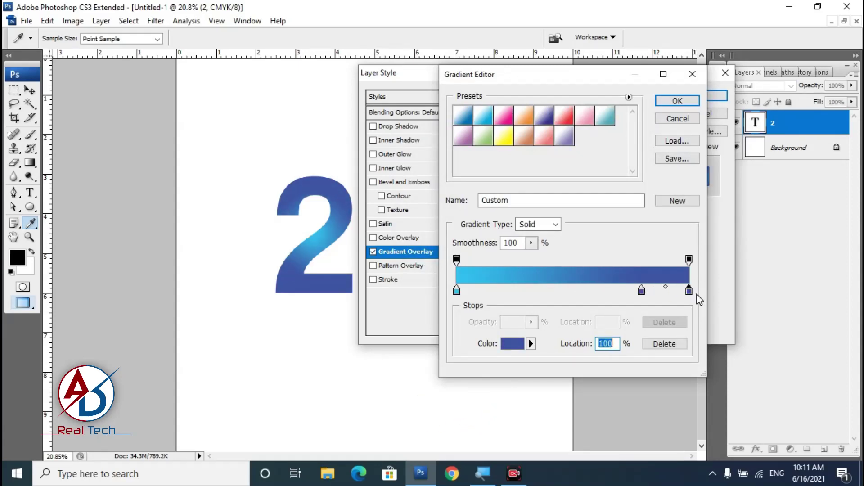
text(1)
drag(641, 291, 698, 298)
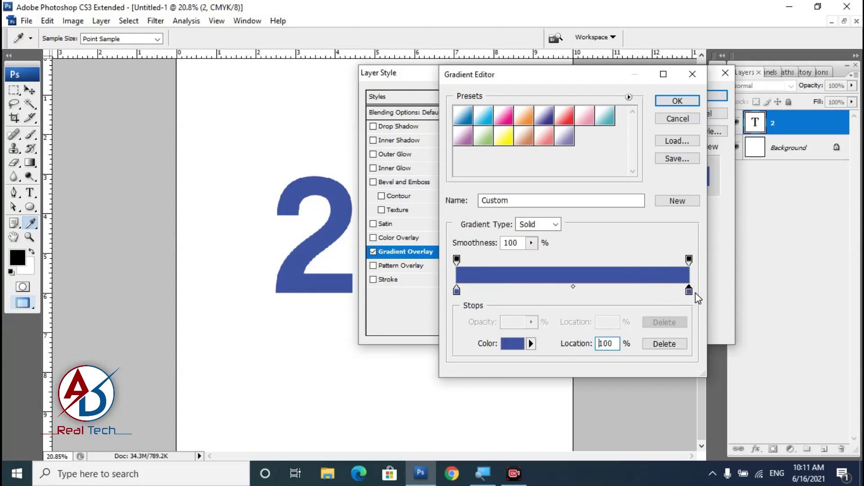
click(458, 292)
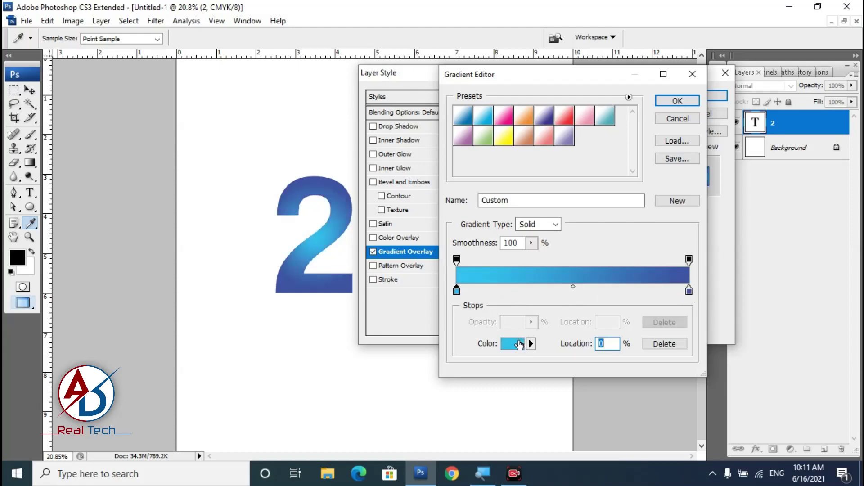
click(689, 292)
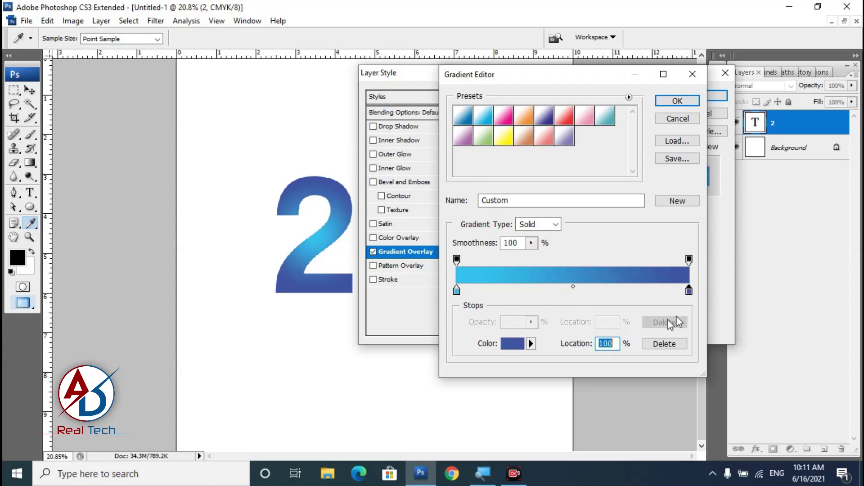
- Give the ending stop a brighter royal blue and apply the radial overlay
click(517, 344)
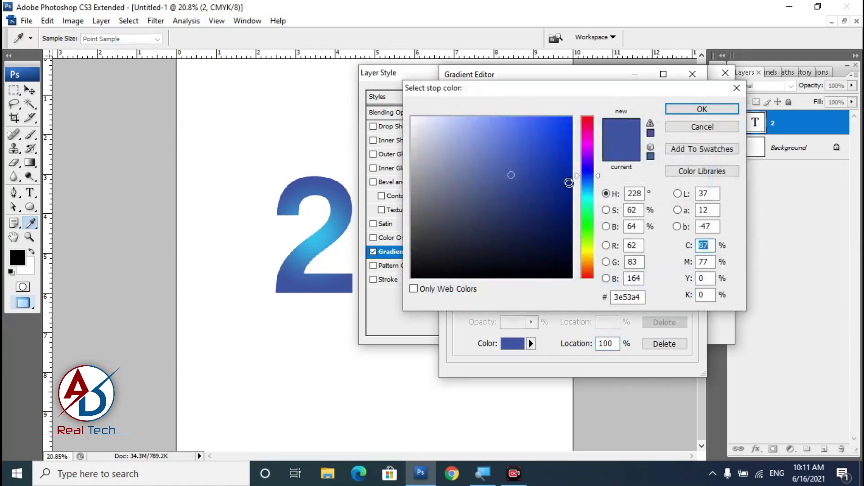
click(569, 129)
click(702, 109)
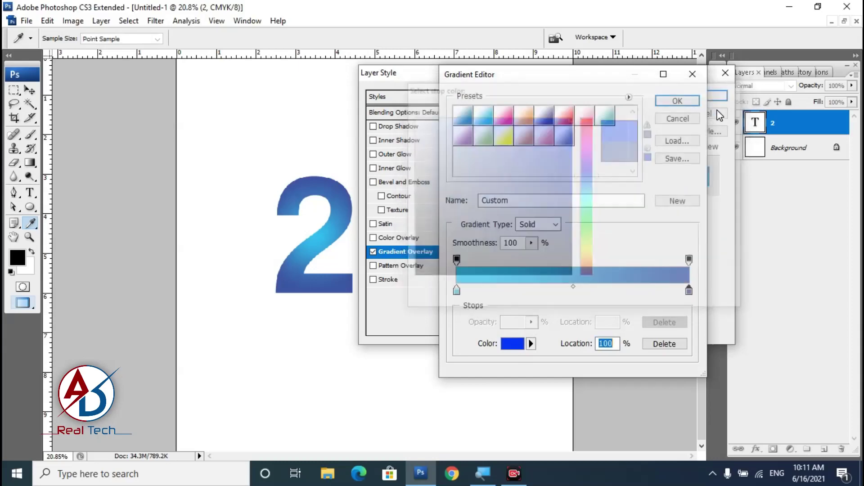
click(677, 101)
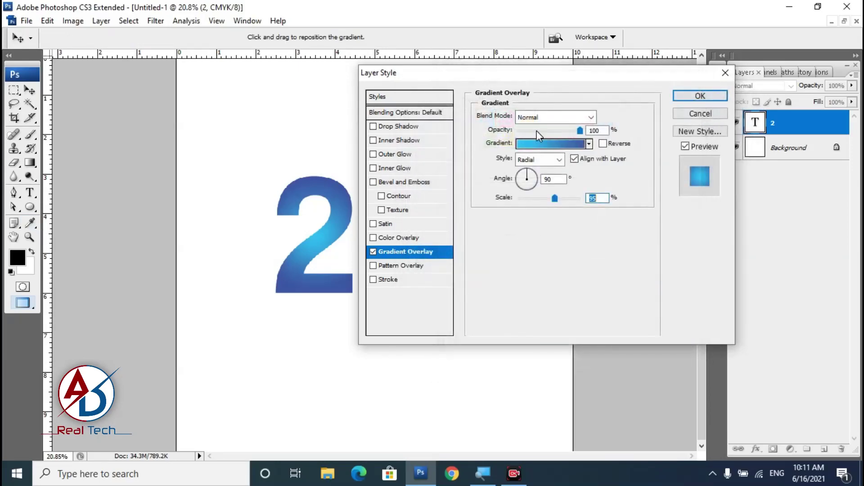
drag(615, 82, 577, 82)
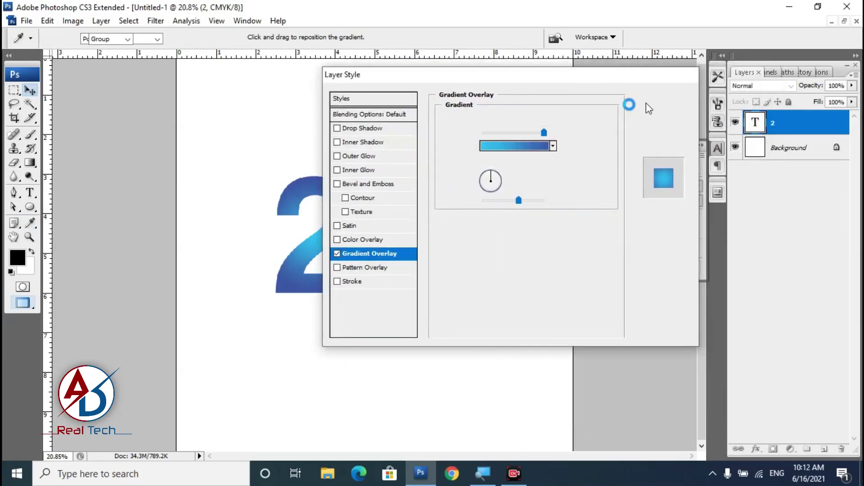
click(648, 99)
- Alt-drag a duplicate of the gradient 2 to its right
key(ctrl+0)
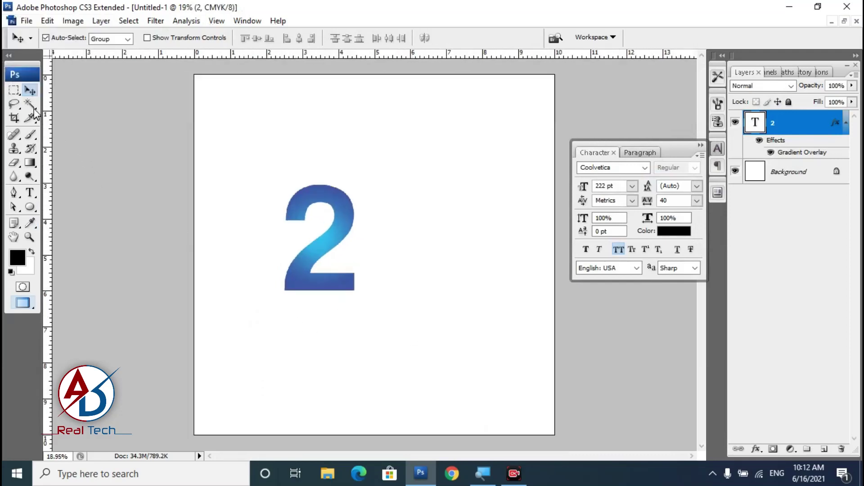
scroll(286, 270, up, 1)
scroll(291, 286, down, 1)
scroll(293, 290, up, 1)
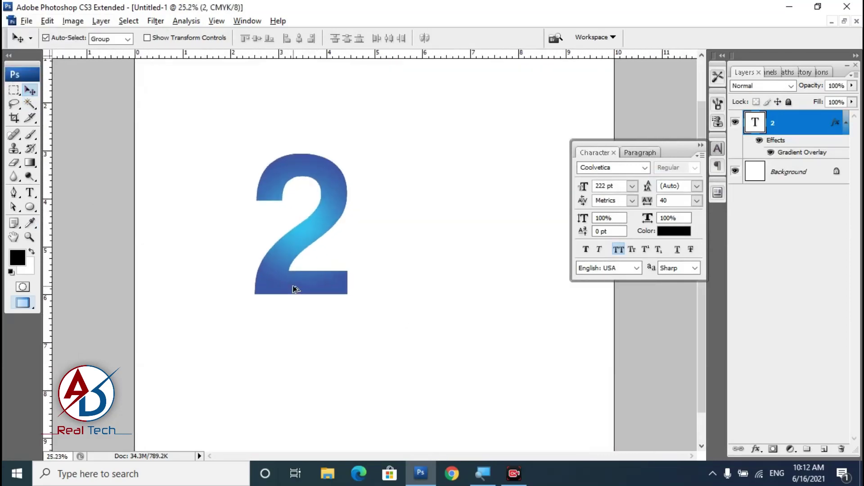
scroll(297, 288, down, 1)
scroll(297, 288, up, 1)
key(ctrl+t)
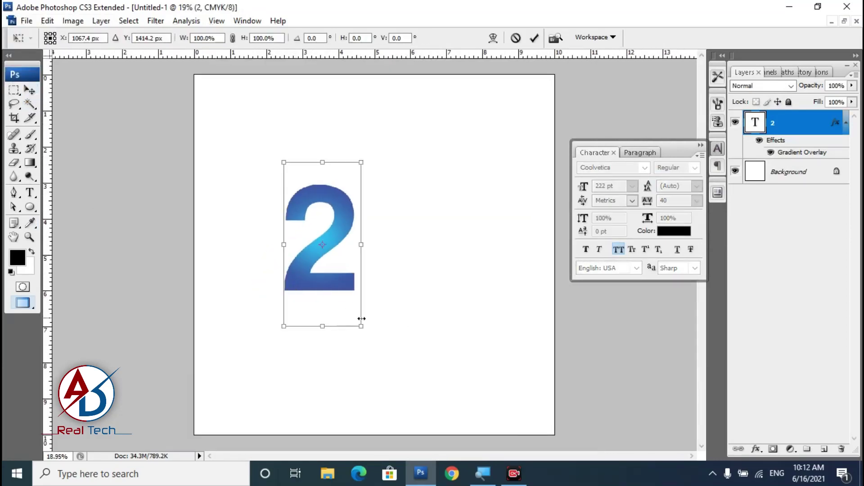
key(Return)
scroll(369, 299, down, 1)
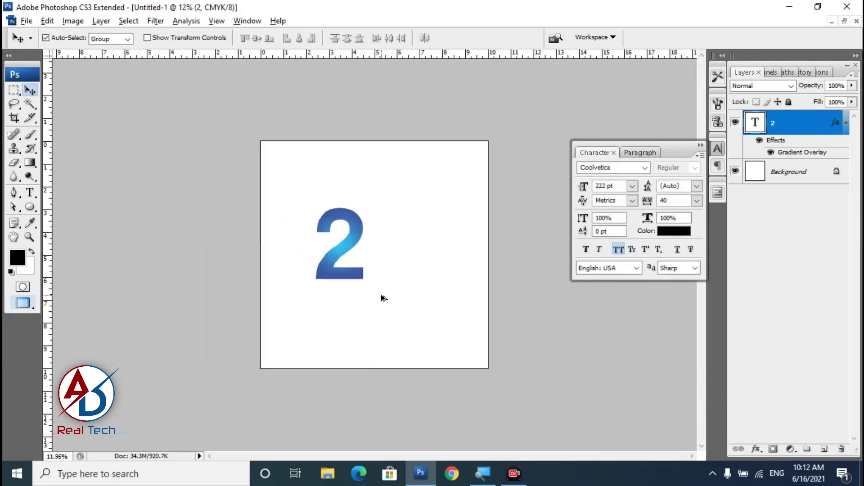
scroll(352, 283, up, 1)
mouse_move(341, 288)
mouse_down()
mouse_move(440, 290)
mouse_move(420, 290)
mouse_up()
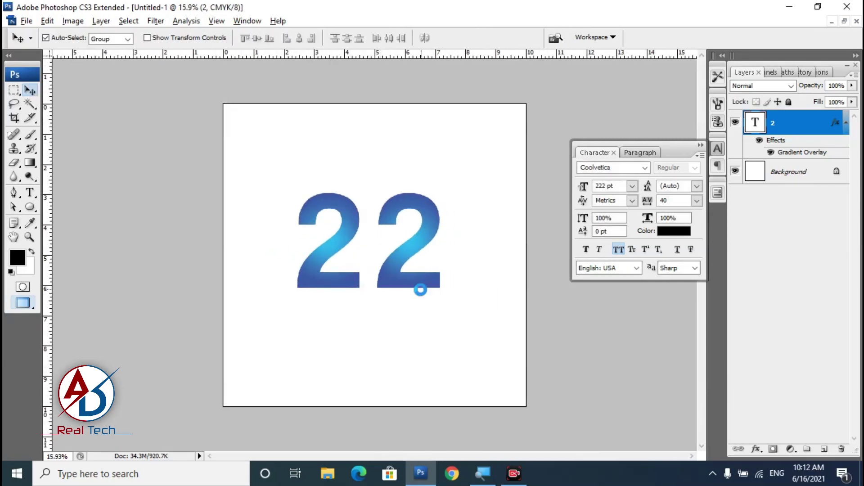
- Replace the copied digit with 5 so the numerals read 25
key(t)
click(419, 278)
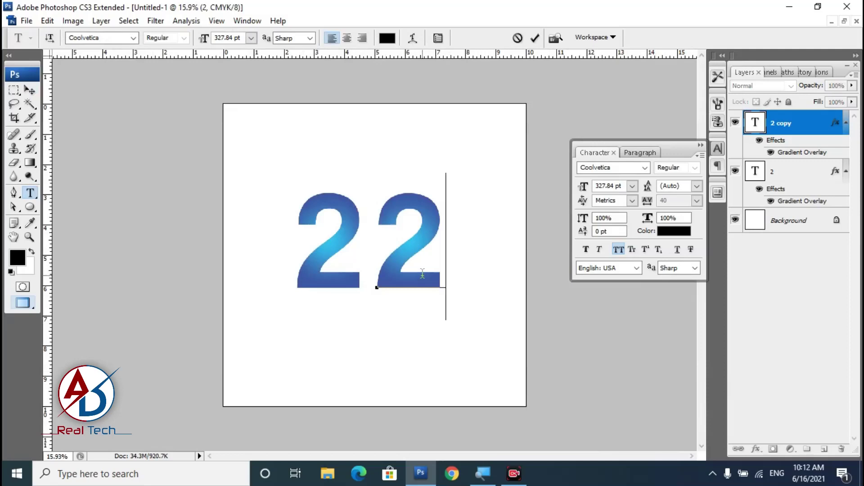
key(BackSpace)
text(5)
click(30, 90)
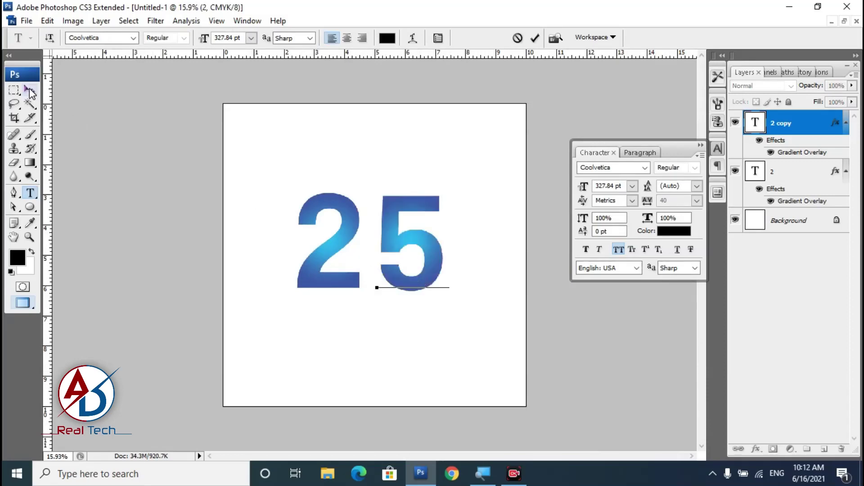
scroll(469, 306, up, 1)
- Drag the 5 left until it slightly overlaps the foot of the 2
drag(433, 293, 400, 299)
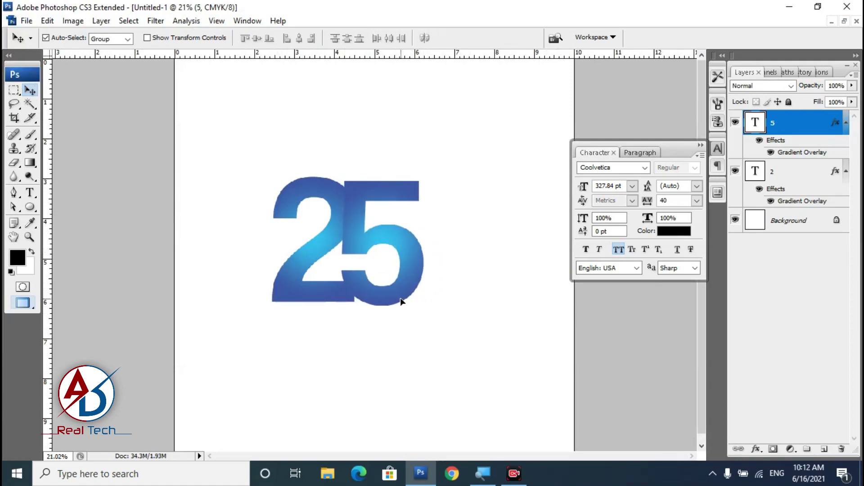
scroll(521, 335, down, 1)
scroll(505, 311, up, 1)
scroll(424, 324, up, 1)
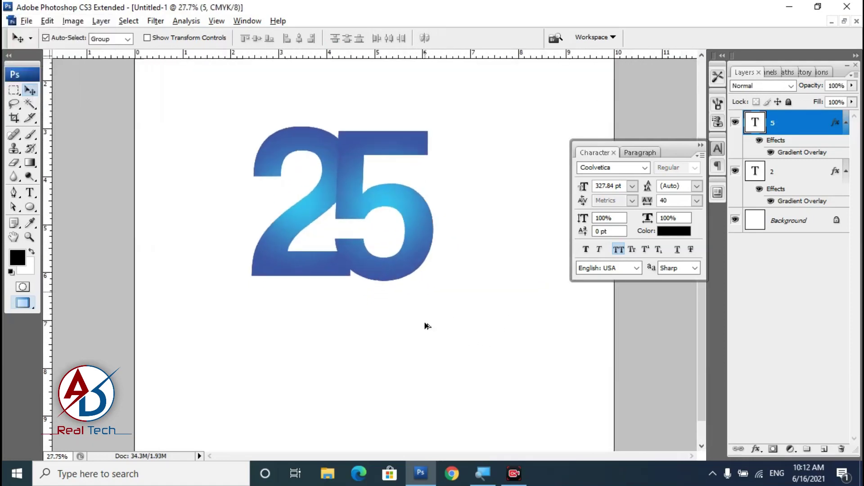
scroll(424, 325, up, 1)
scroll(466, 358, down, 2)
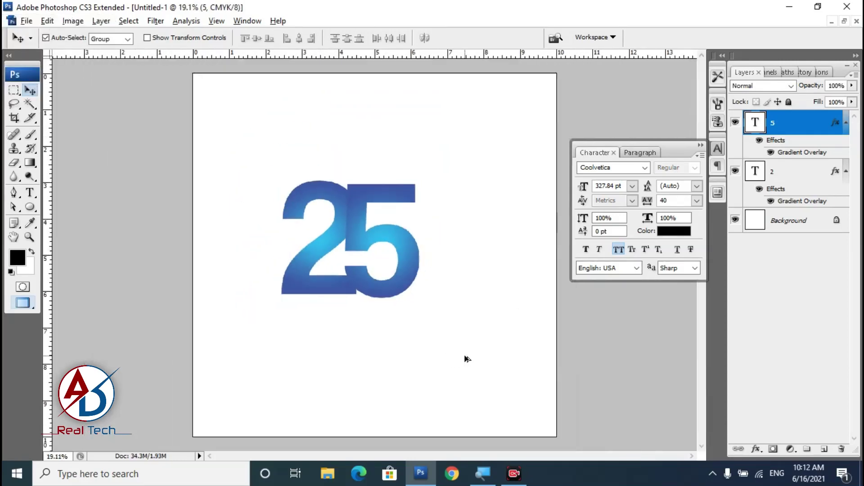
scroll(550, 352, up, 1)
scroll(392, 342, down, 1)
scroll(391, 343, up, 1)
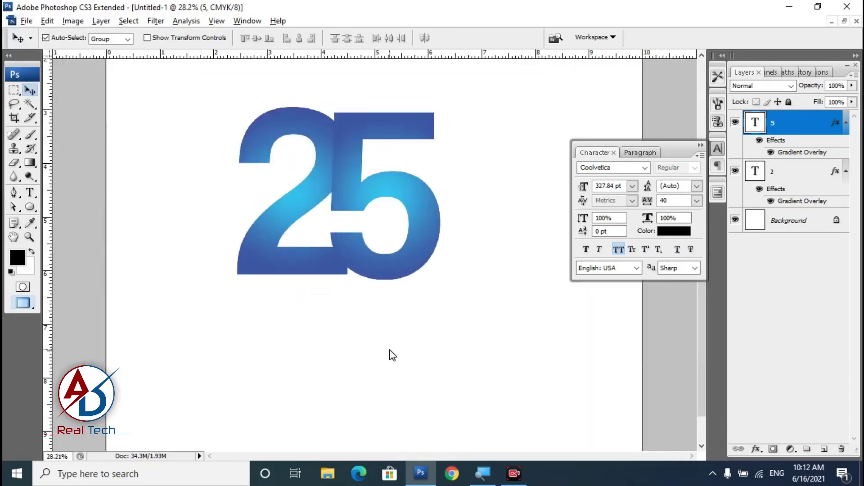
key(ctrl+z)
scroll(369, 309, down, 1)
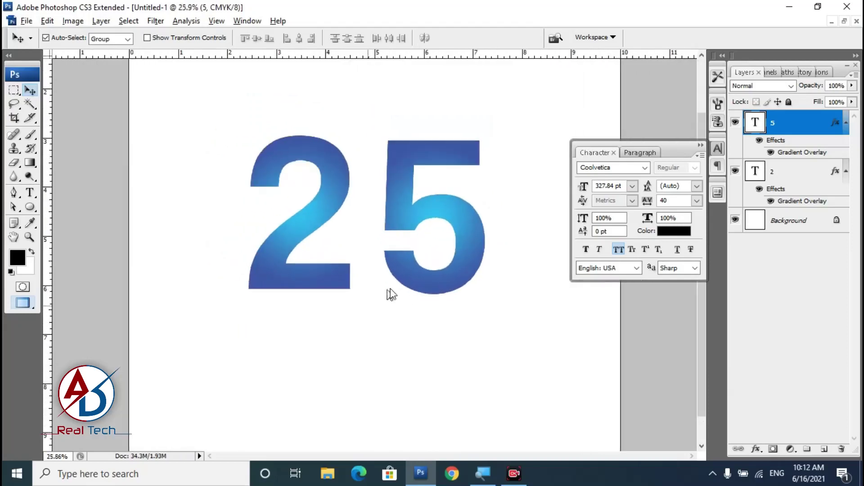
drag(418, 280, 369, 284)
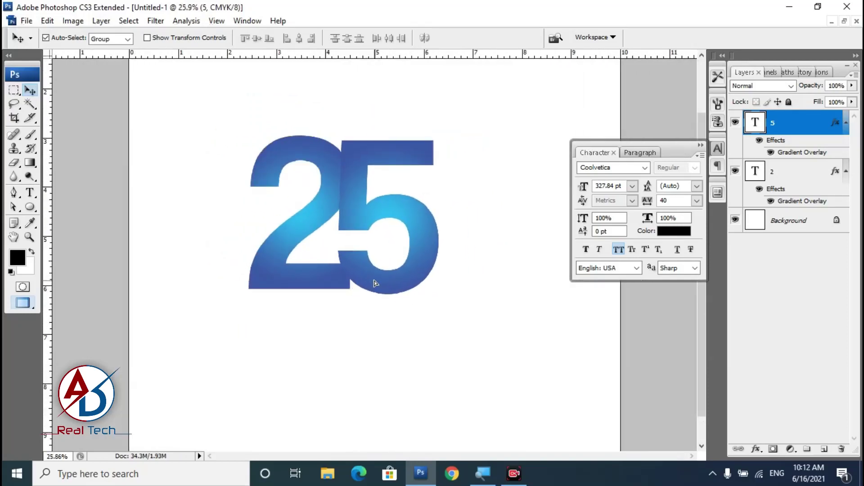
scroll(403, 309, up, 2)
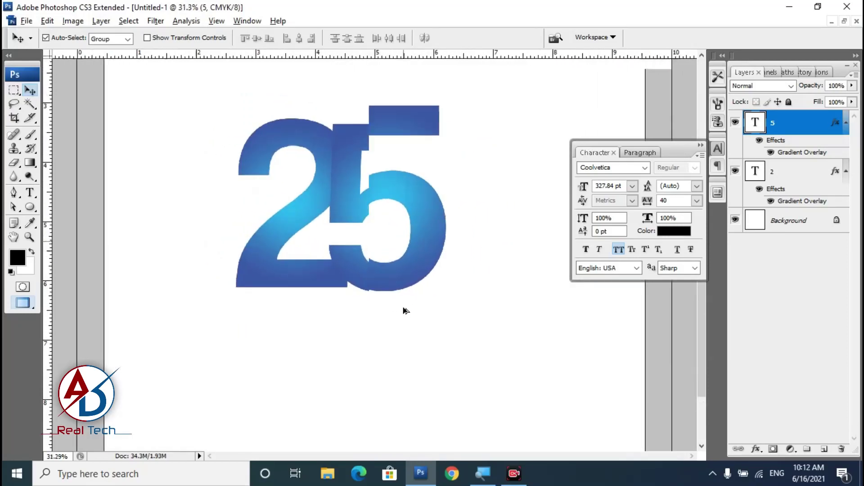
scroll(446, 303, up, 1)
scroll(440, 312, down, 2)
scroll(435, 318, up, 1)
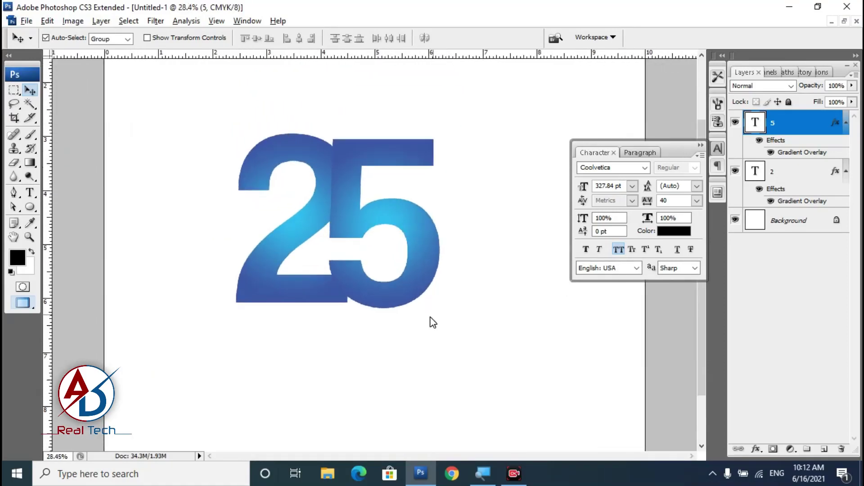
scroll(431, 323, down, 1)
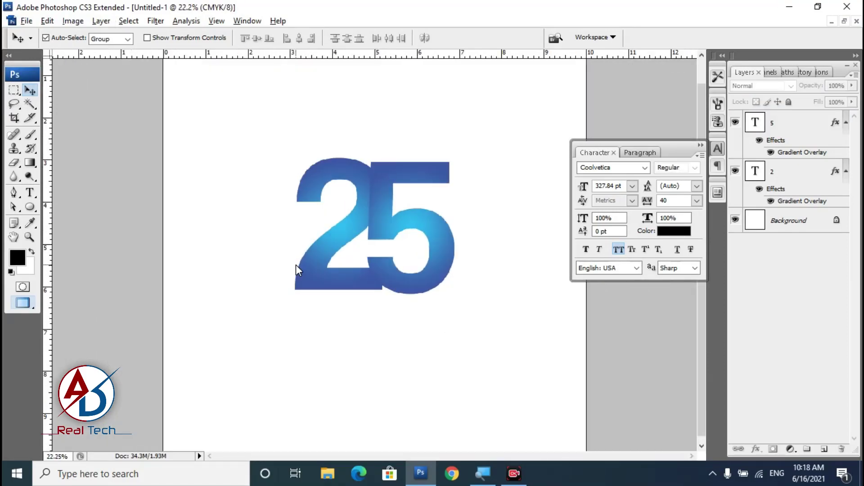
- Set the Pen tool to Paths mode, undoing the accidental shape layer, and target the 5 layer
key(p)
scroll(356, 268, down, 1)
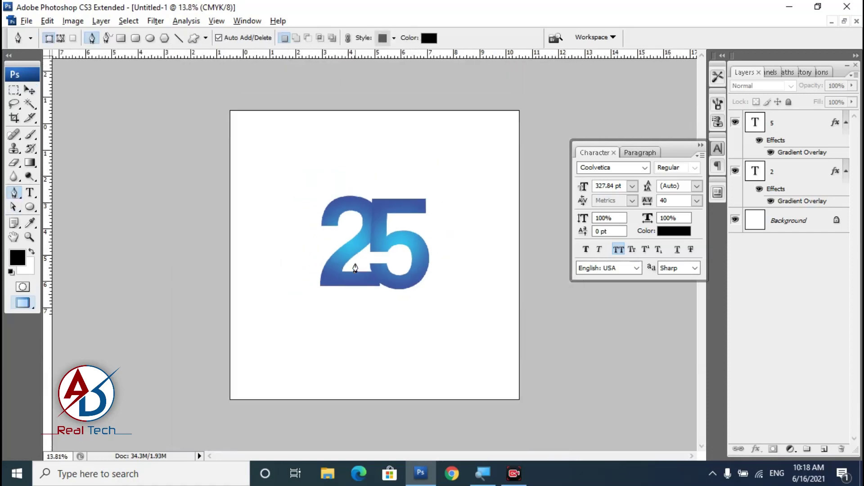
scroll(363, 308, up, 1)
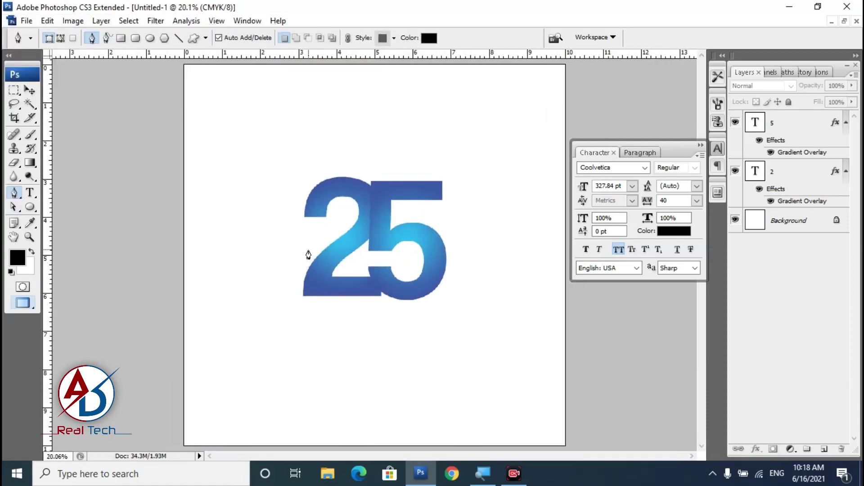
click(308, 249)
key(ctrl+alt+z)
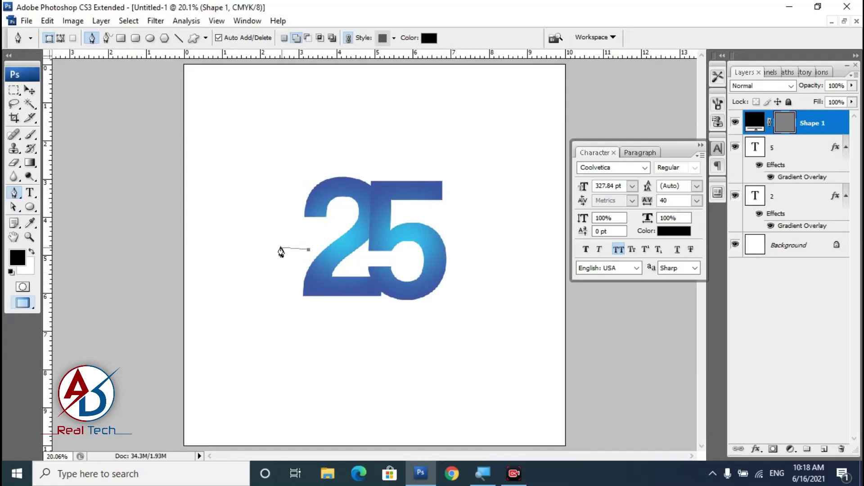
key(ctrl+alt+z)
key(ctrl+alt+z)
click(61, 39)
scroll(308, 286, up, 1)
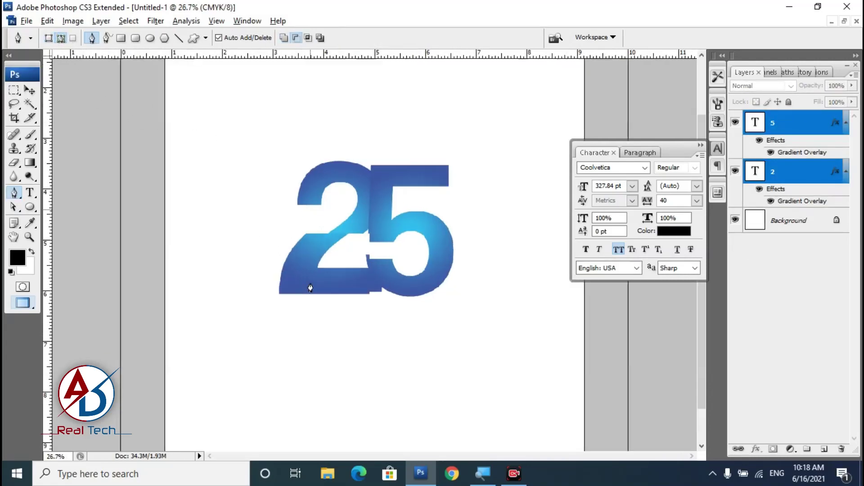
scroll(345, 332, up, 1)
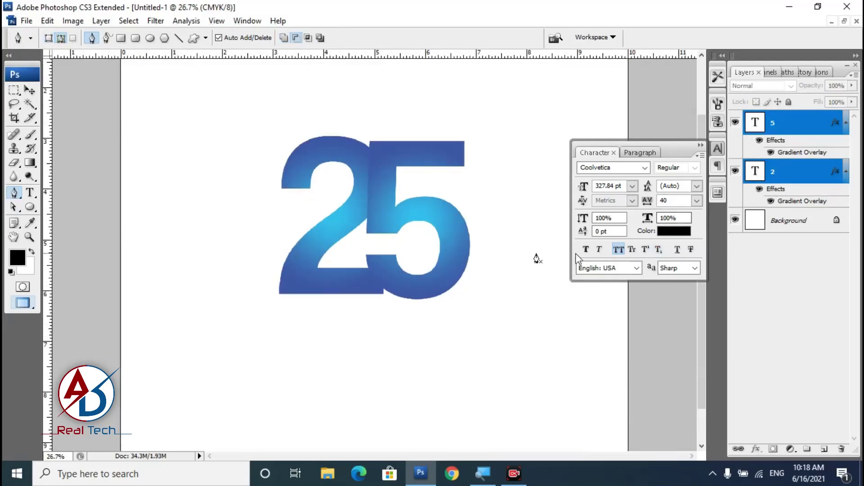
click(783, 221)
click(795, 132)
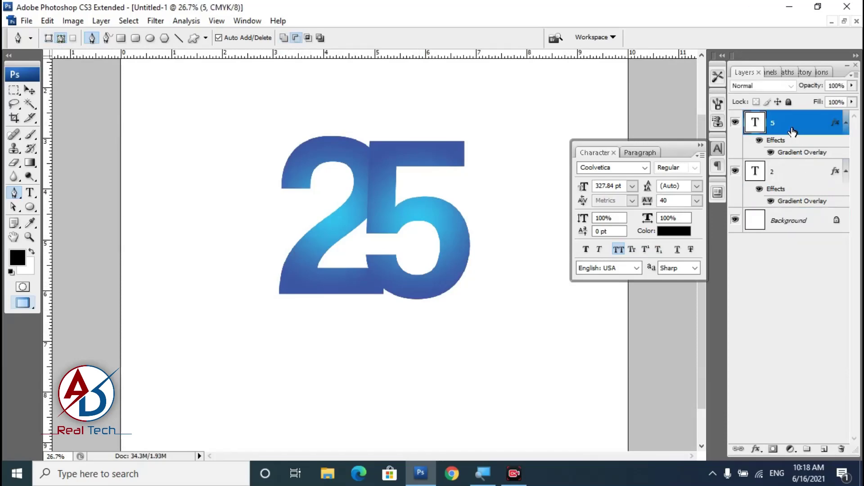
scroll(363, 308, down, 1)
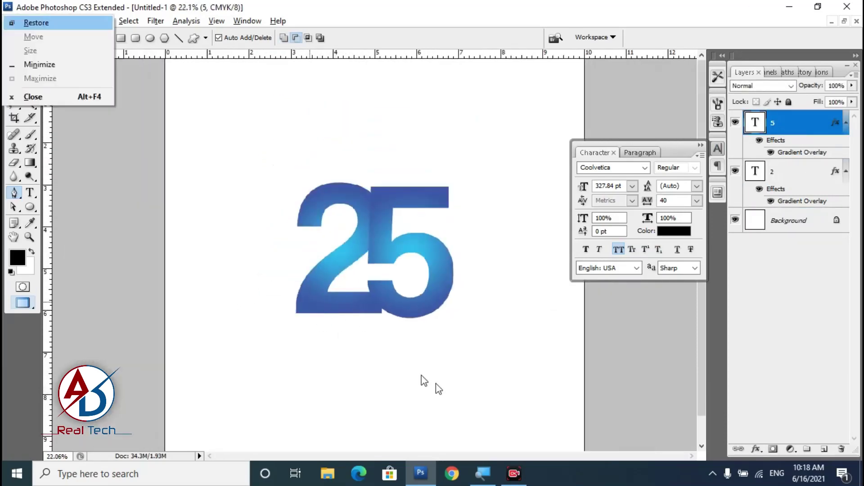
scroll(355, 305, up, 1)
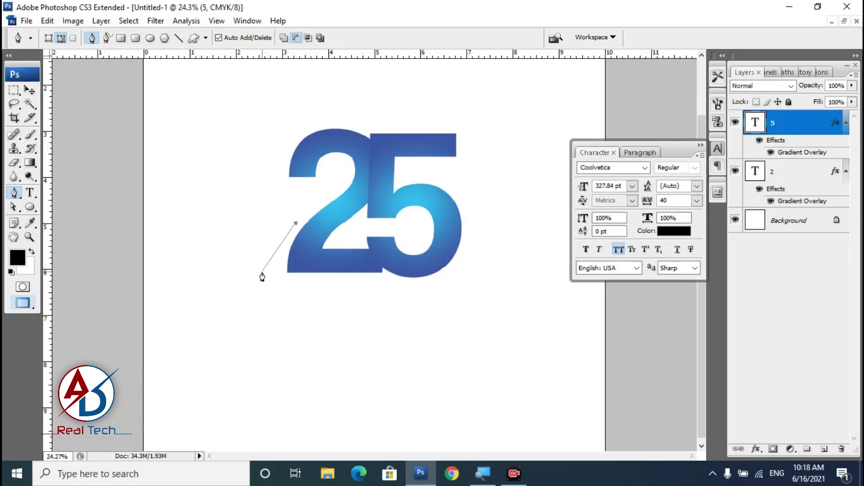
key(ctrl+alt+a)
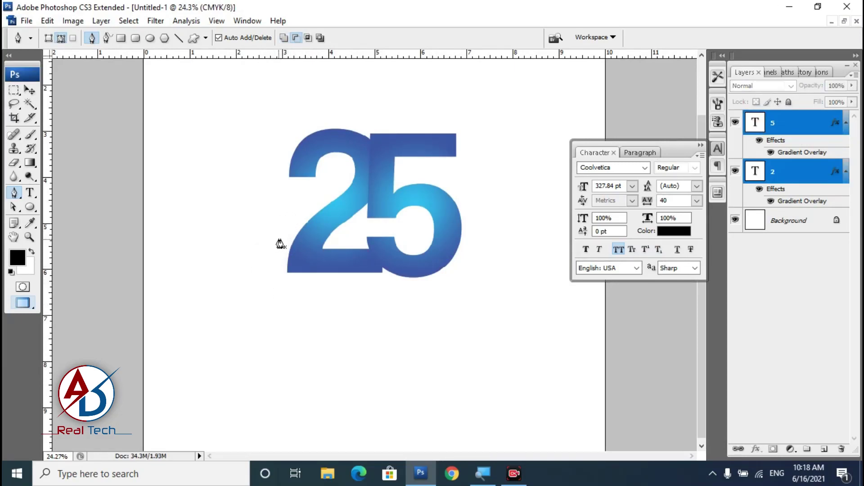
- Draw a closed curved swoosh looping left of the 2 and sweeping through the 5
mouse_move(246, 253)
mouse_down()
mouse_move(332, 285)
mouse_move(231, 337)
mouse_up()
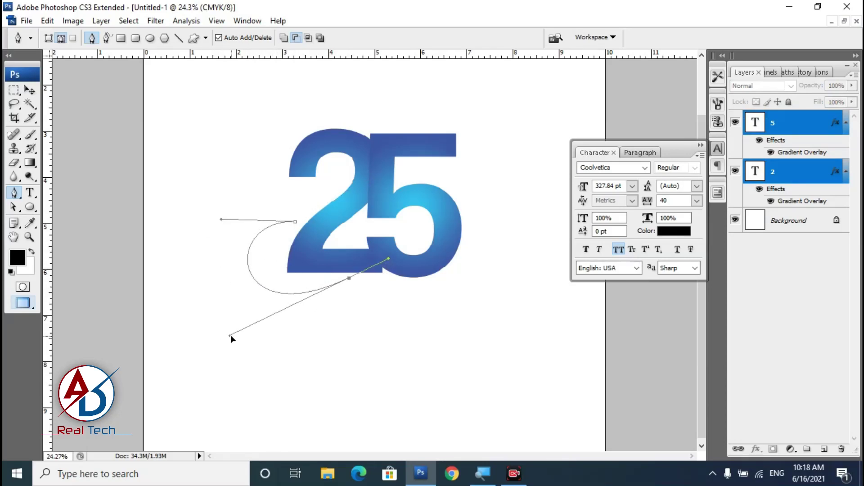
drag(463, 221, 515, 231)
click(519, 284)
key(ctrl+plus)
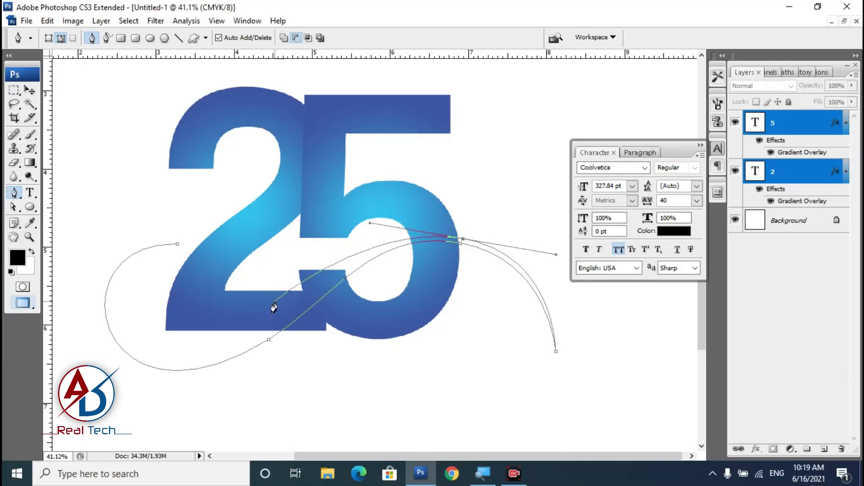
drag(459, 229, 553, 246)
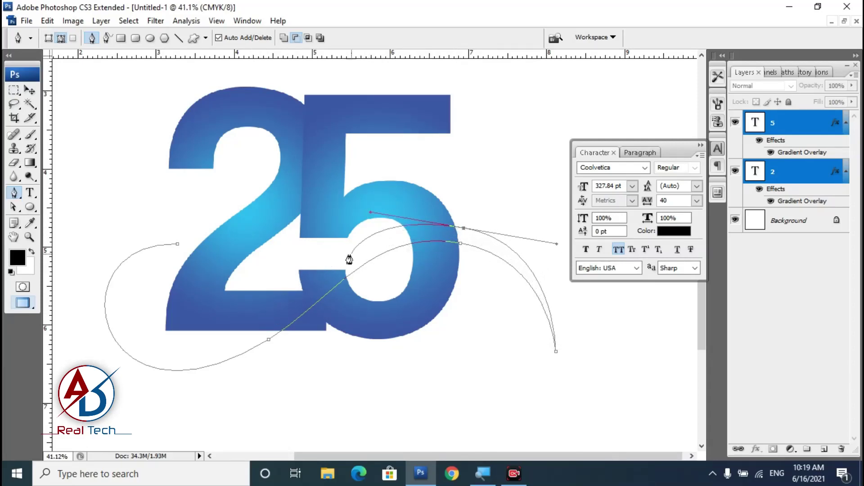
drag(463, 228, 557, 243)
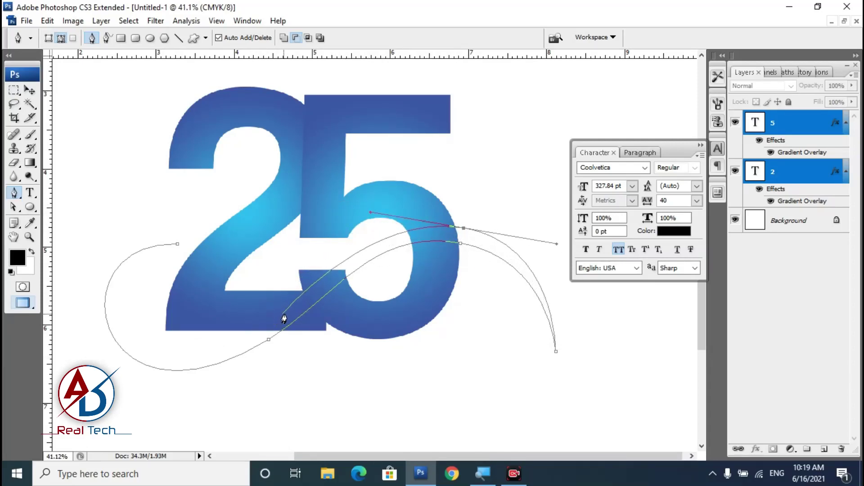
drag(283, 309, 245, 333)
drag(177, 244, 327, 144)
scroll(328, 143, down, 3)
scroll(327, 144, left, 3)
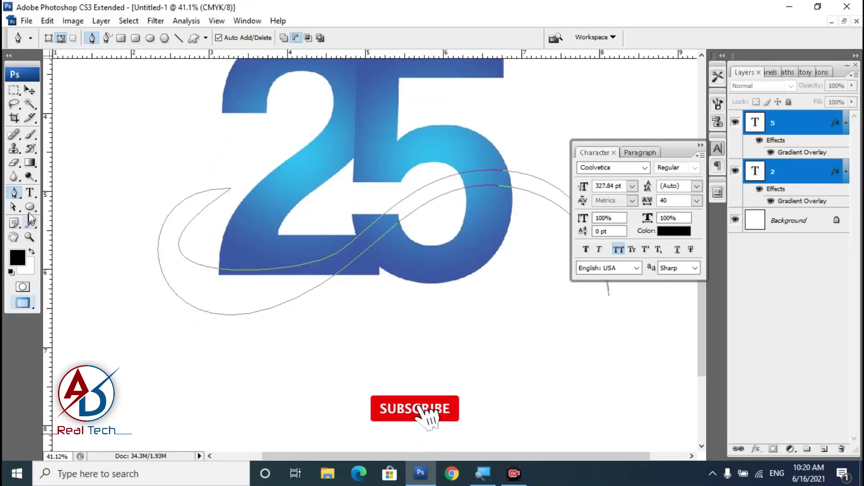
- Drag the swoosh path's anchors to smooth its lower, left and inner crescent curves
key(a)
mouse_move(298, 277)
mouse_down()
mouse_move(269, 333)
mouse_move(247, 343)
mouse_up()
mouse_move(81, 289)
mouse_down()
mouse_move(96, 270)
mouse_move(94, 202)
mouse_up()
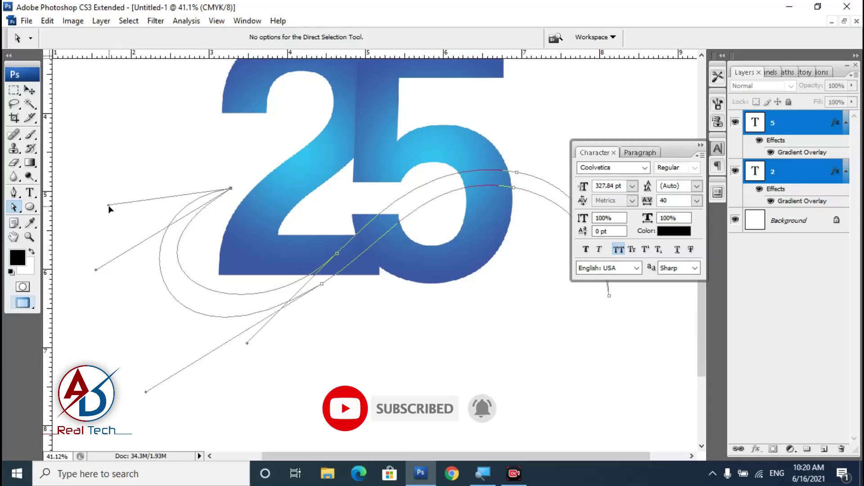
drag(247, 343, 224, 366)
drag(108, 207, 89, 253)
drag(146, 391, 155, 399)
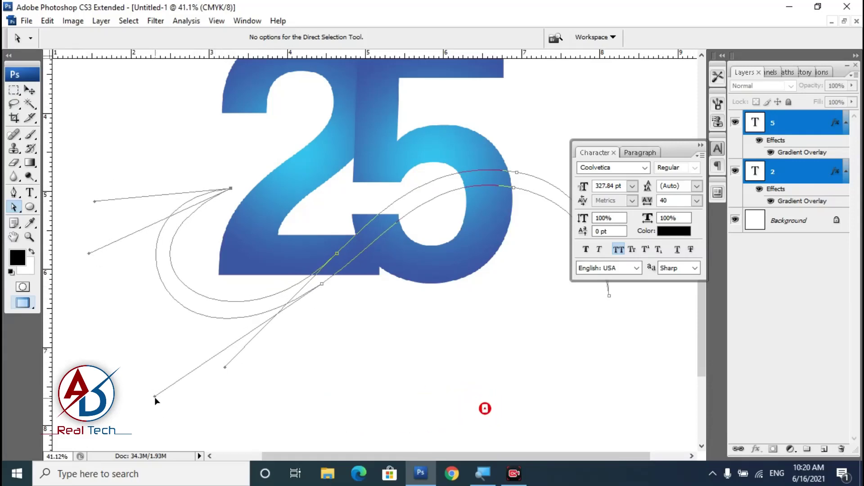
- Reshape the swoosh's upper-right curve and sharpen its pointed left tip, then deselect the points
scroll(366, 182, right, 3)
drag(366, 183, 544, 212)
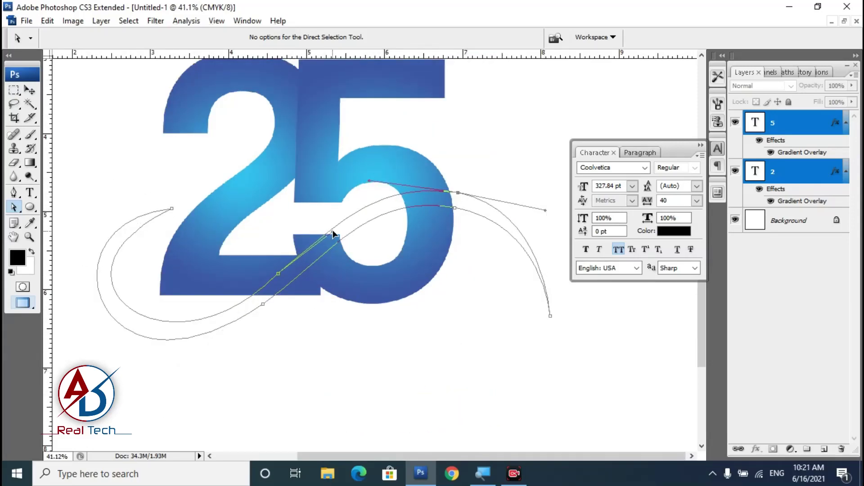
scroll(357, 350, down, 3)
scroll(403, 296, up, 5)
drag(231, 185, 127, 251)
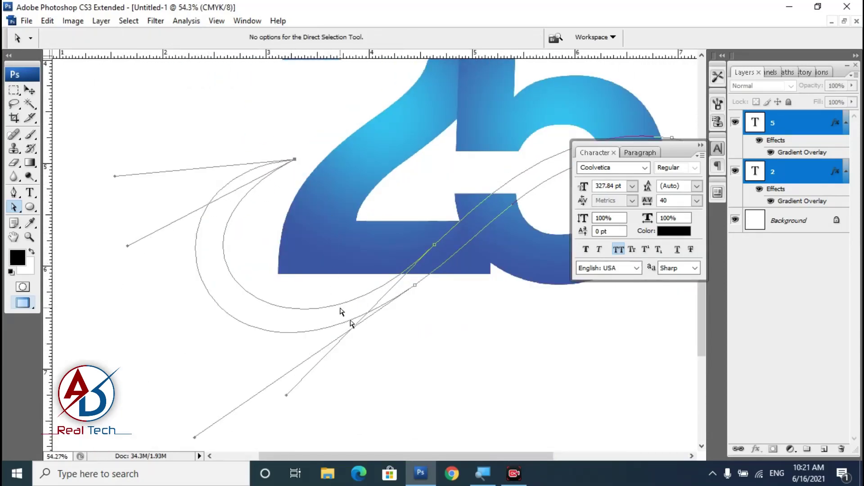
drag(461, 359, 371, 359)
click(376, 332)
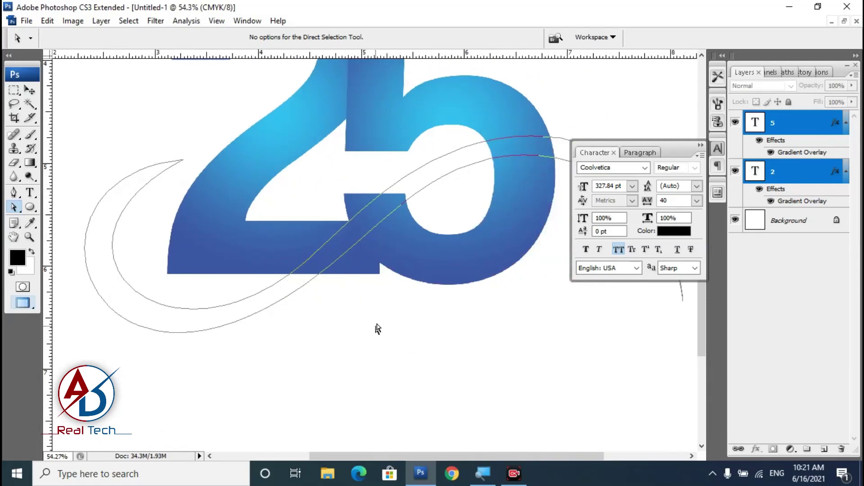
scroll(382, 311, down, 3)
scroll(392, 293, down, 3)
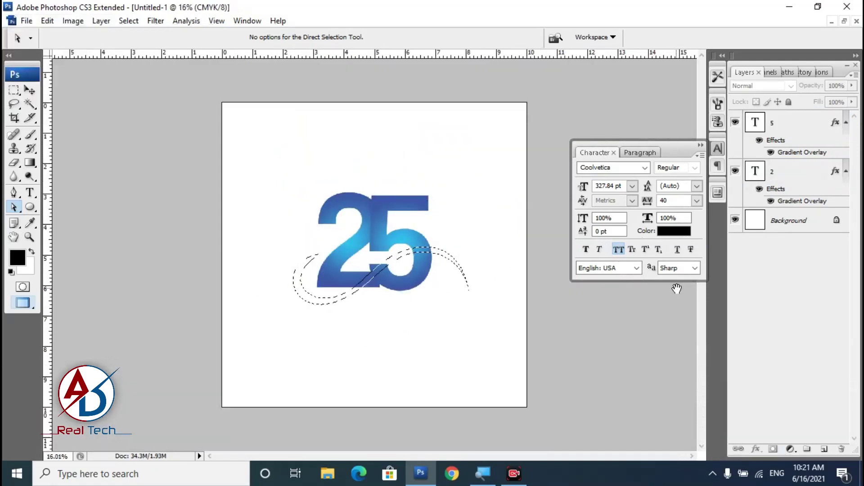
- Fill the swoosh with a Solid Color fill layer in a medium blue sampled from the 25
click(790, 449)
click(786, 201)
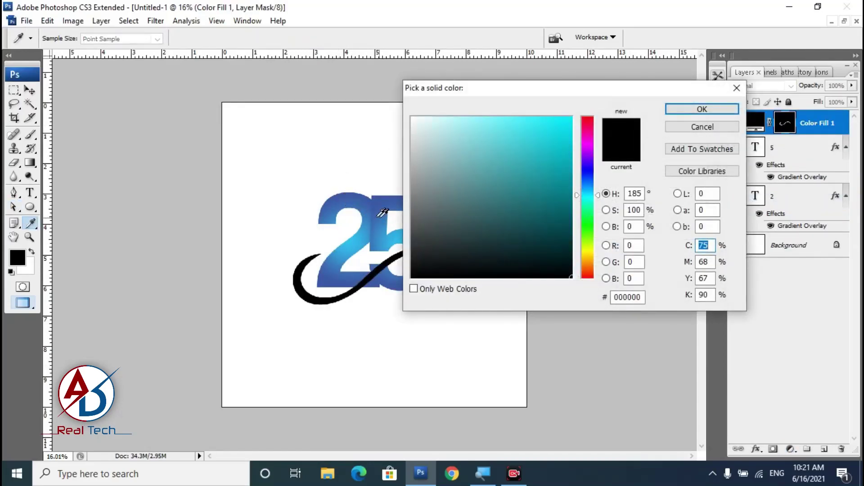
click(347, 195)
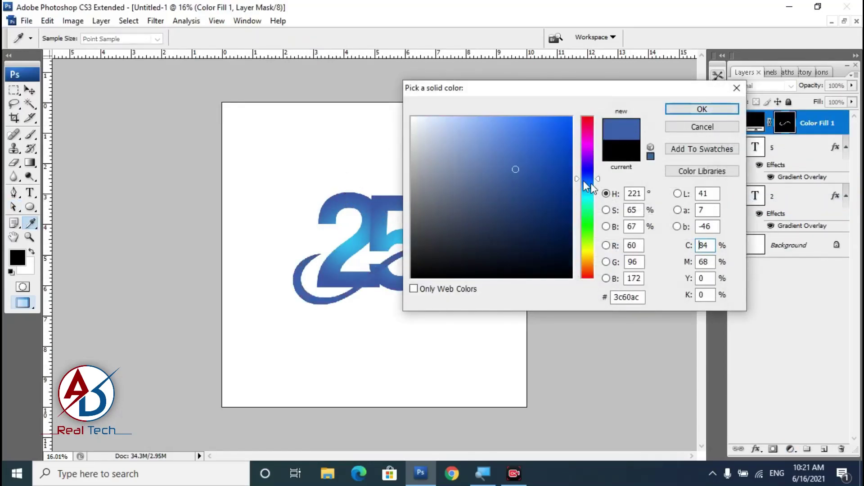
click(365, 230)
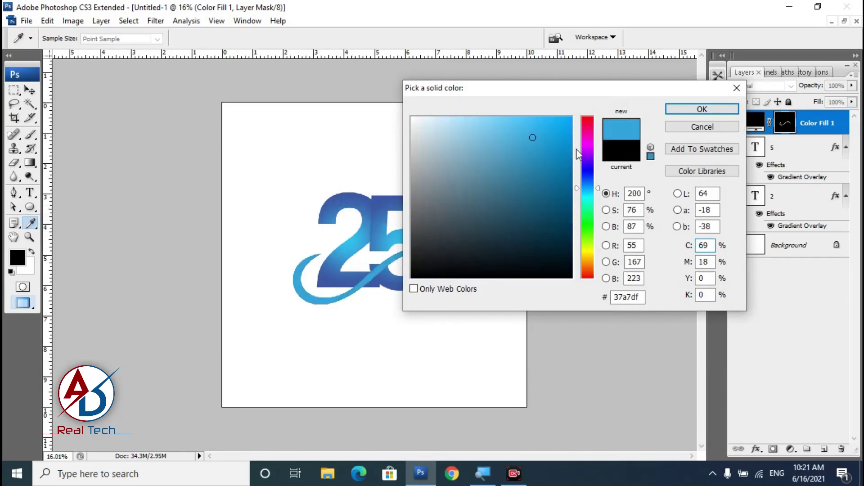
drag(590, 179, 588, 170)
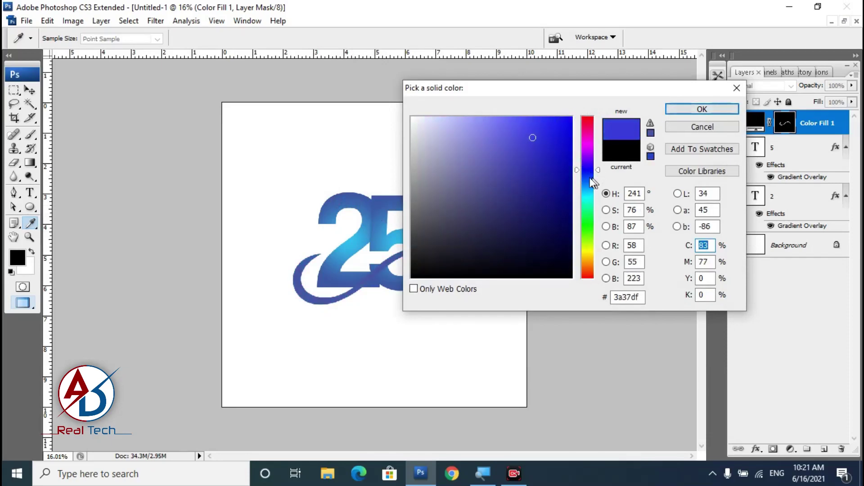
click(572, 148)
click(350, 201)
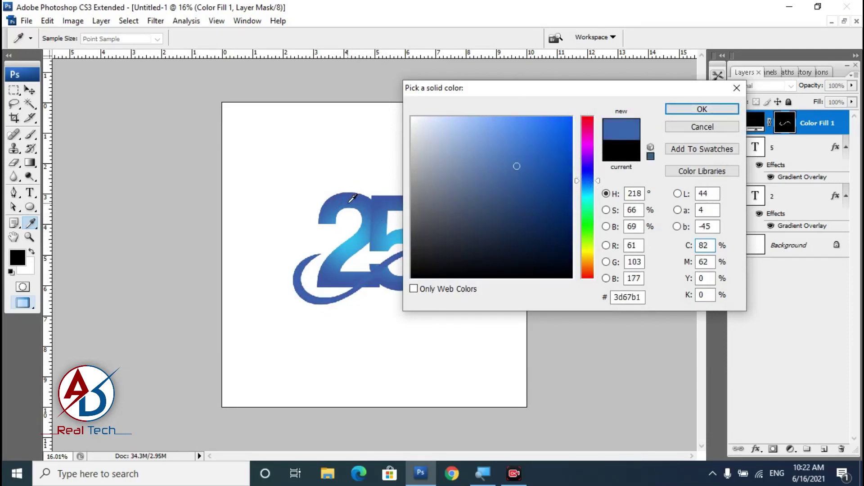
click(701, 109)
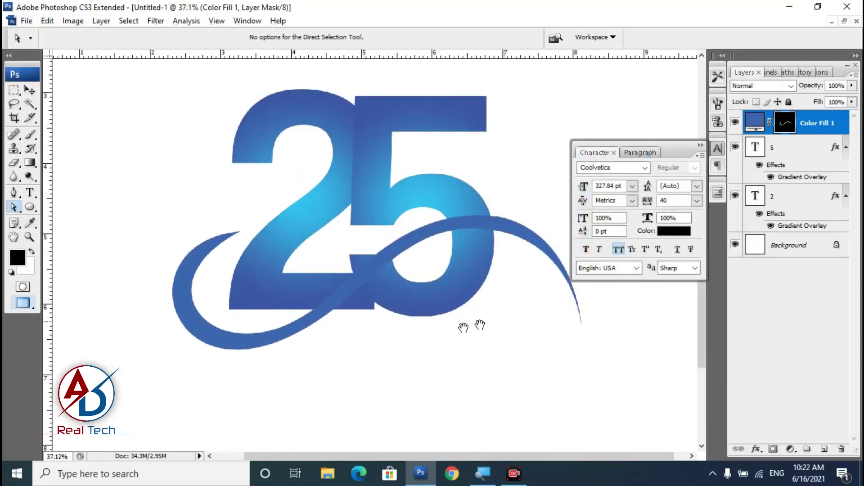
scroll(363, 312, down, 1)
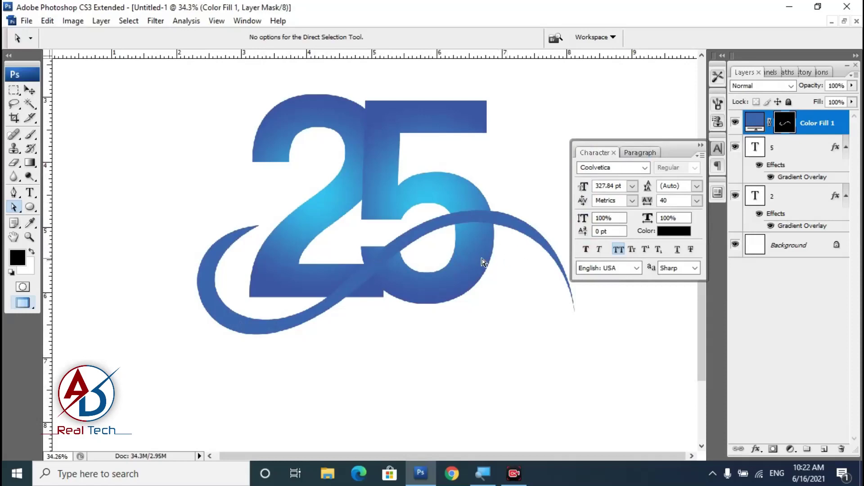
- Rasterize the type on both the 5 and the 2 layers
key(v)
click(451, 275)
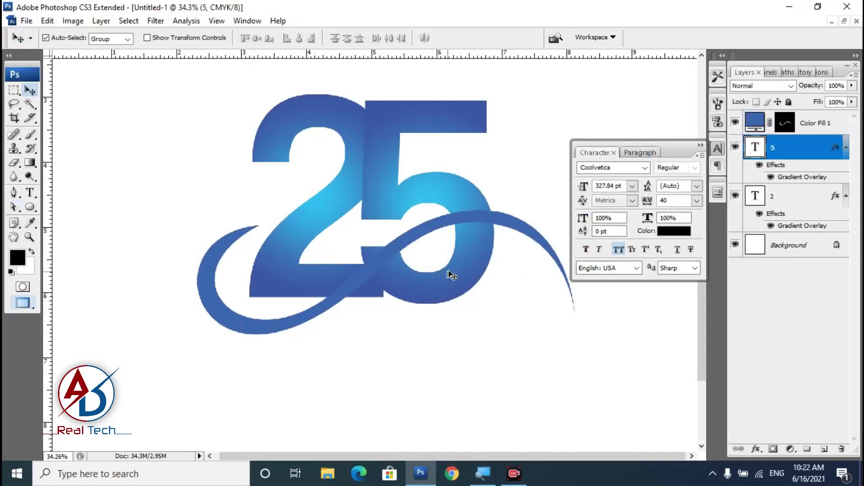
right_click(812, 155)
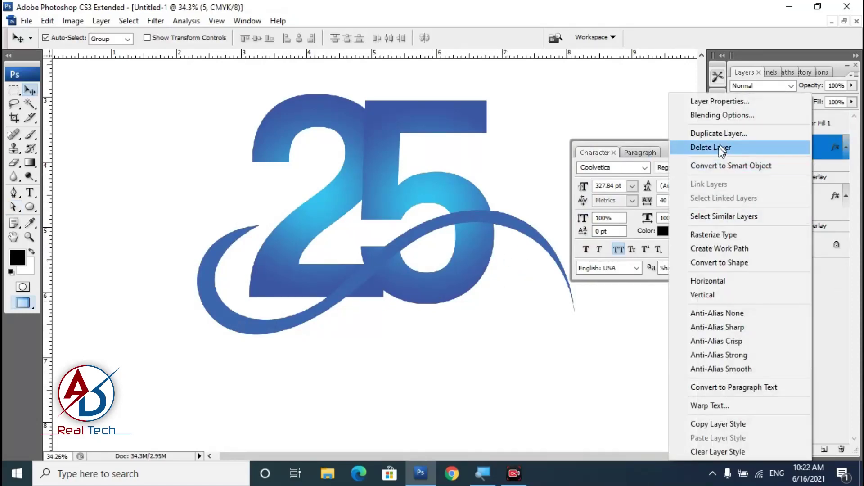
click(721, 235)
click(801, 196)
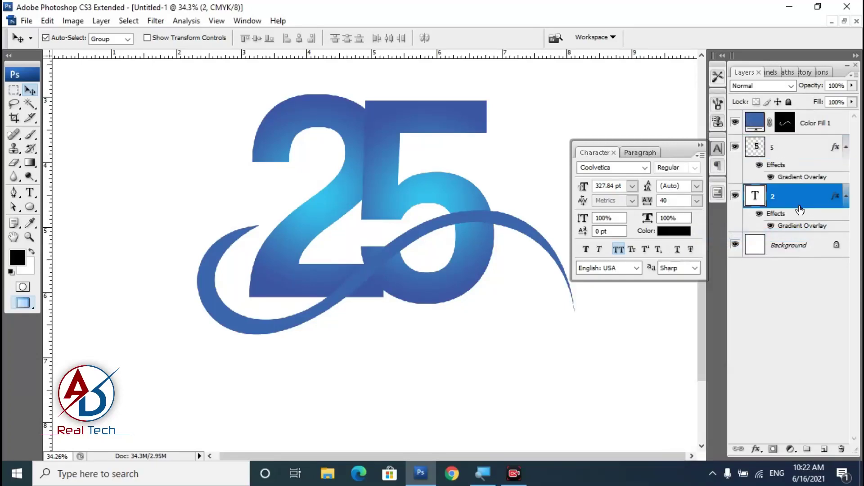
right_click(799, 196)
click(698, 236)
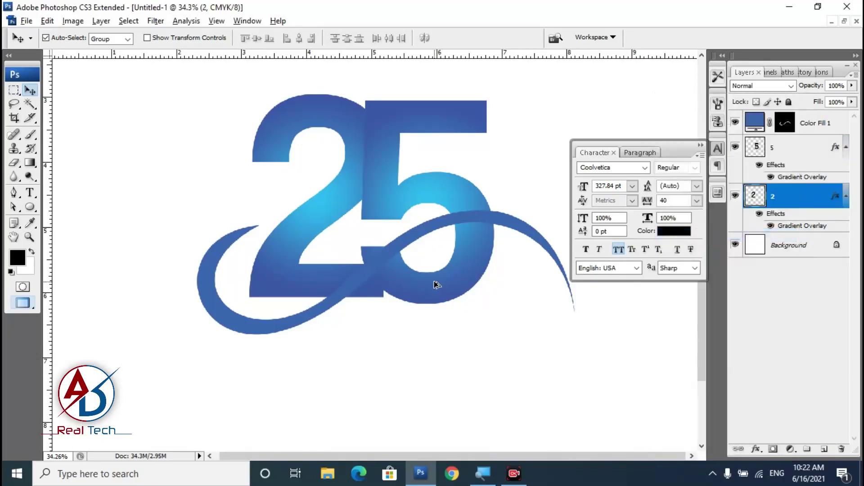
scroll(439, 293, up, 2)
- Pen-trace a closed outline around where the swoosh crosses the numerals and load it as a selection
click(15, 196)
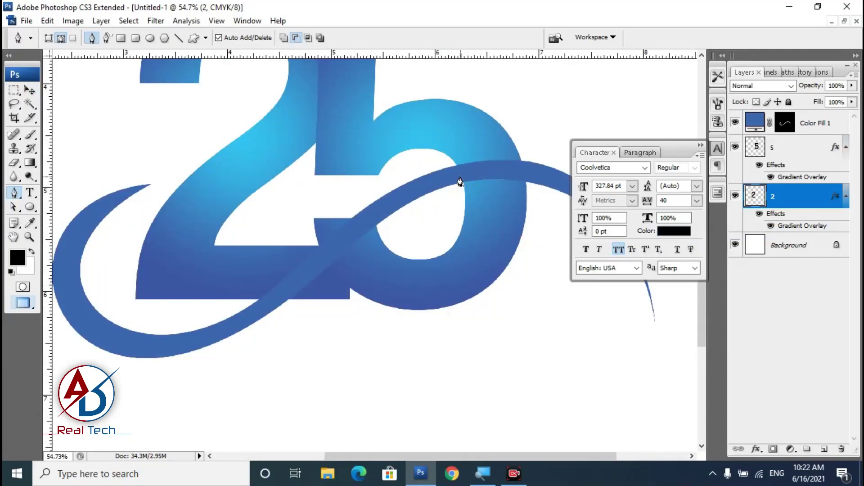
click(560, 302)
drag(426, 411, 349, 393)
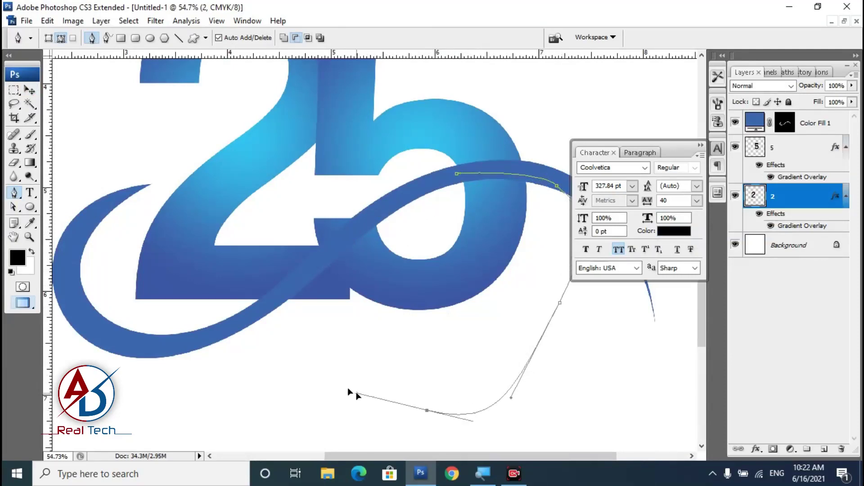
drag(304, 340, 272, 264)
drag(281, 233, 296, 221)
drag(372, 181, 390, 181)
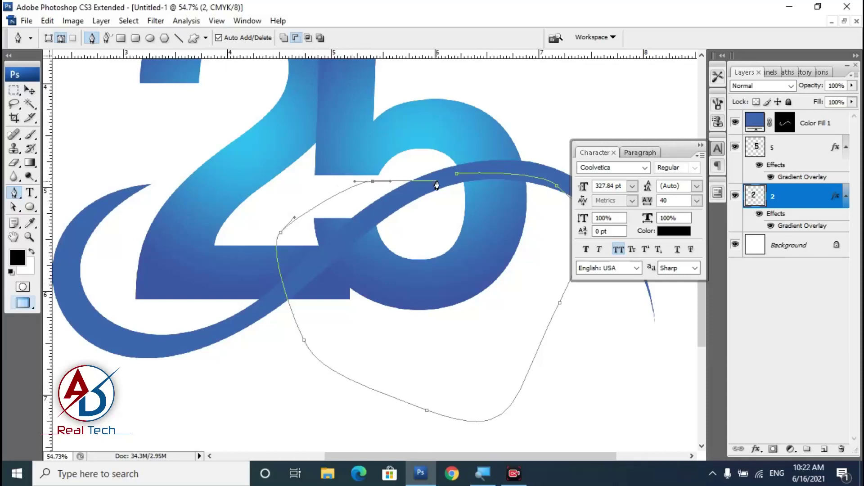
key(ctrl+Return)
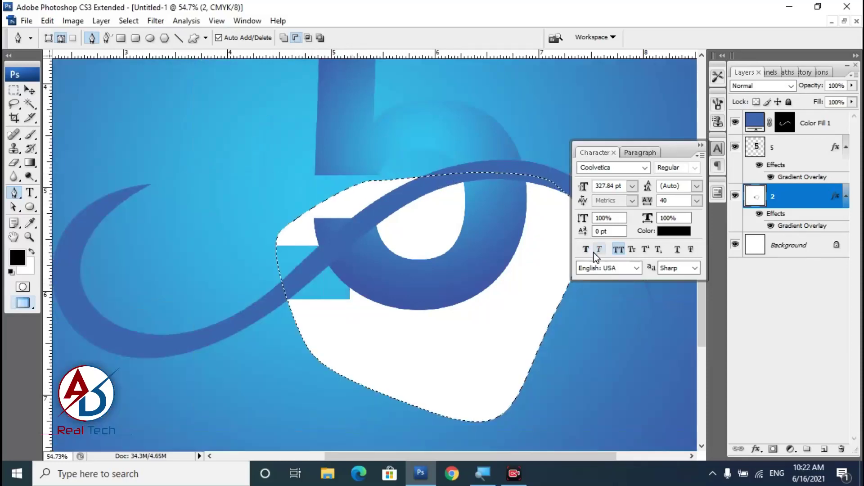
- Delete the selected area from both the 2 and the 5 layers, then deselect
key(Delete)
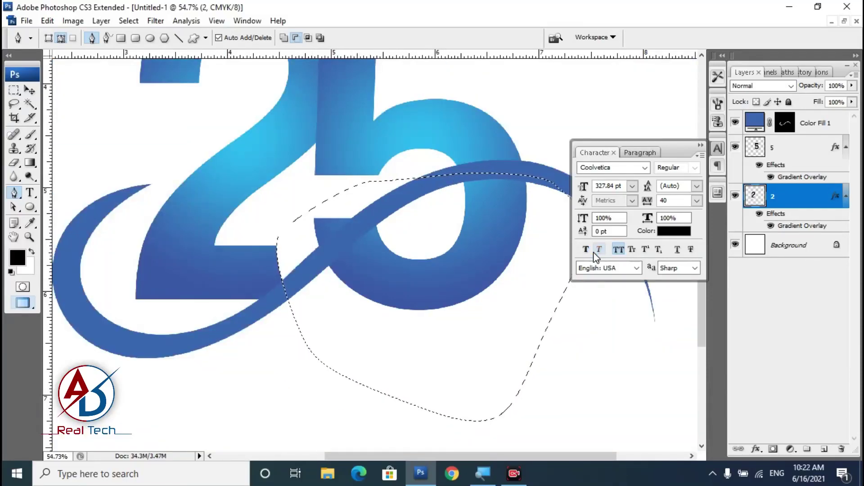
key(ctrl+d)
scroll(478, 258, down, 3)
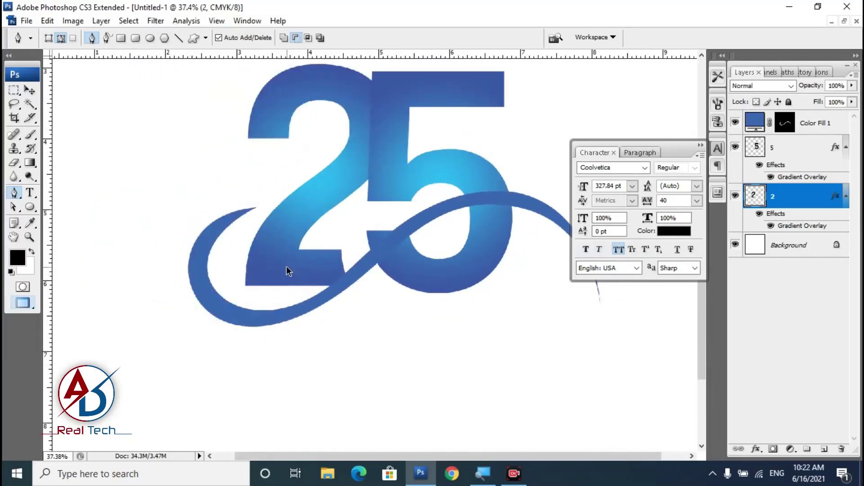
key(ctrl+shift+d)
click(810, 150)
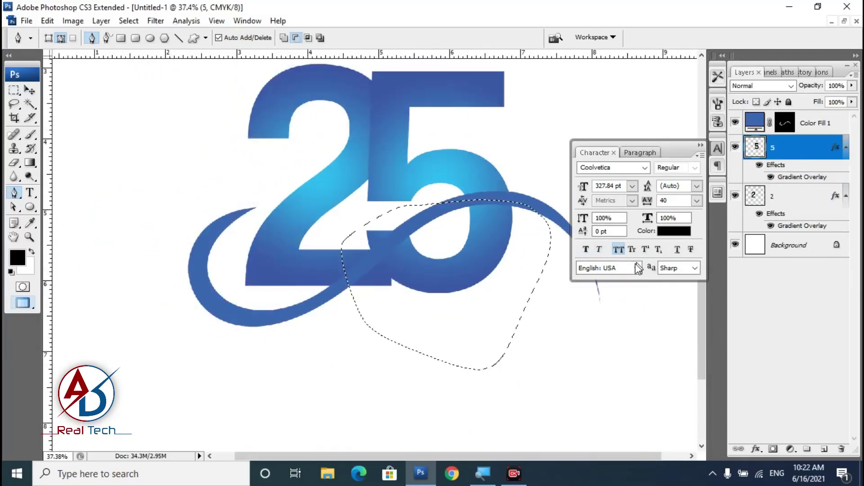
key(Delete)
key(ctrl+d)
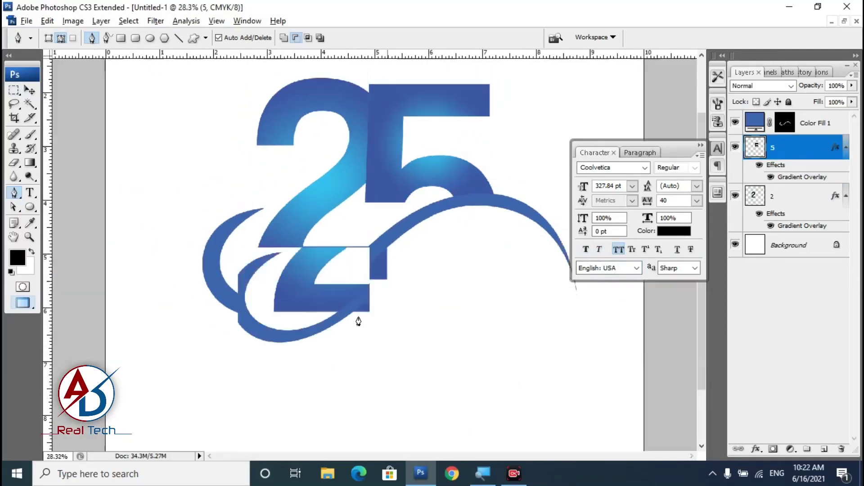
scroll(414, 337, up, 1)
scroll(435, 261, up, 1)
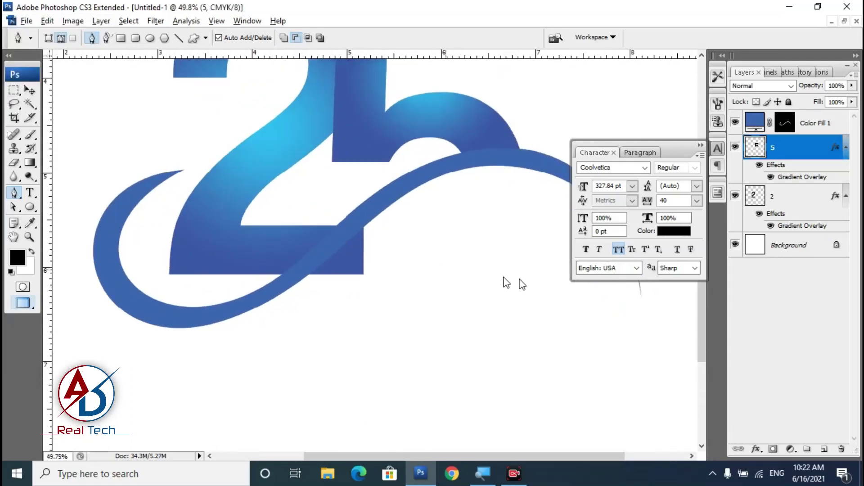
scroll(463, 293, up, 1)
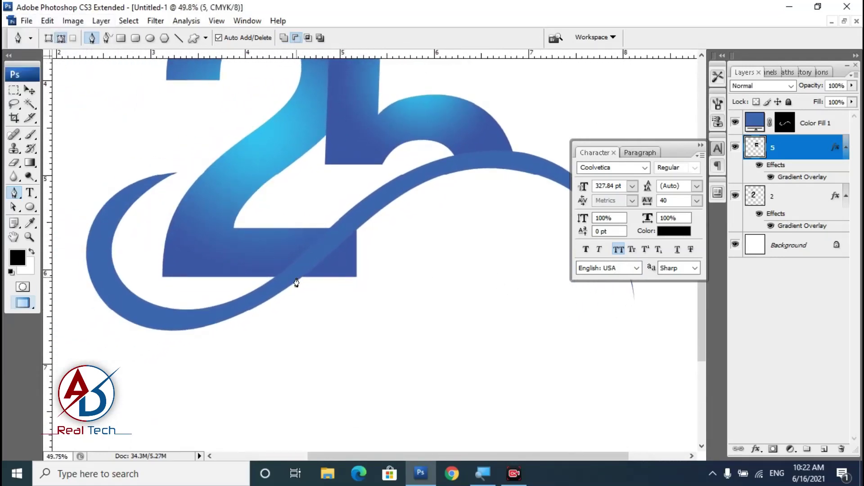
- Pen-trace along the swoosh's lower edge around the 2's base and load it as an inverted selection
drag(381, 209, 412, 198)
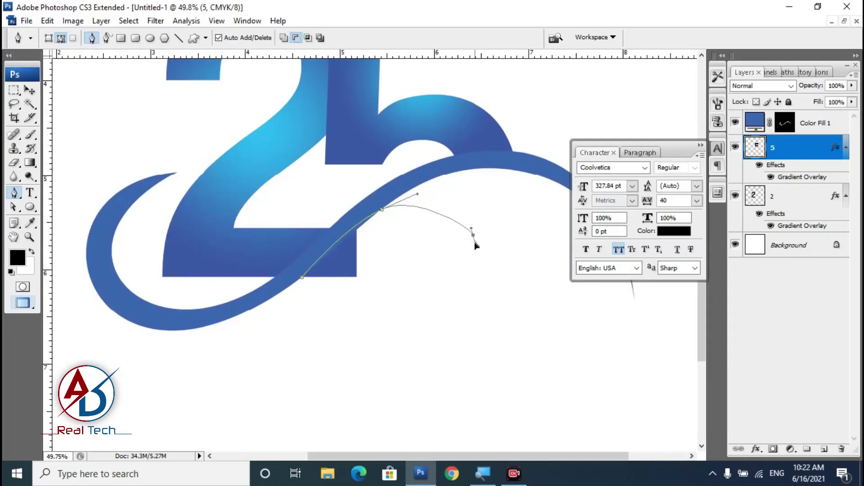
drag(475, 244, 474, 252)
drag(424, 343, 338, 356)
click(302, 277)
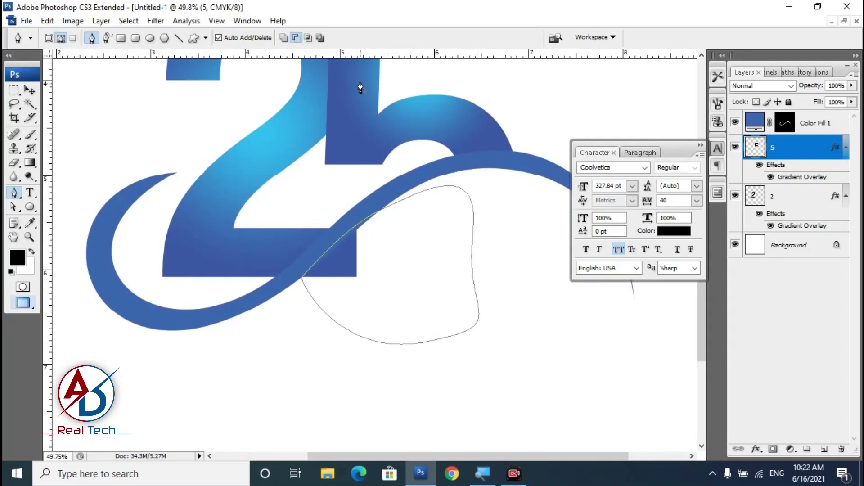
key(ctrl+Return)
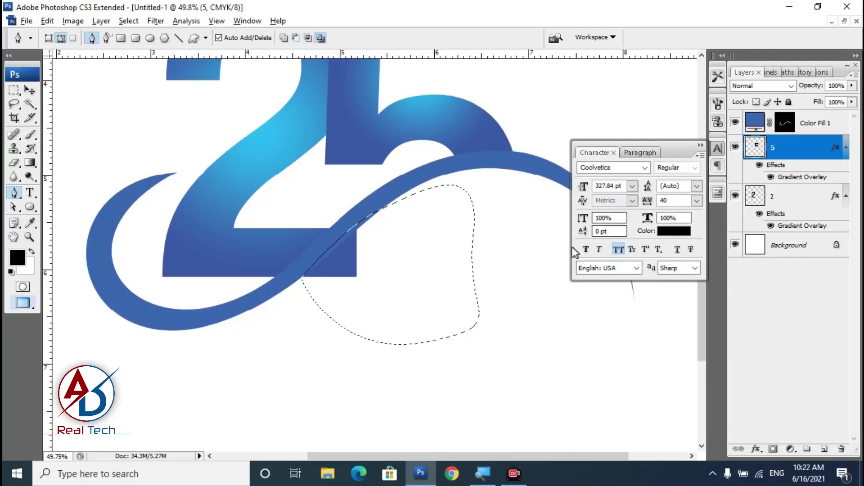
scroll(494, 341, down, 7)
scroll(487, 349, down, 3)
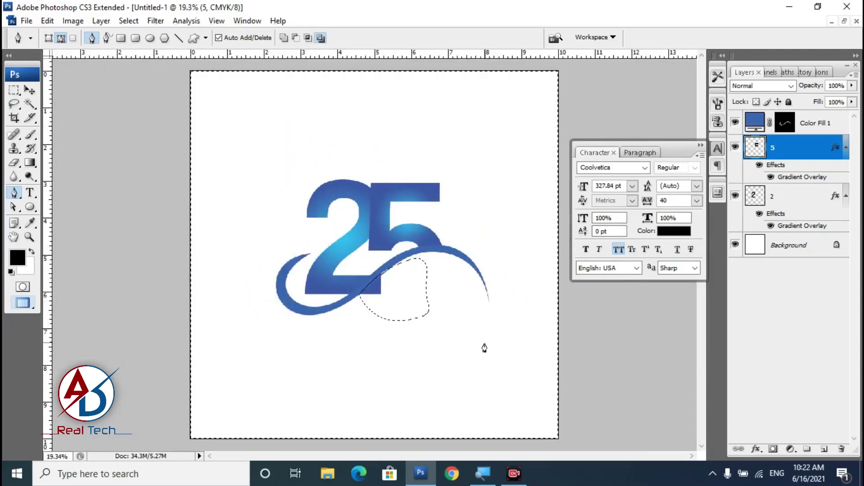
key(ctrl+shift+i)
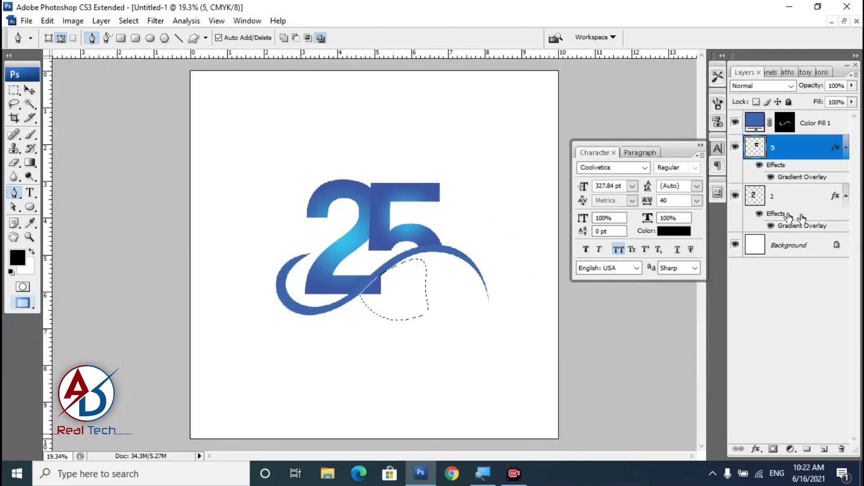
- Delete the part of the 2 that sticks out below the swoosh
click(781, 198)
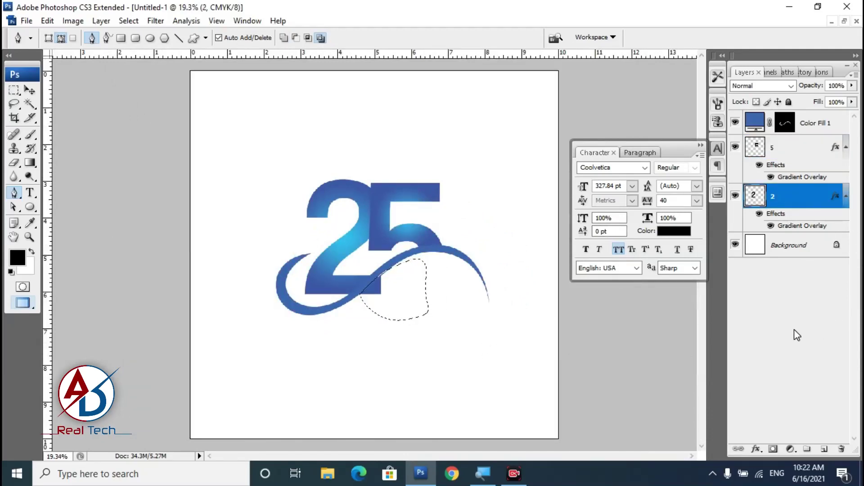
key(Delete)
scroll(450, 356, up, 2)
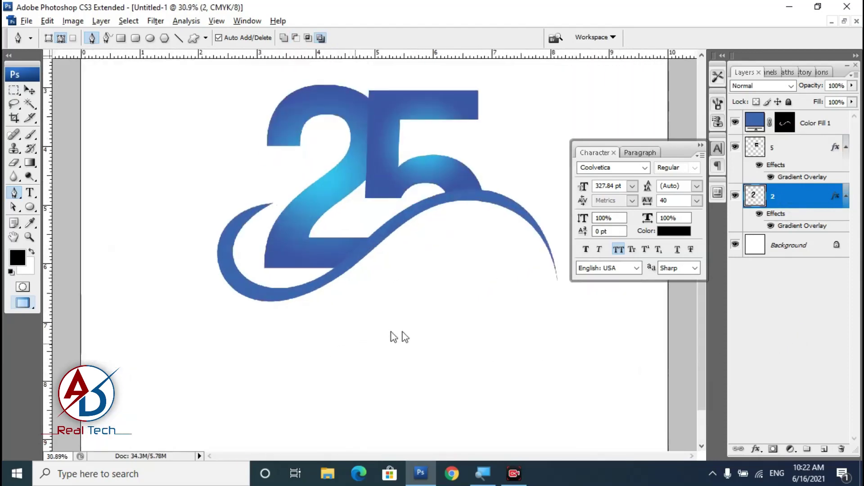
scroll(405, 331, up, 1)
scroll(415, 328, up, 1)
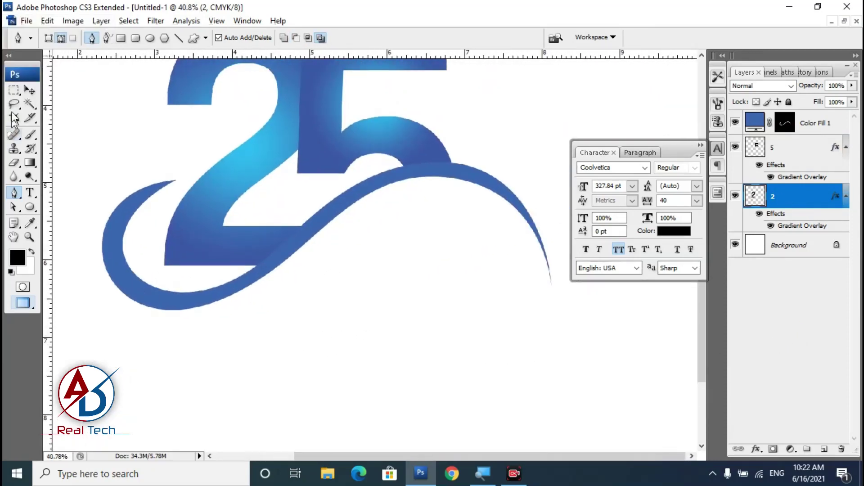
click(28, 89)
click(333, 207)
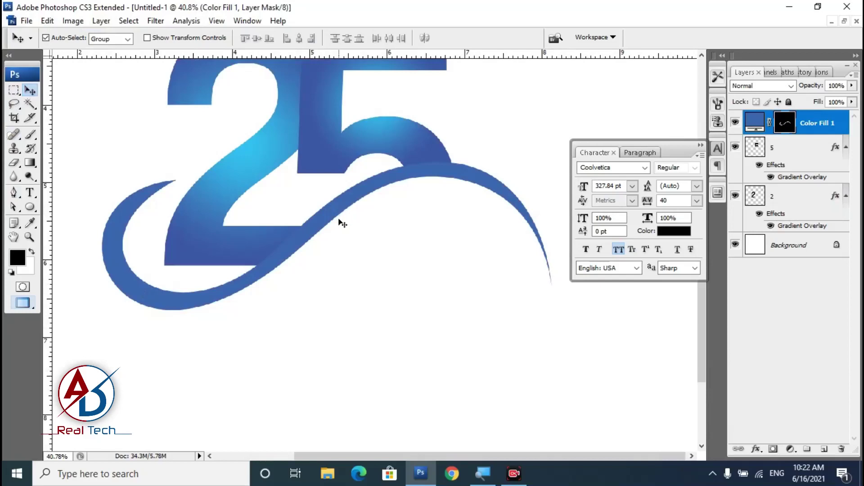
- Warp the swoosh so its right end arcs higher over the 5 and tapers into a thin tail
key(ctrl+t)
scroll(457, 258, down, 1)
scroll(458, 259, up, 1)
right_click(444, 254)
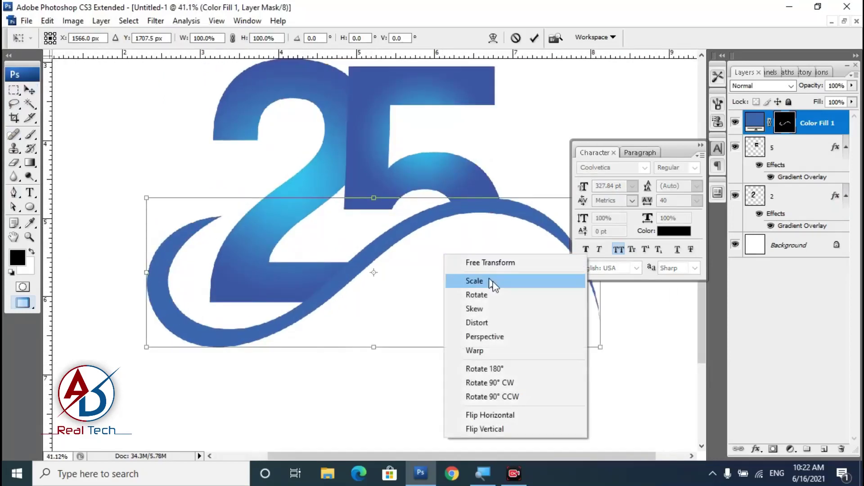
click(506, 351)
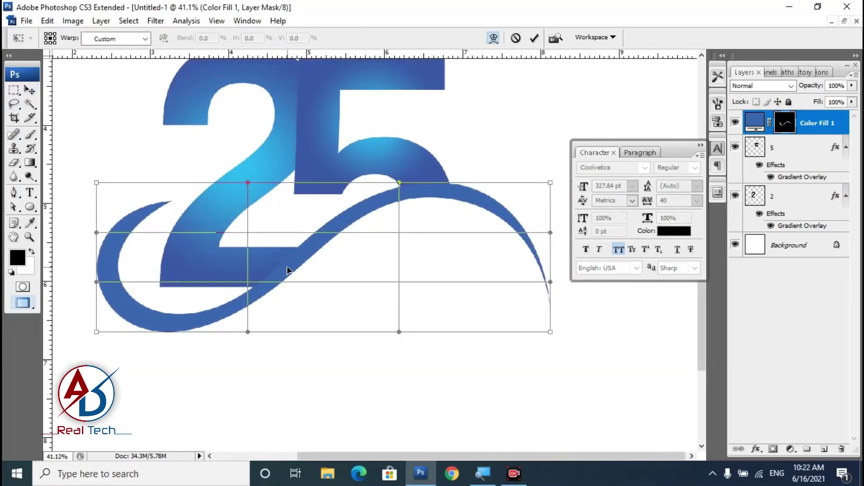
drag(287, 270, 292, 276)
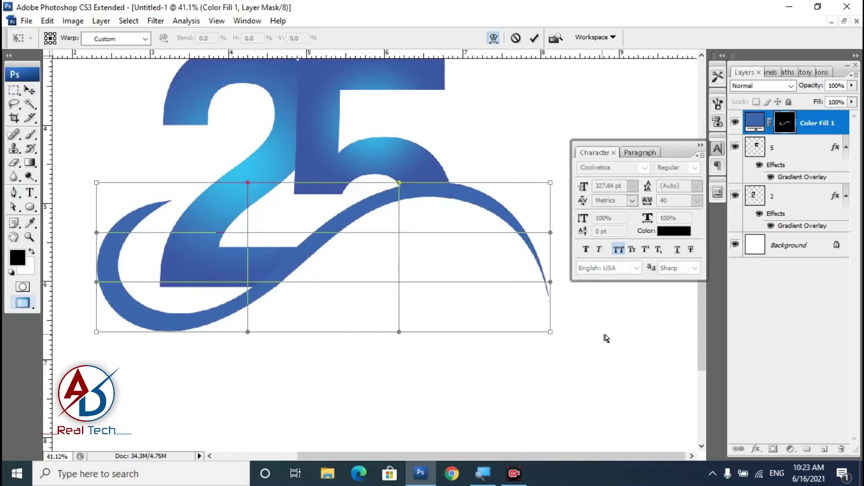
drag(550, 333, 472, 360)
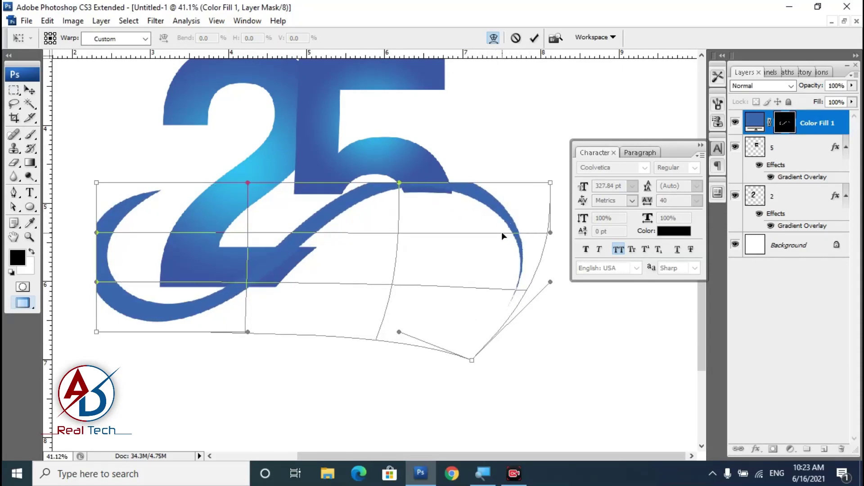
key(Return)
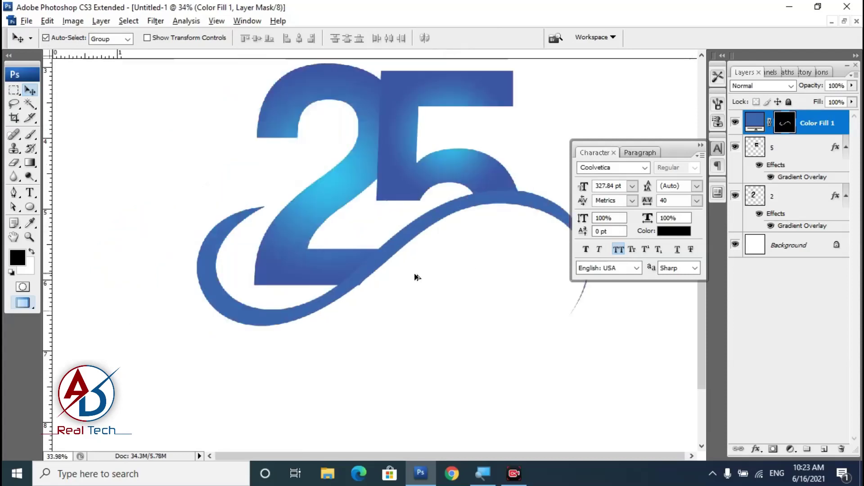
scroll(417, 278, up, 1)
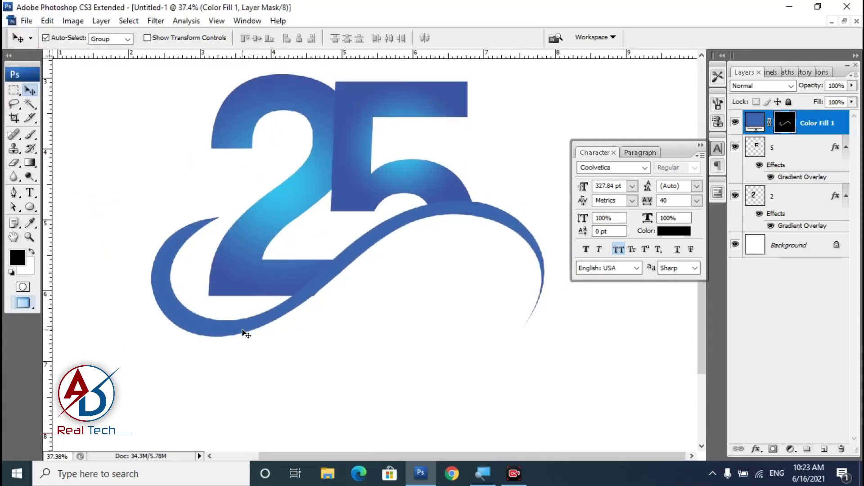
scroll(284, 317, down, 1)
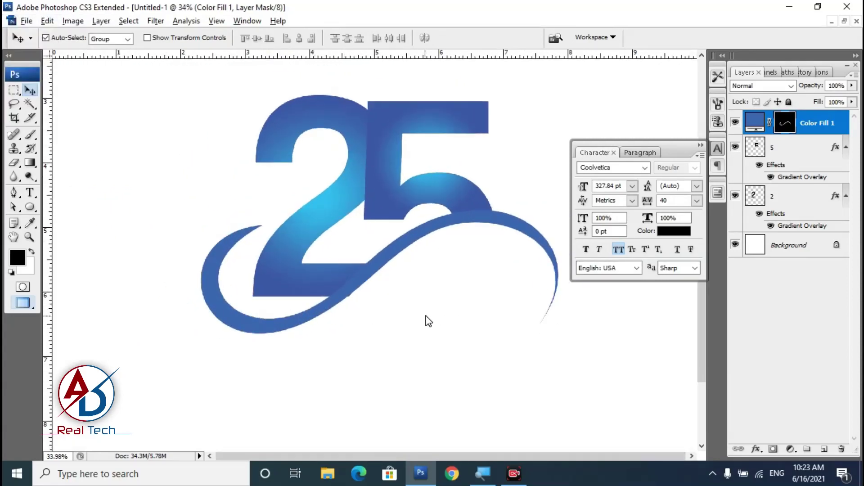
- Give the swoosh fill layer a second light warp and nudge it slightly upward
click(469, 218)
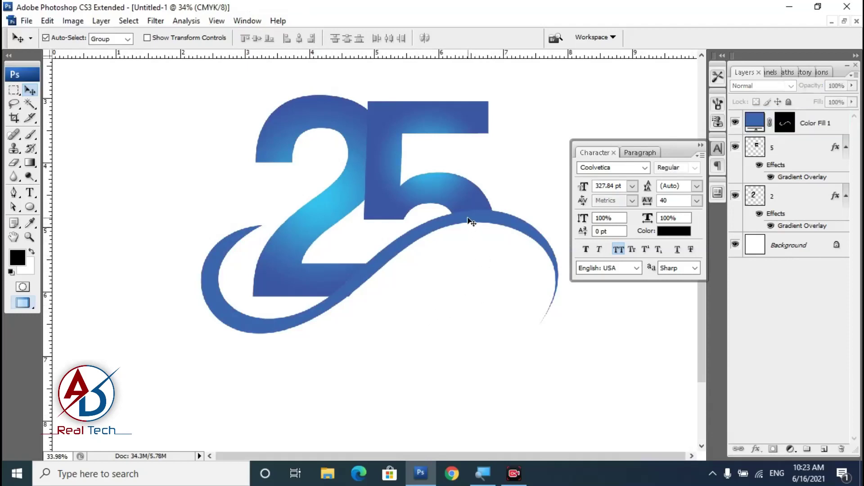
key(ctrl+t)
right_click(463, 252)
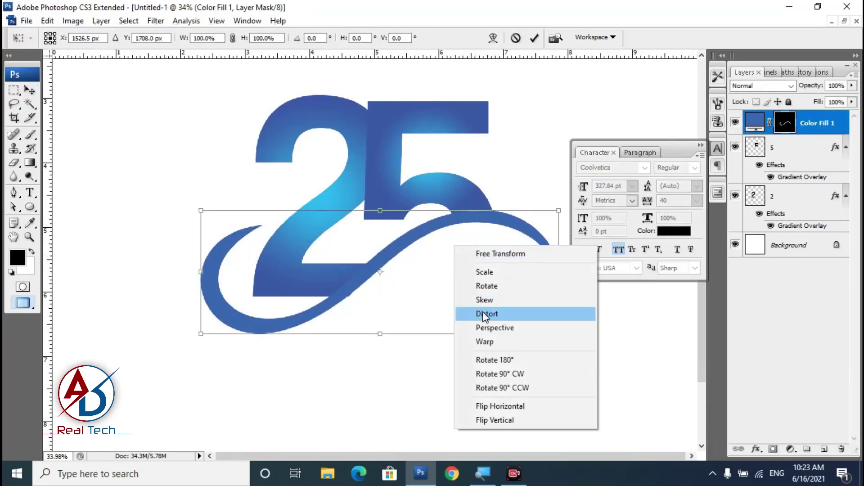
click(484, 341)
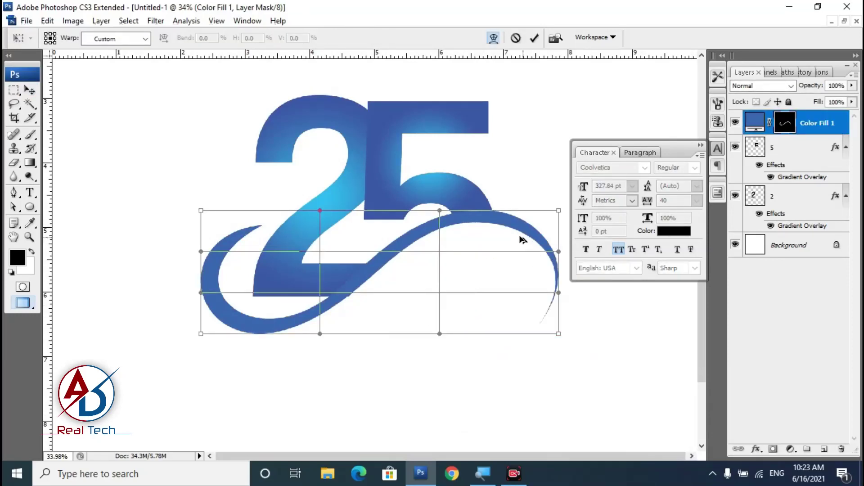
drag(522, 239, 513, 252)
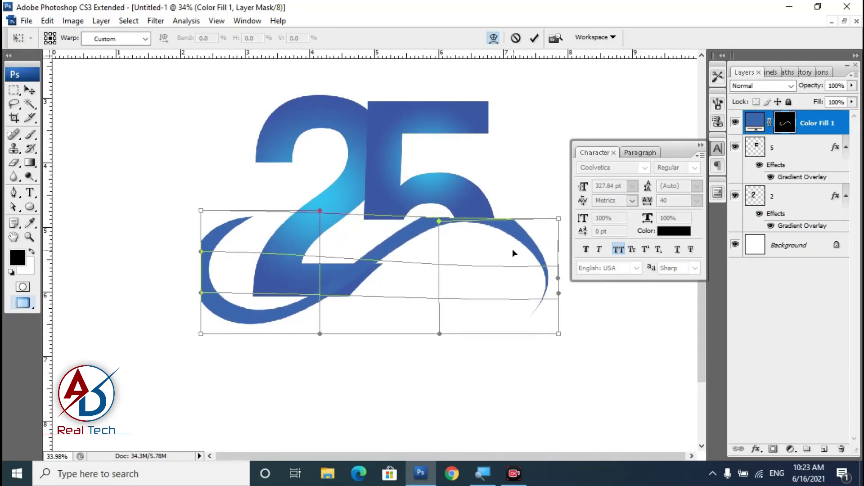
key(ctrl+z)
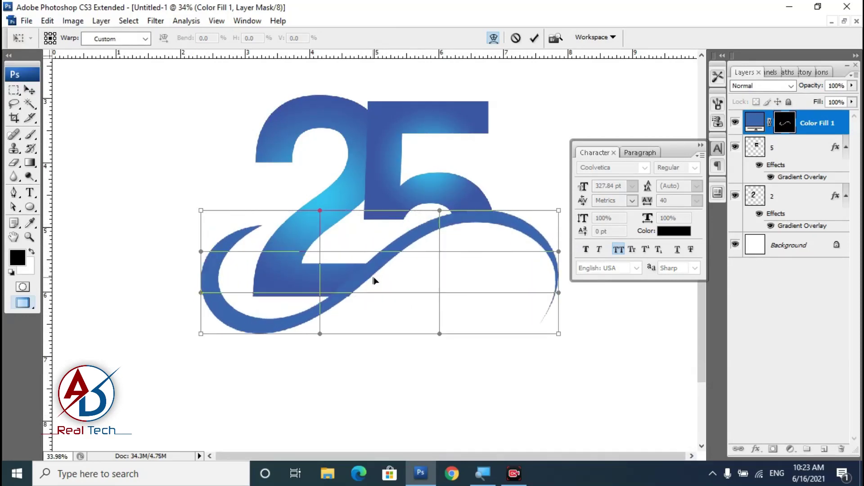
key(Return)
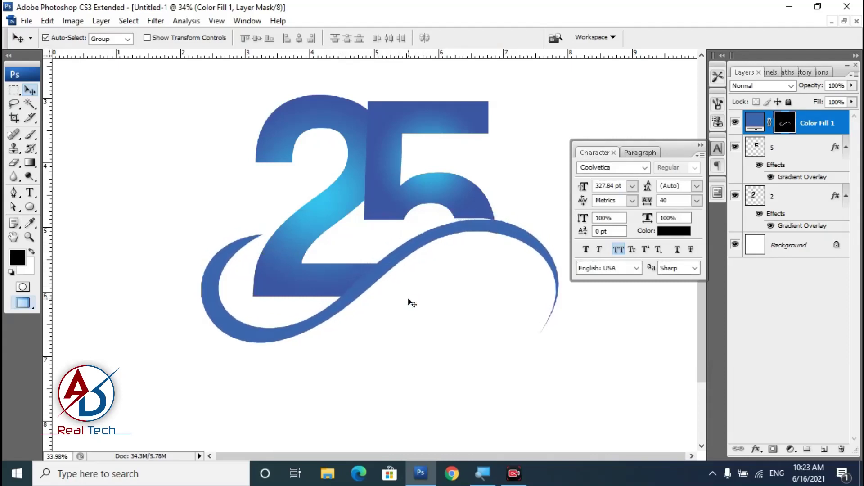
key(shift+Up)
key(shift+Up)
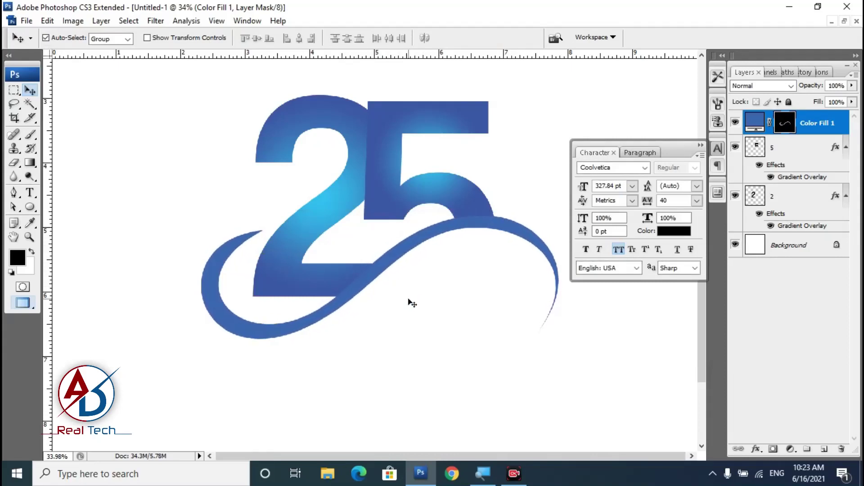
- Zoom in and pan to centre the join between the tops of the 2 and the 5
click(421, 315)
scroll(419, 316, up, 2)
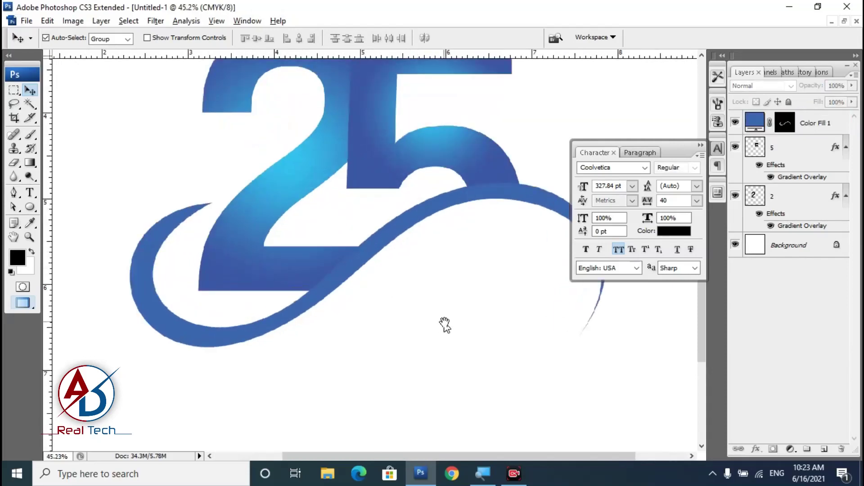
scroll(366, 324, down, 3)
scroll(367, 334, down, 1)
scroll(365, 353, up, 1)
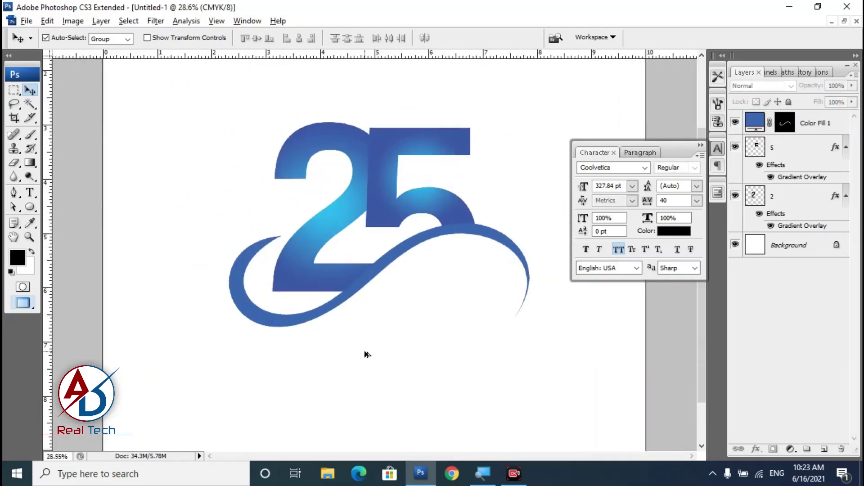
scroll(366, 353, up, 1)
scroll(365, 353, up, 1)
scroll(380, 356, up, 1)
scroll(396, 347, up, 1)
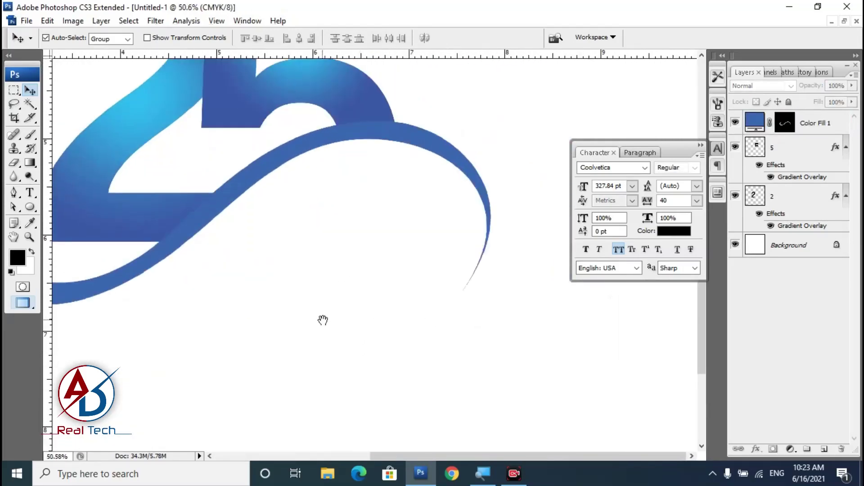
scroll(322, 323, down, 3)
scroll(369, 331, down, 1)
scroll(383, 344, up, 1)
scroll(432, 317, down, 1)
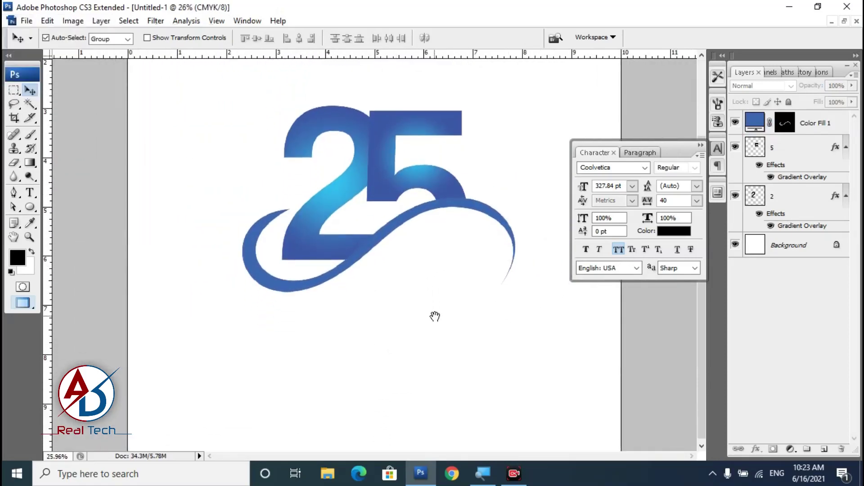
scroll(405, 309, up, 1)
scroll(419, 322, up, 1)
scroll(450, 332, up, 1)
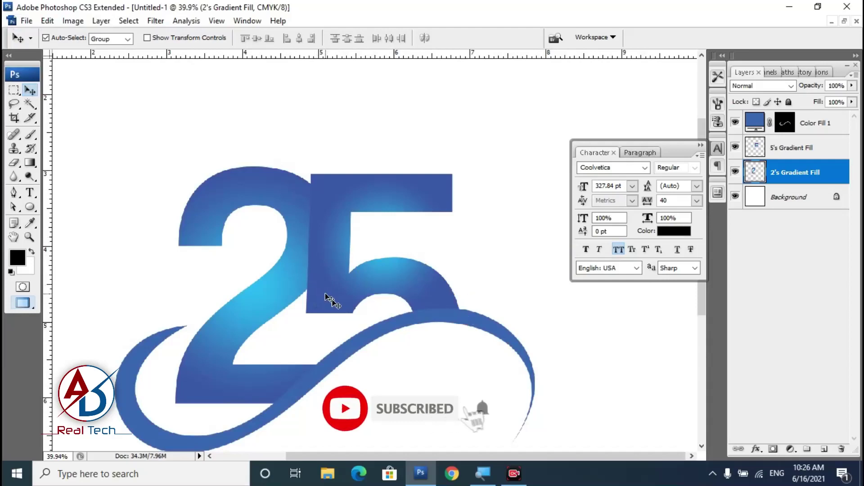
scroll(329, 299, up, 4)
scroll(370, 341, up, 1)
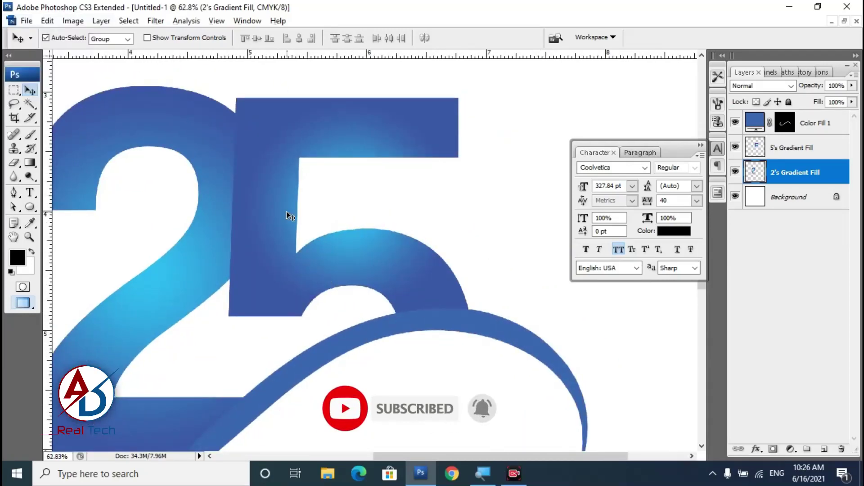
drag(354, 231, 348, 251)
drag(300, 211, 359, 204)
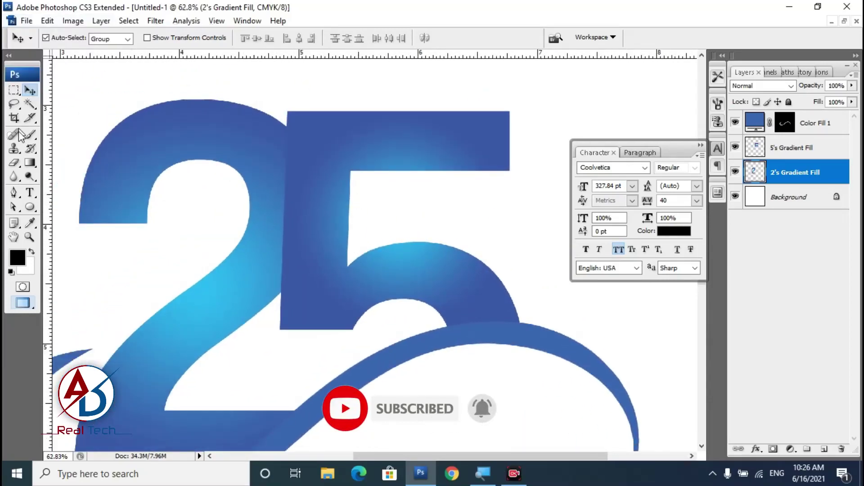
click(15, 194)
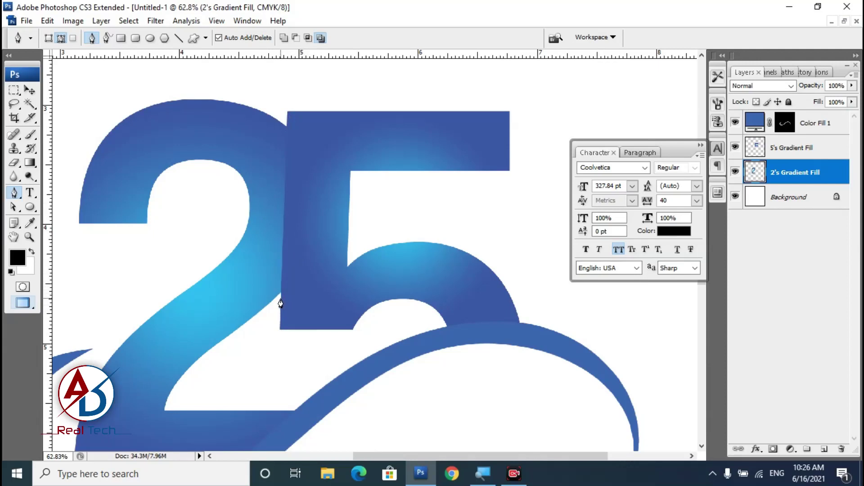
- Set the Pen tool to Shape Layers mode with white as the fill colour
click(281, 299)
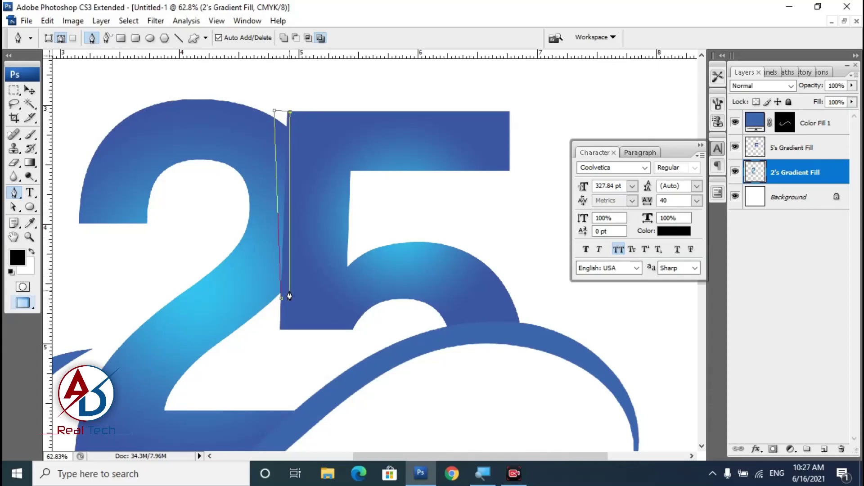
click(281, 298)
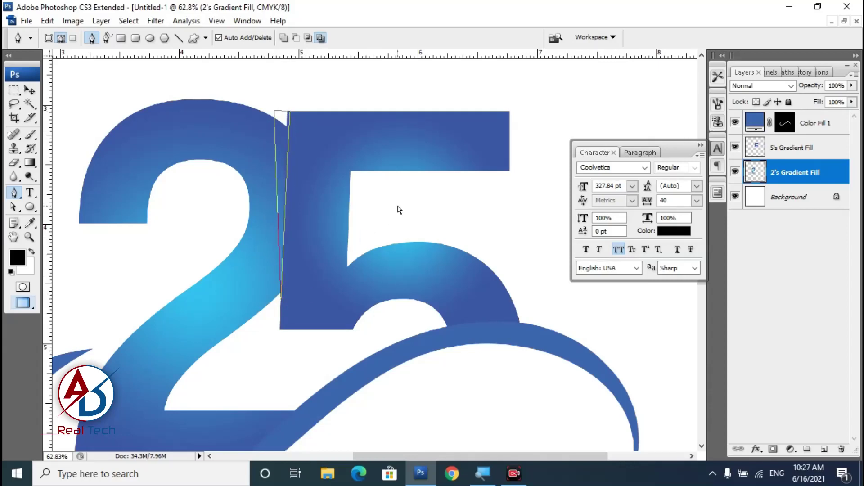
key(ctrl+Return)
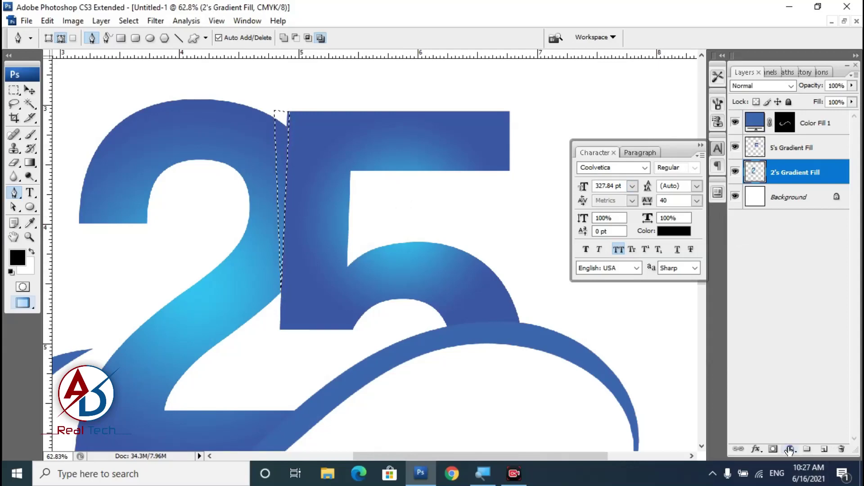
click(49, 38)
click(430, 38)
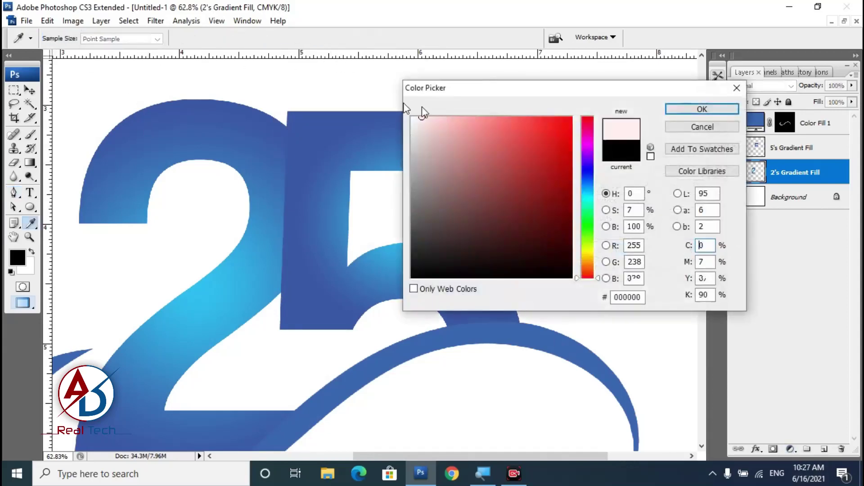
click(410, 111)
click(702, 108)
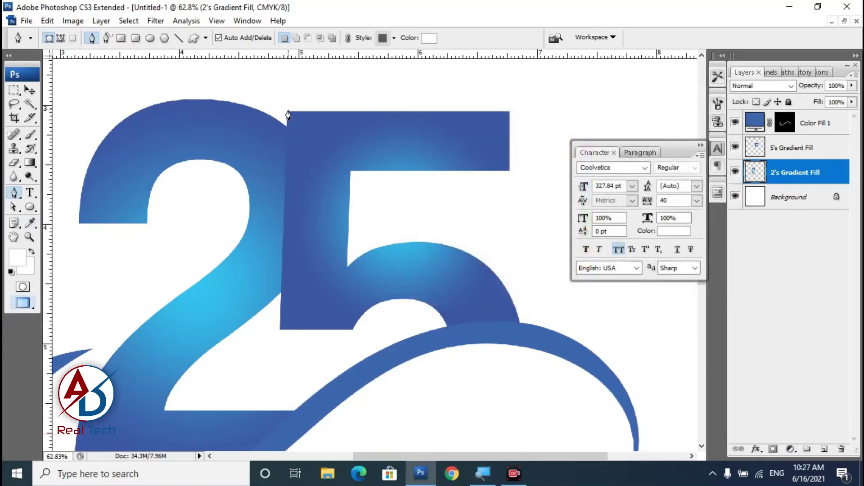
- Draw a thin three-point white sliver shape along the 5's left edge
click(289, 110)
click(279, 331)
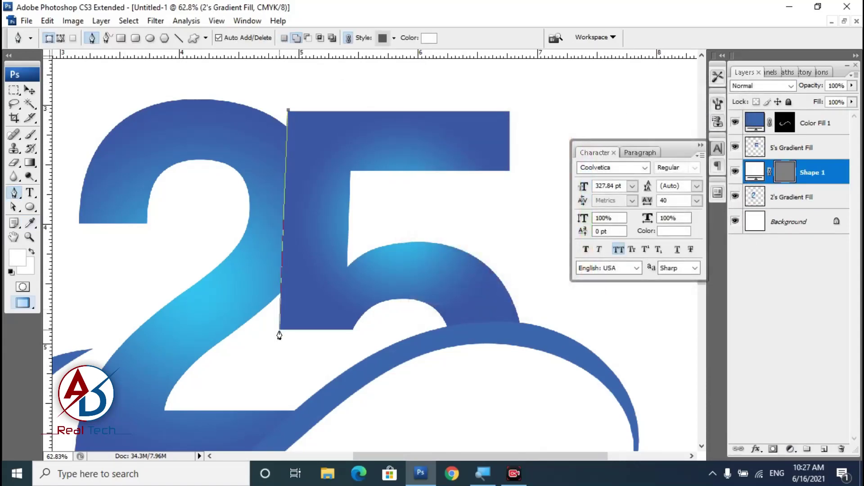
key(ctrl+z)
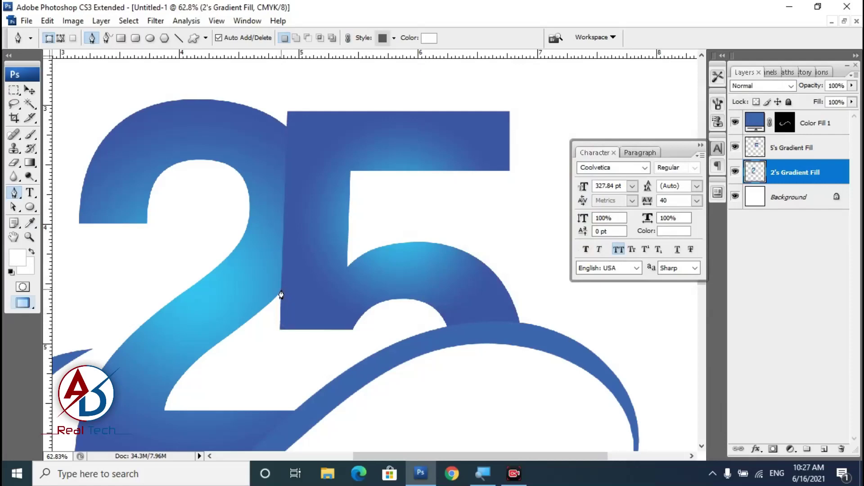
click(281, 290)
click(275, 123)
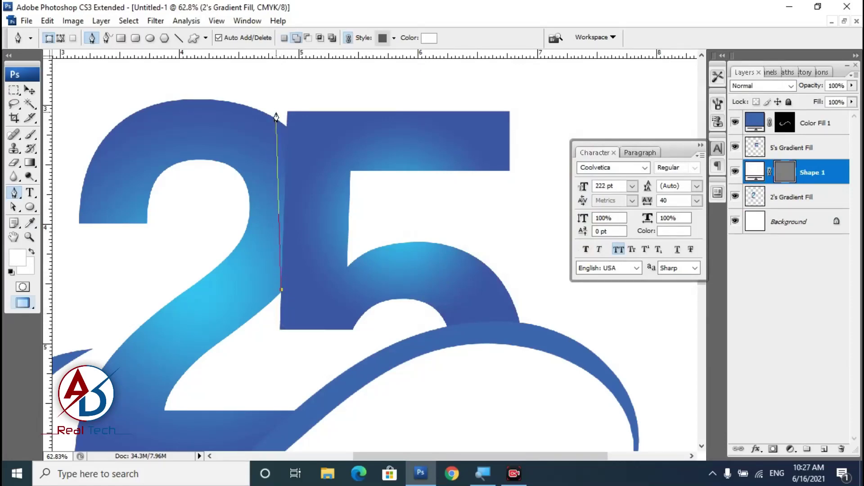
click(288, 112)
click(281, 291)
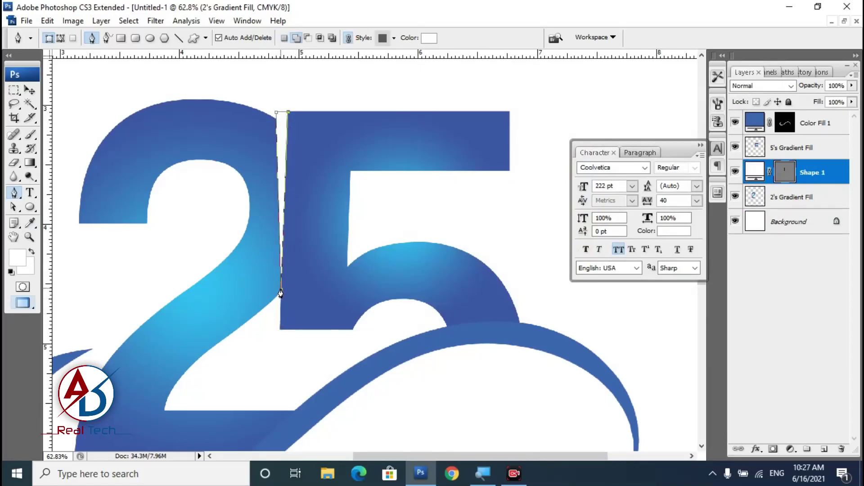
click(30, 90)
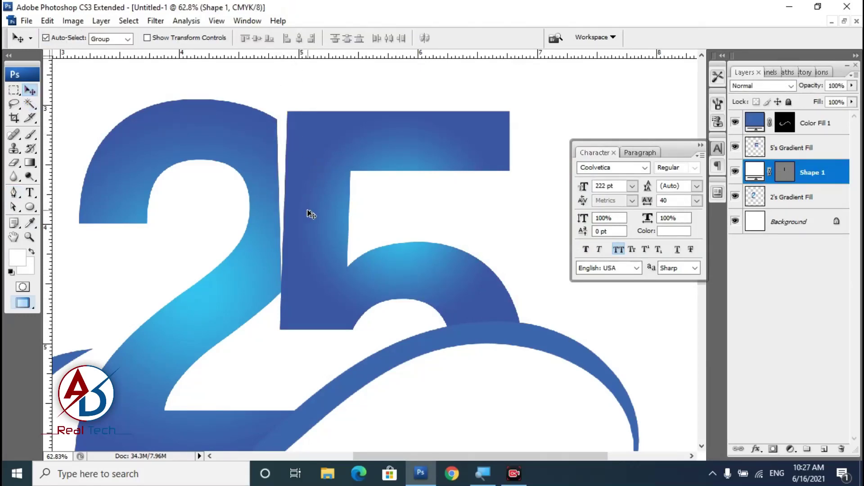
- Frame the 25 logo and try a Pen shape along the 5, undoing the faulty attempt
scroll(311, 214, down, 2)
scroll(313, 270, down, 3)
scroll(305, 276, up, 2)
drag(401, 318, 333, 312)
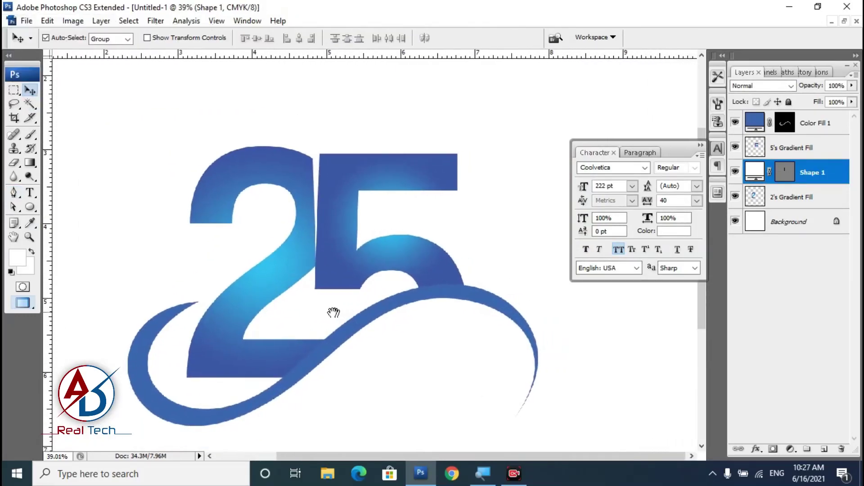
scroll(331, 309, up, 1)
scroll(332, 309, down, 2)
scroll(332, 309, up, 3)
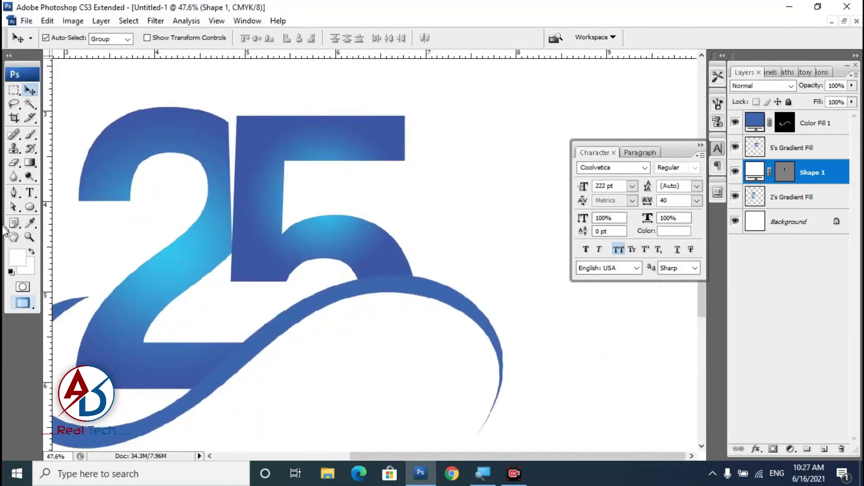
click(14, 193)
scroll(303, 290, up, 2)
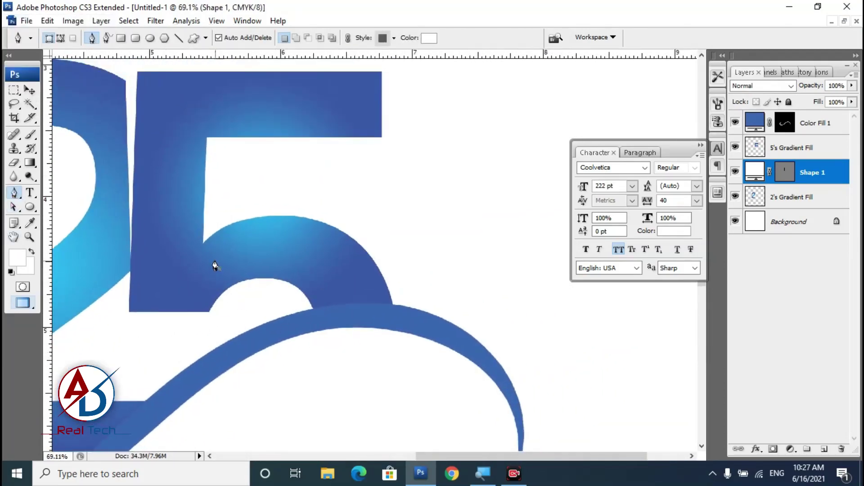
mouse_move(205, 243)
mouse_down()
mouse_move(263, 207)
mouse_move(369, 222)
mouse_move(409, 388)
mouse_up()
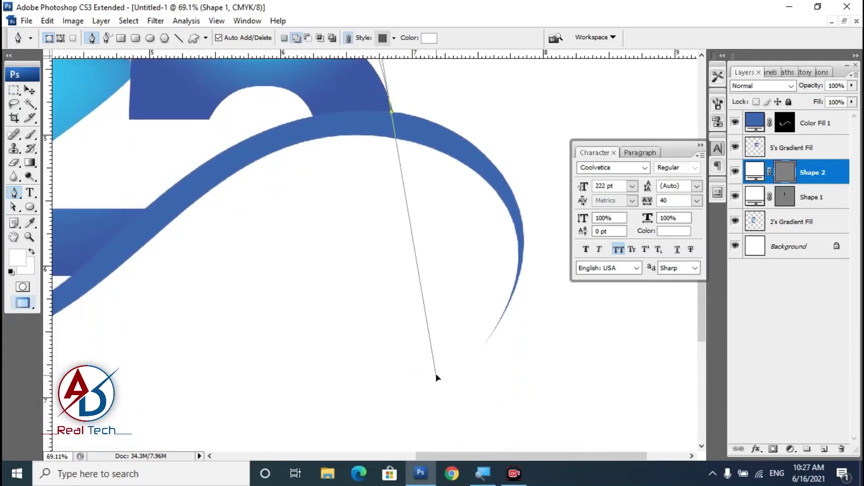
scroll(436, 448, up, 3)
key(ctrl+z)
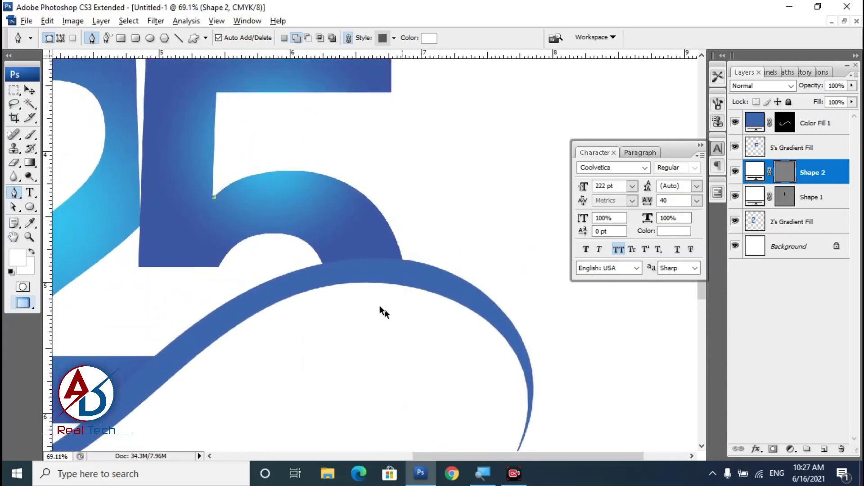
drag(401, 266, 463, 437)
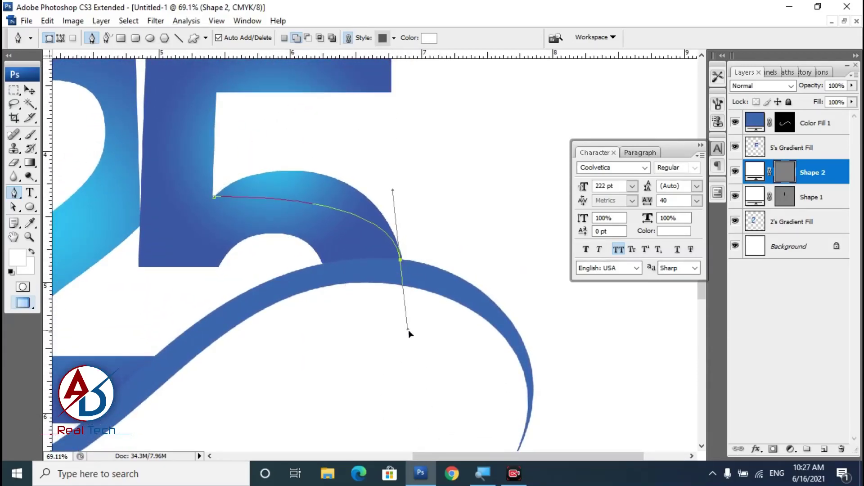
scroll(464, 418, down, 2)
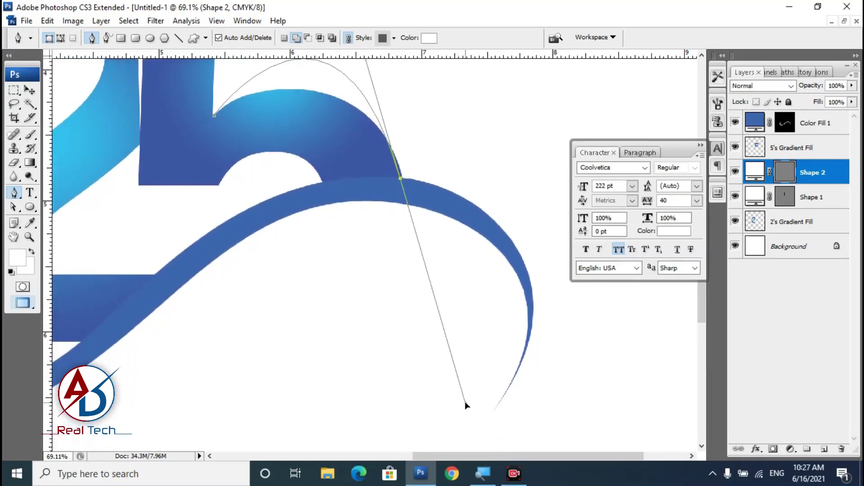
key(ctrl+alt+z)
key(ctrl+alt+z)
- Trace a closed curved outline hugging the top of the 5's bowl down to the swoosh
drag(257, 170, 256, 290)
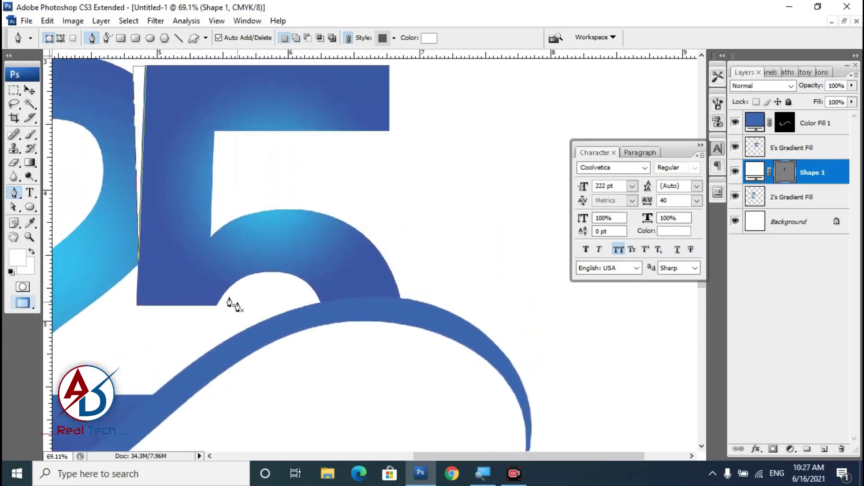
drag(209, 237, 280, 166)
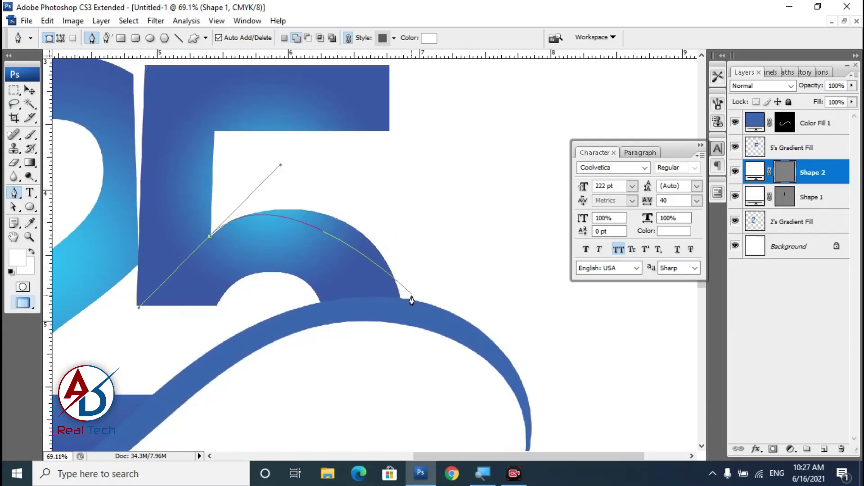
mouse_move(401, 300)
mouse_down()
mouse_move(383, 390)
mouse_move(397, 402)
mouse_up()
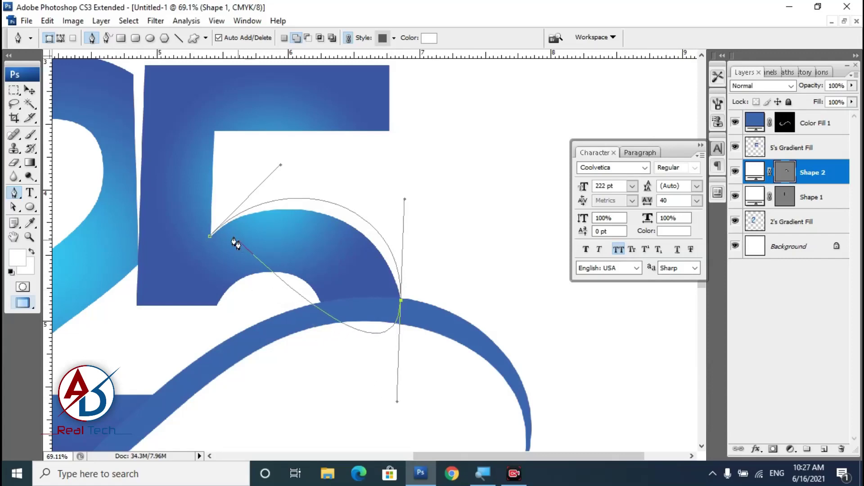
alt+click(401, 301)
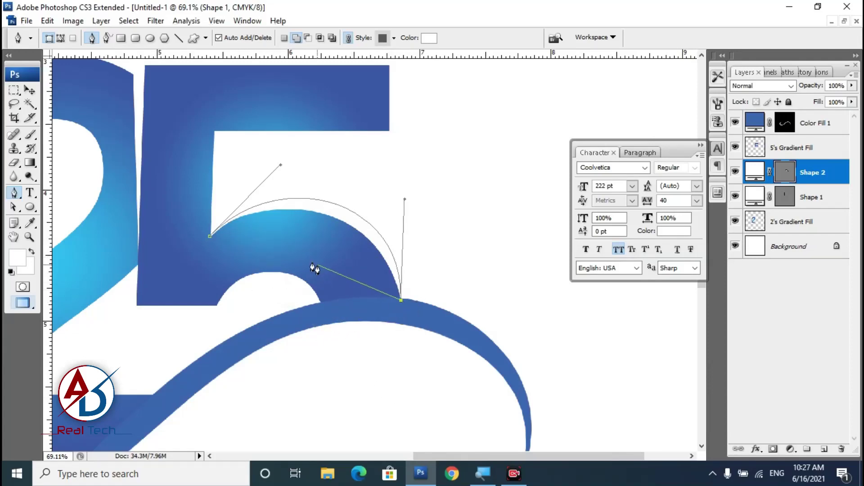
drag(306, 232, 273, 232)
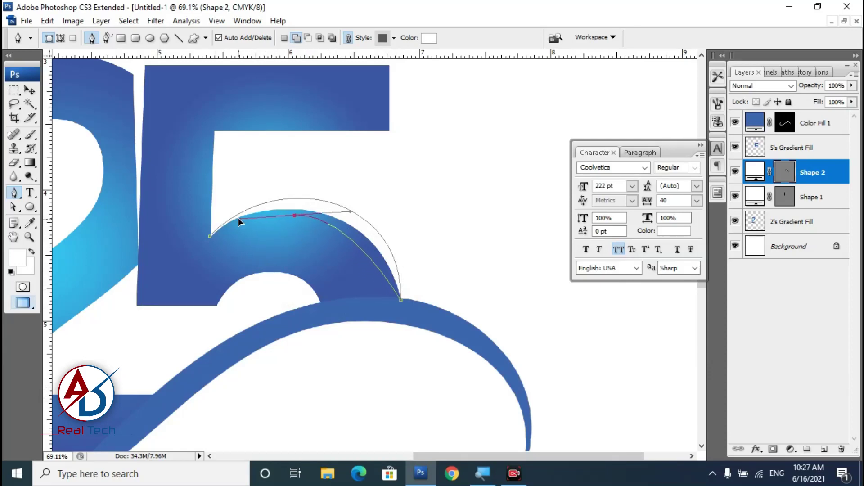
mouse_move(267, 234)
mouse_down()
mouse_move(228, 220)
mouse_move(238, 229)
mouse_up()
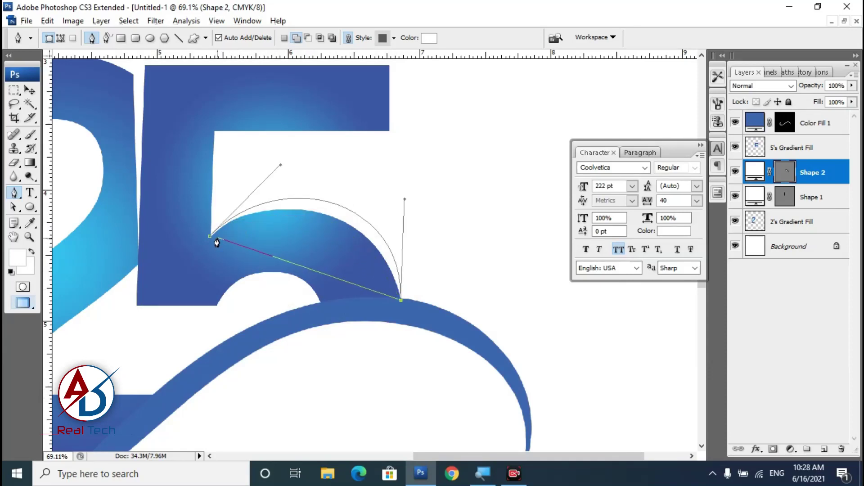
click(210, 237)
drag(285, 240, 265, 243)
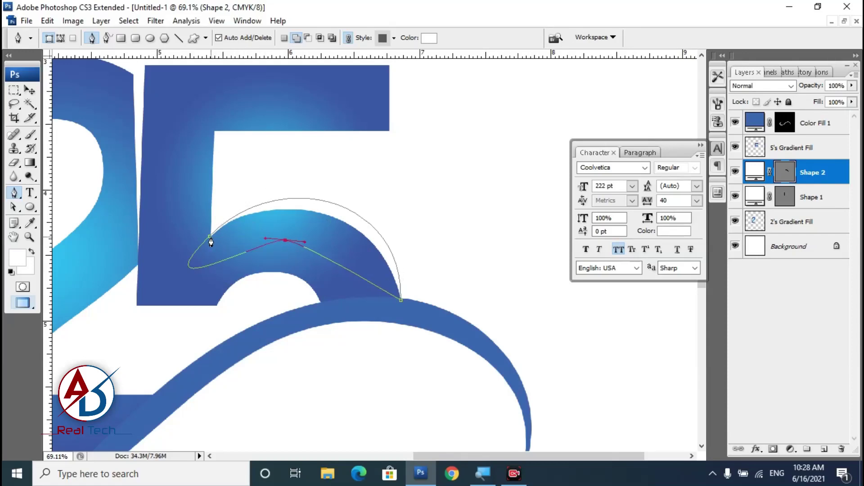
ctrl+click(210, 237)
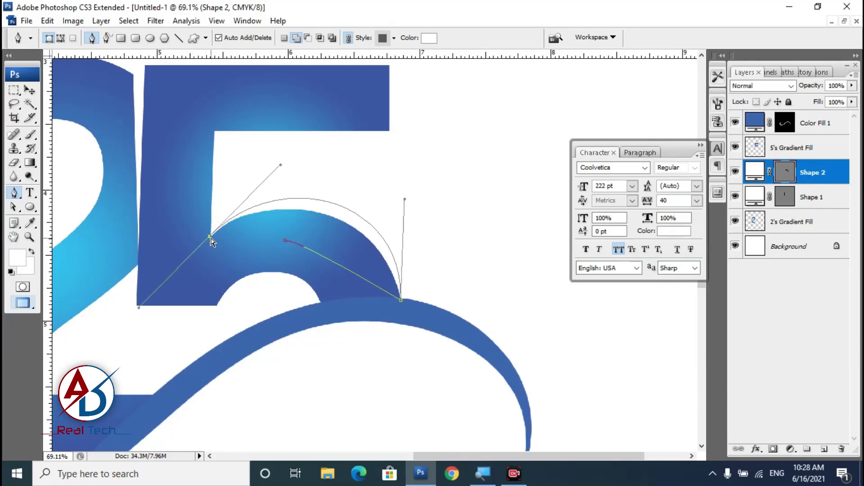
key(Escape)
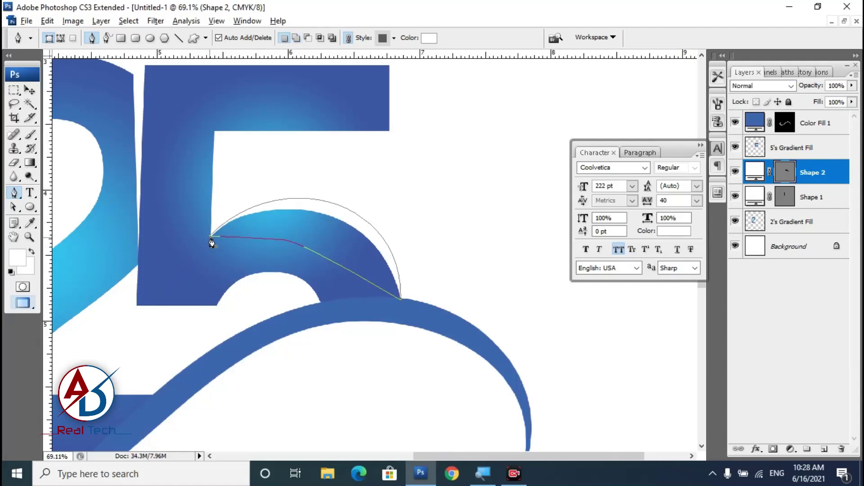
- Finish the Shape 2 path, hide its outline and switch to the Move tool
scroll(373, 266, down, 1)
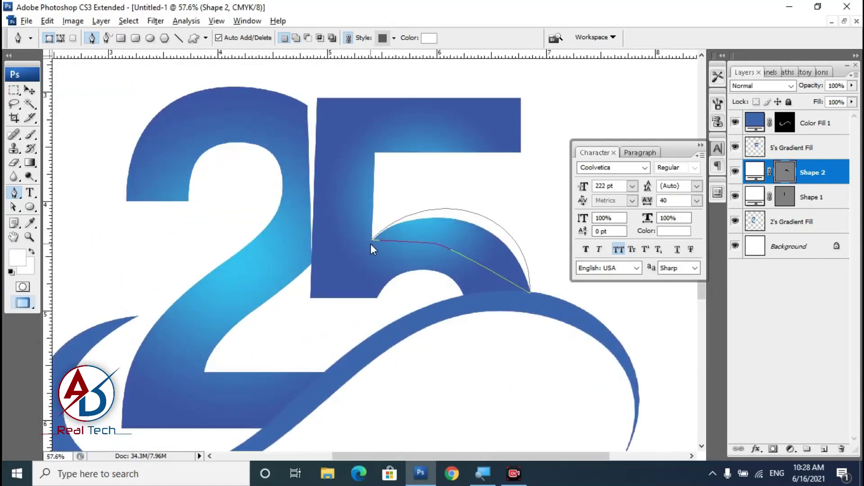
key(alt+minus)
key(Escape)
click(30, 90)
click(463, 199)
- Give Shape 2 a Drop Shadow with Angle 130, Distance 18 and Size 51
scroll(465, 220, down, 1)
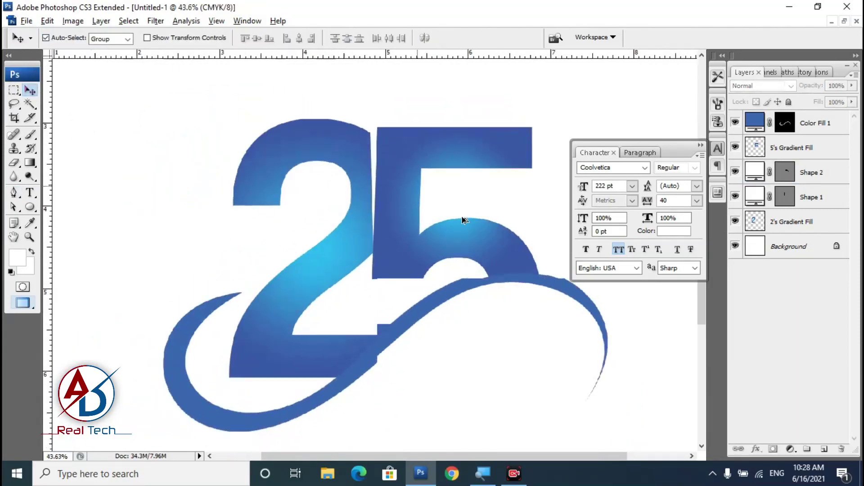
scroll(465, 219, up, 1)
scroll(536, 256, up, 1)
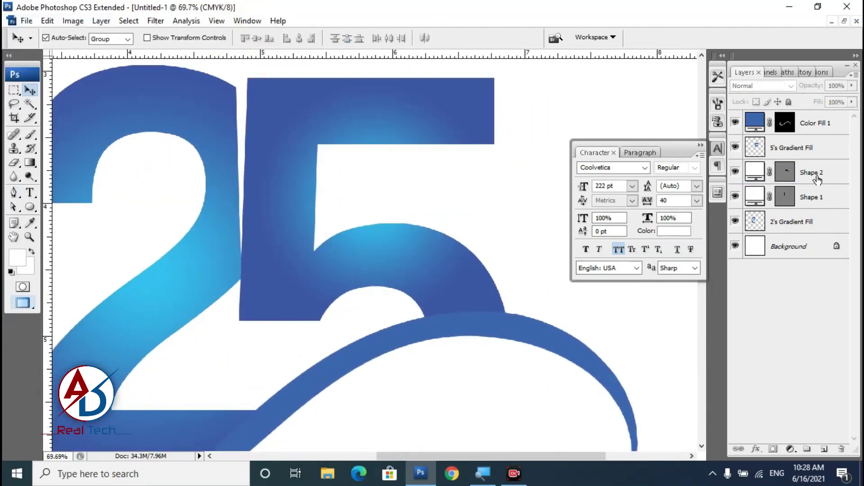
click(818, 180)
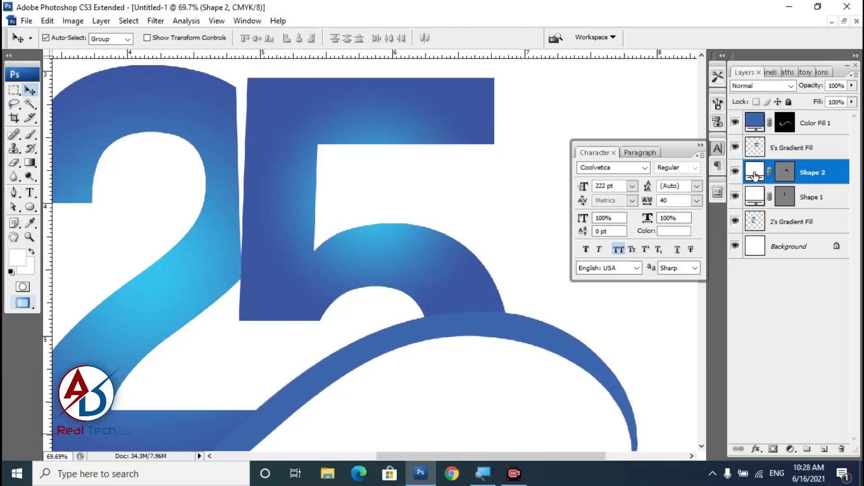
scroll(332, 210, up, 1)
click(243, 145)
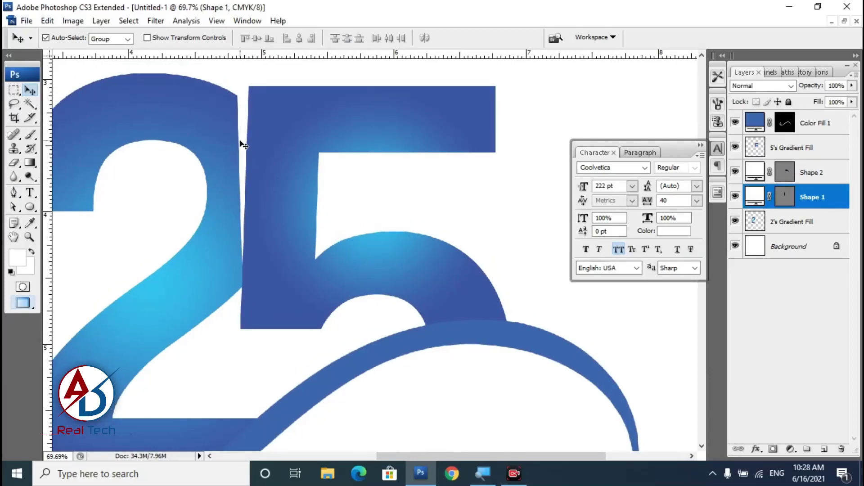
click(443, 234)
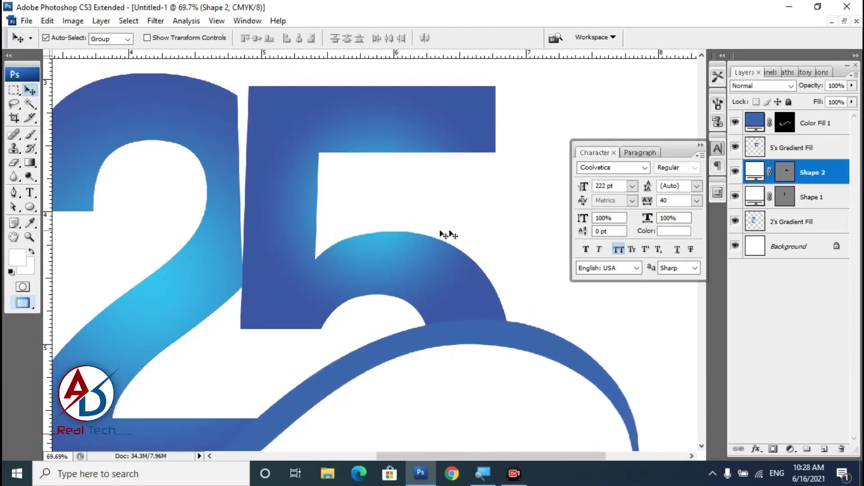
click(756, 448)
click(765, 313)
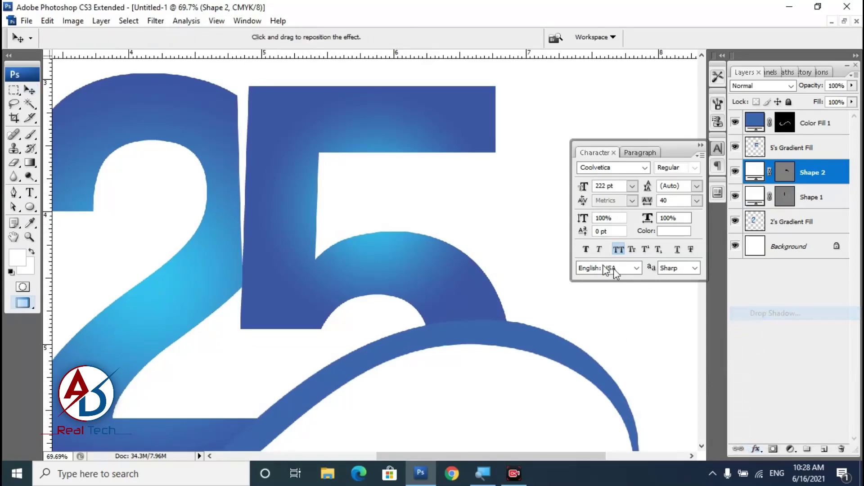
drag(450, 66, 746, 65)
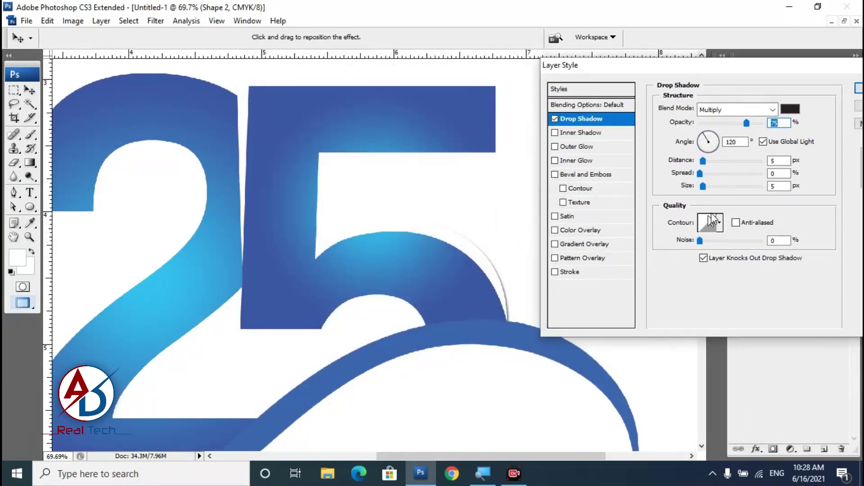
mouse_move(703, 187)
mouse_down()
mouse_move(711, 186)
mouse_move(700, 161)
mouse_move(717, 187)
mouse_up()
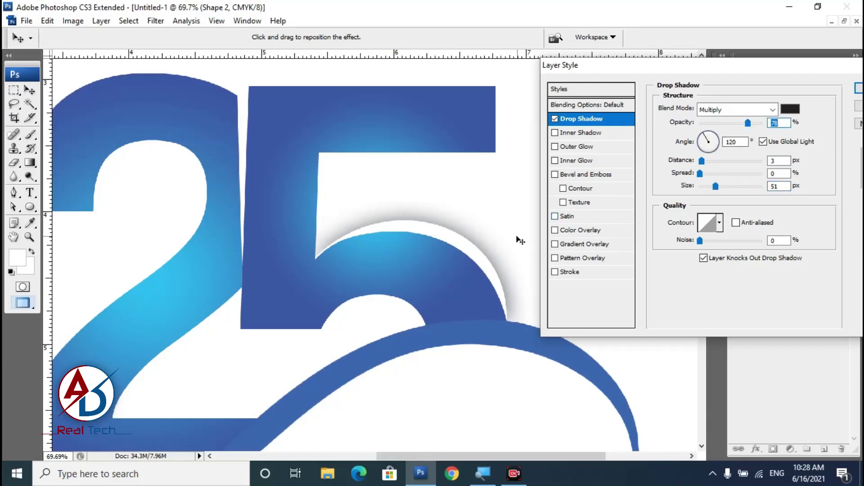
drag(496, 257, 500, 260)
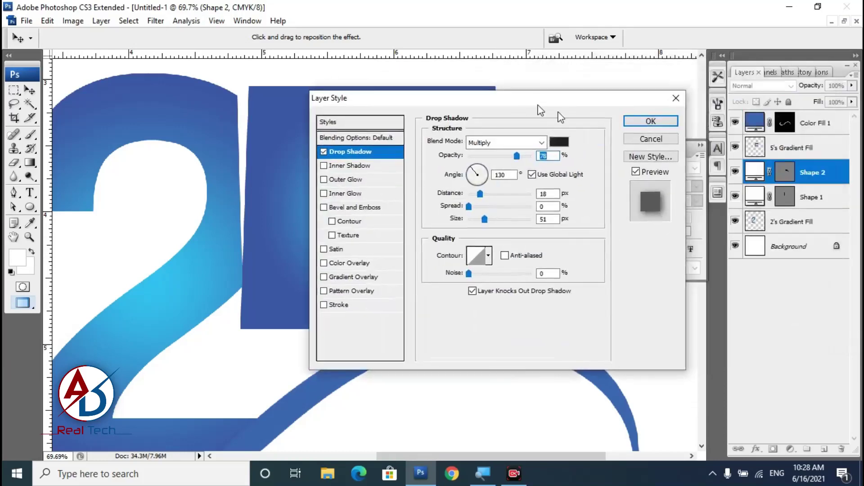
click(651, 121)
- Fit the page in view, then zoom in on the 5's curve
key(ctrl+0)
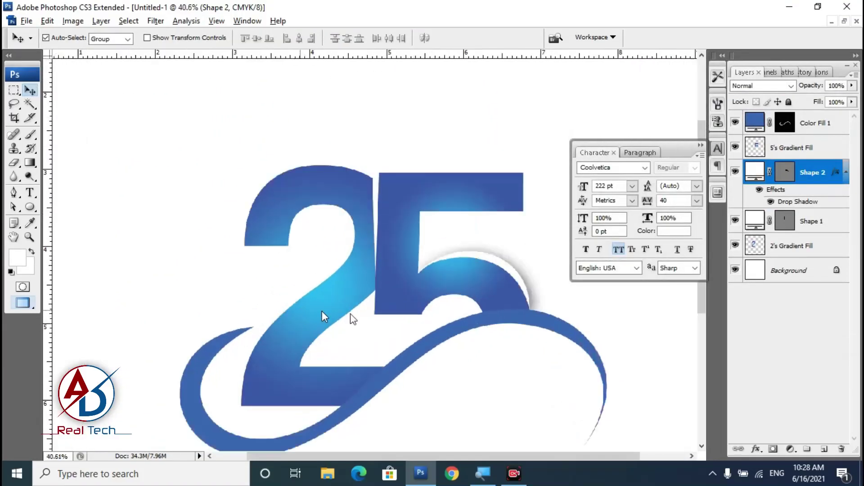
scroll(322, 312, down, 3)
scroll(351, 289, down, 2)
scroll(351, 289, down, 2)
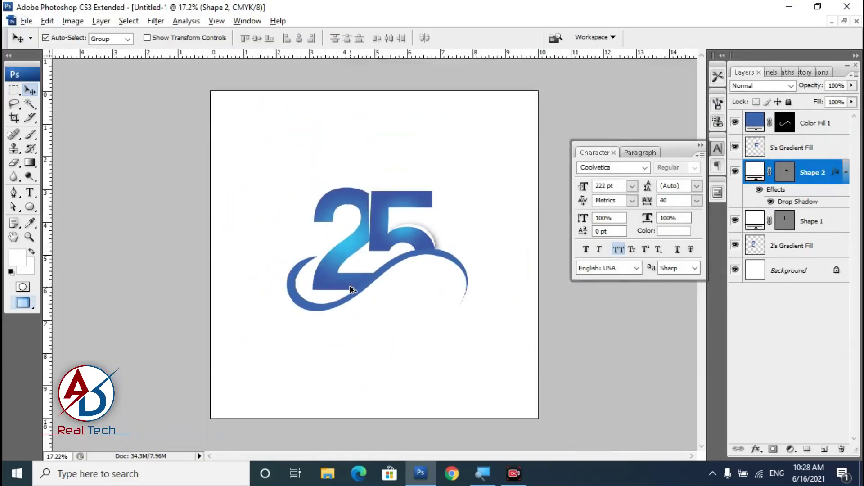
scroll(352, 289, up, 2)
scroll(351, 289, up, 2)
scroll(351, 290, up, 1)
scroll(350, 289, up, 1)
drag(350, 289, 184, 288)
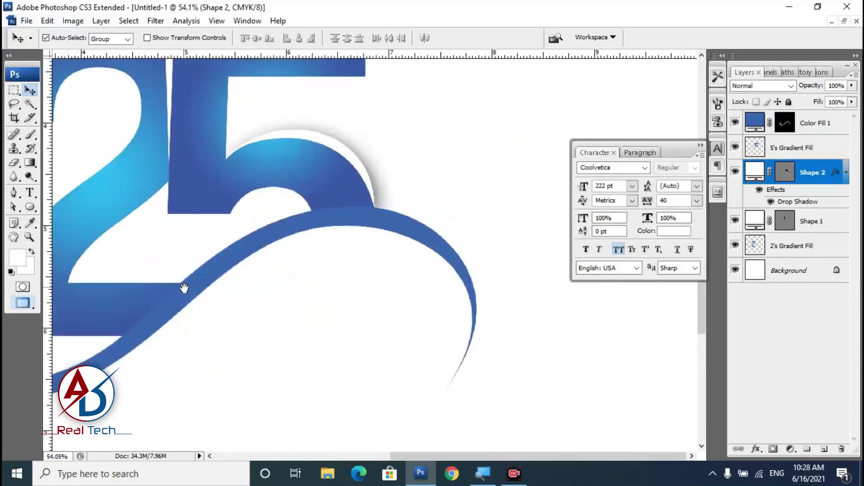
- Warp Shape 2, bending its top edge upward and raising the top-right corner
key(ctrl+t)
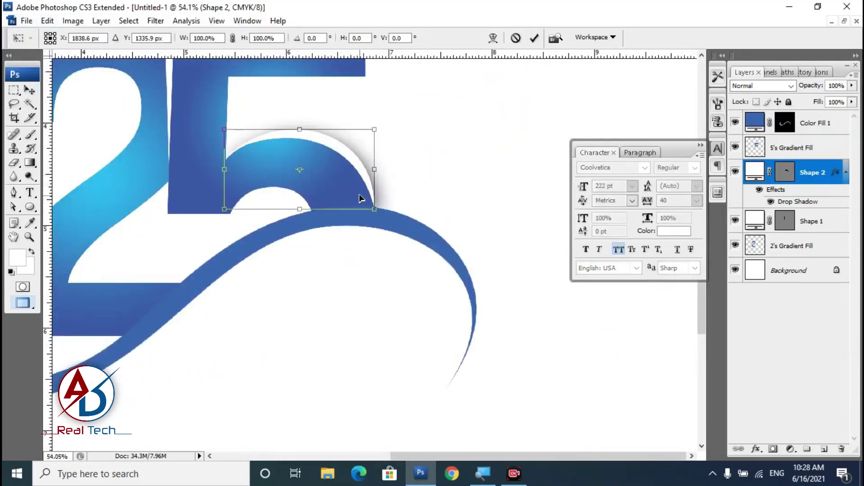
right_click(359, 193)
click(416, 288)
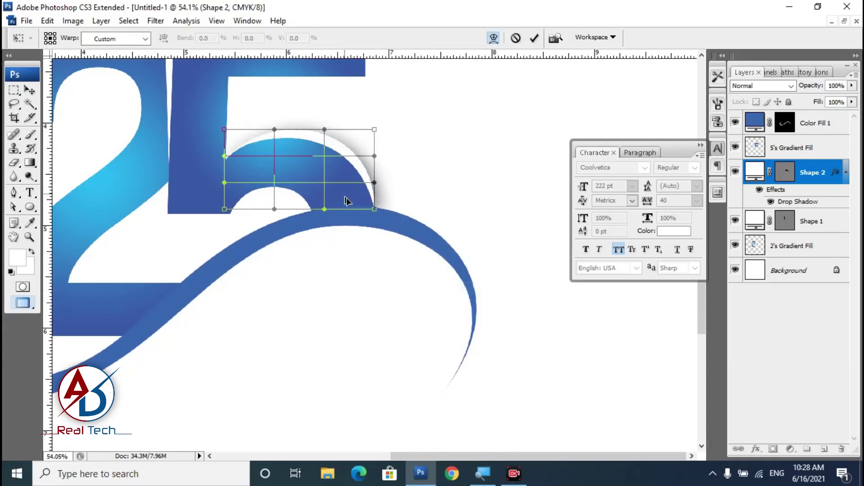
drag(374, 209, 384, 213)
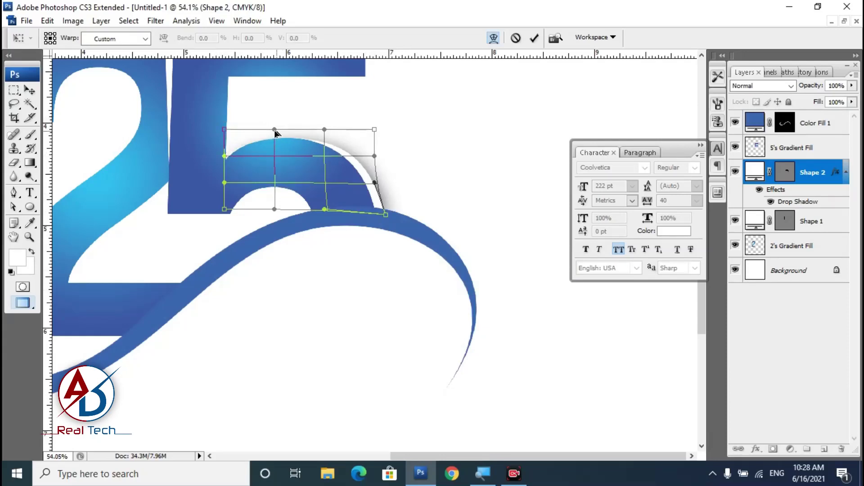
drag(275, 130, 258, 100)
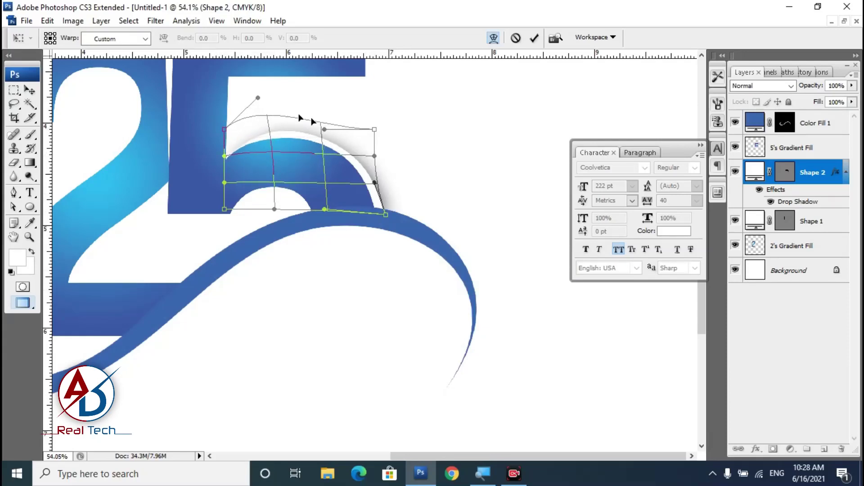
drag(321, 125, 331, 126)
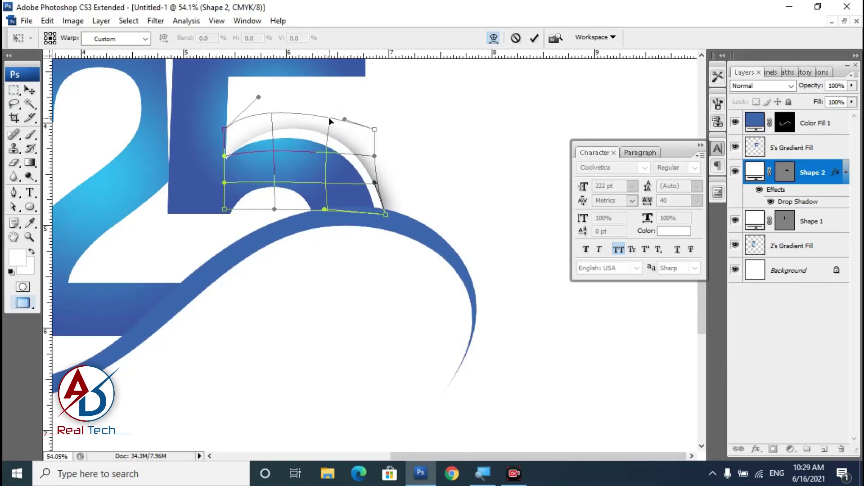
key(ctrl+z)
key(ctrl+z)
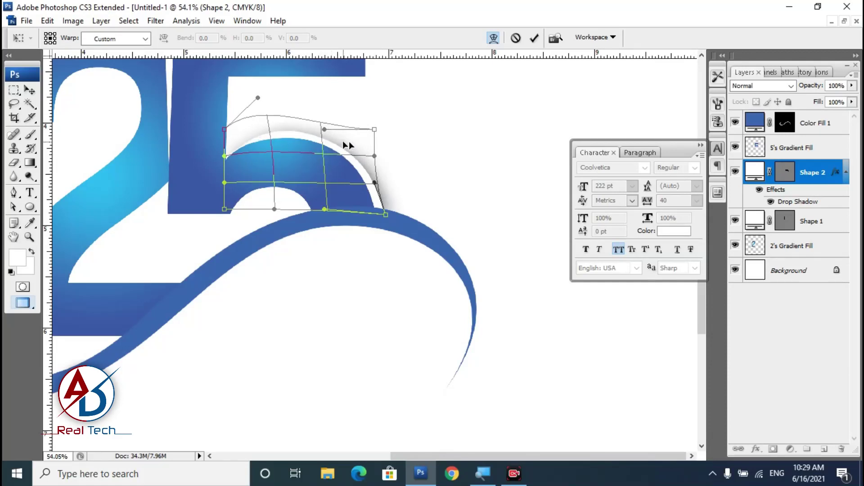
drag(374, 130, 376, 117)
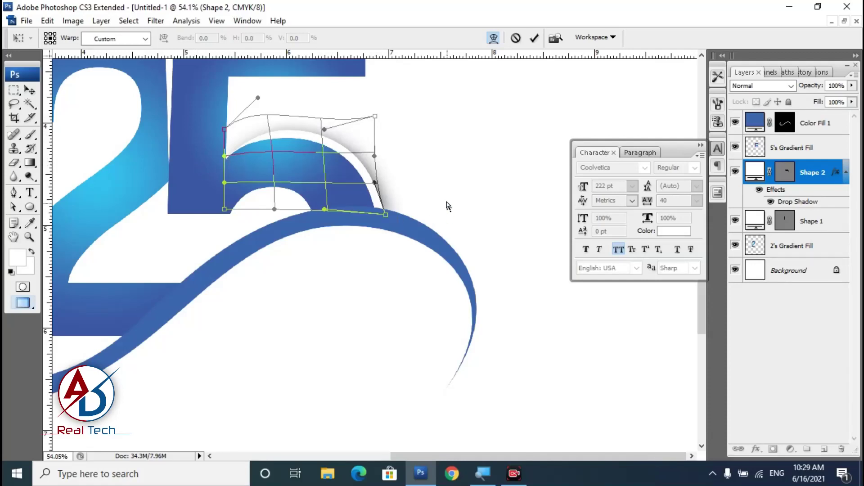
- Commit the top-edge warp on Shape 2 and reframe the view
key(Return)
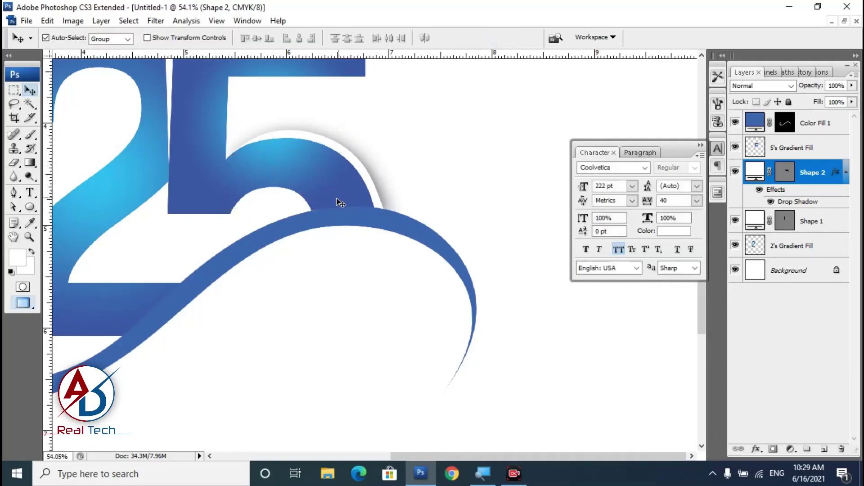
scroll(340, 198, down, 2)
scroll(344, 236, down, 2)
scroll(341, 251, up, 1)
scroll(345, 267, up, 1)
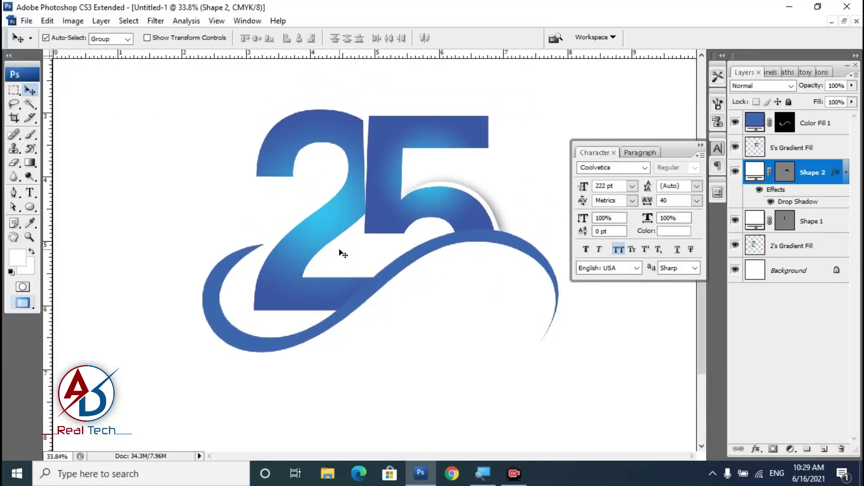
scroll(337, 253, up, 1)
scroll(380, 267, up, 1)
scroll(276, 261, up, 1)
scroll(355, 289, up, 1)
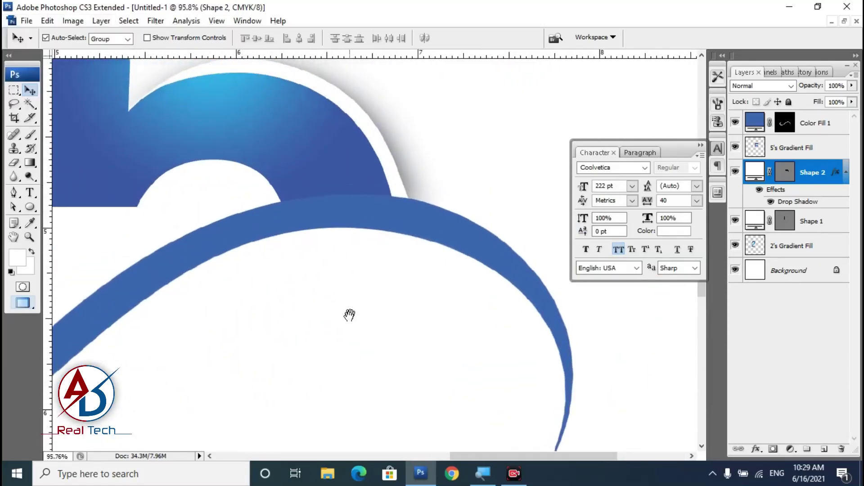
scroll(349, 315, up, 2)
- Warp Shape 2's lower right corner and edge to tuck under the swoosh, then commit
key(ctrl+t)
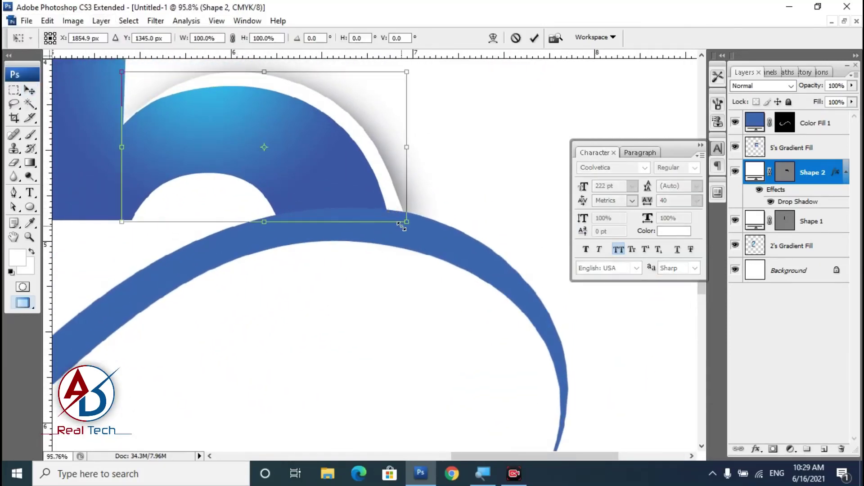
right_click(384, 195)
click(439, 286)
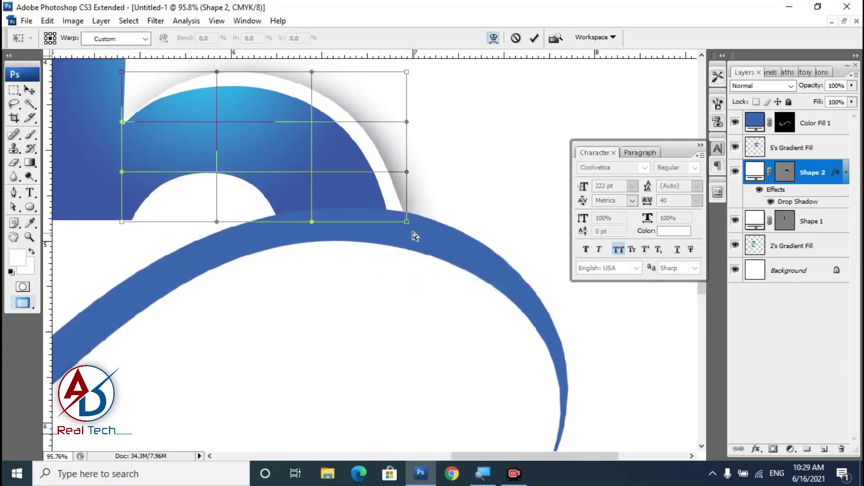
drag(405, 223, 396, 219)
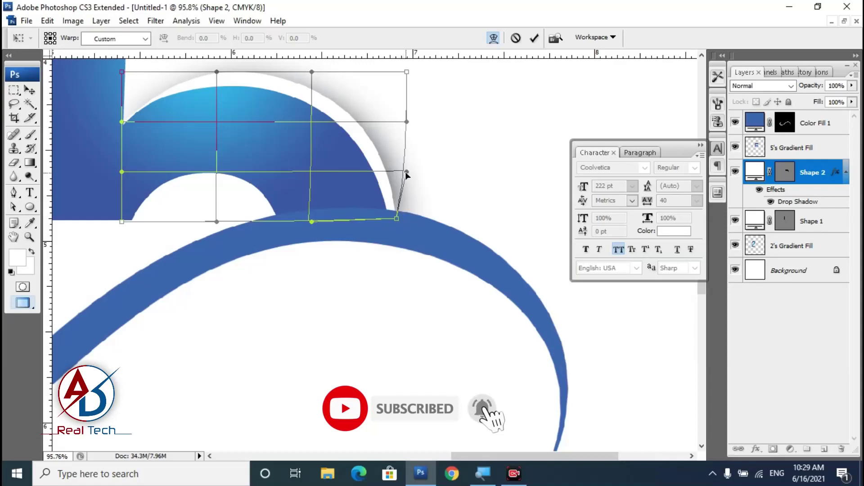
mouse_move(407, 171)
mouse_down()
mouse_move(412, 166)
mouse_move(433, 202)
mouse_move(400, 234)
mouse_up()
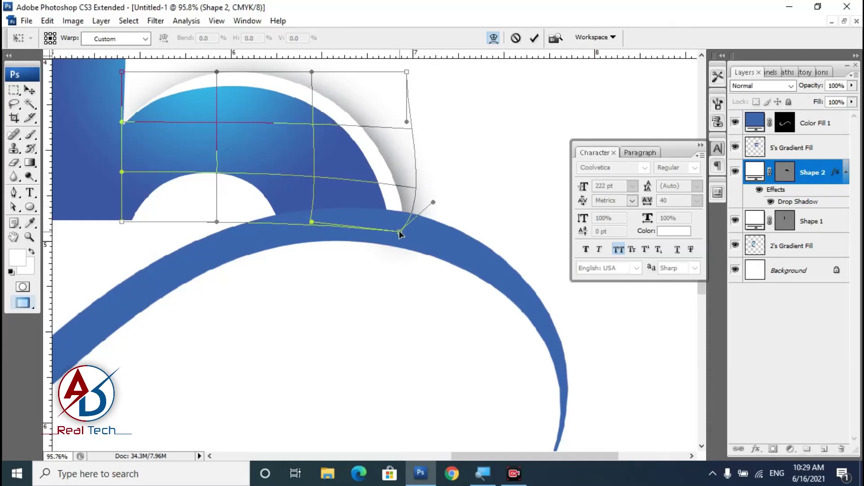
key(Return)
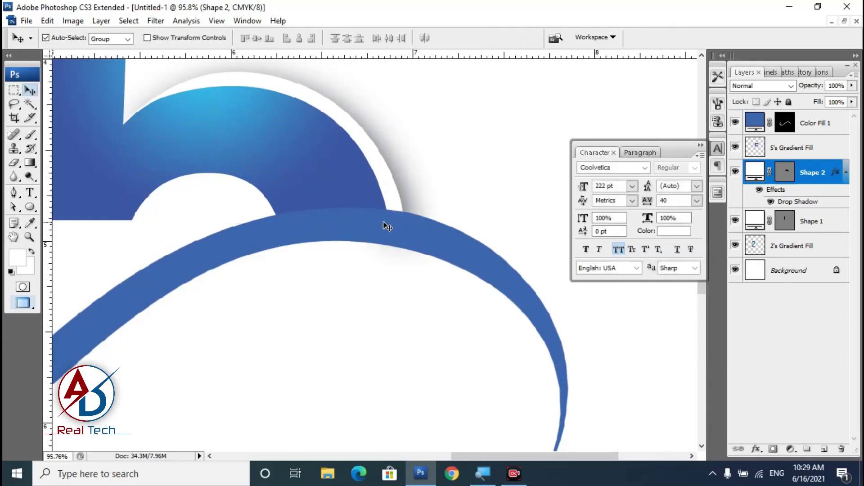
- Zoom out to view the whole 25 artwork
key(ctrl+0)
scroll(377, 326, up, 1)
scroll(373, 355, up, 1)
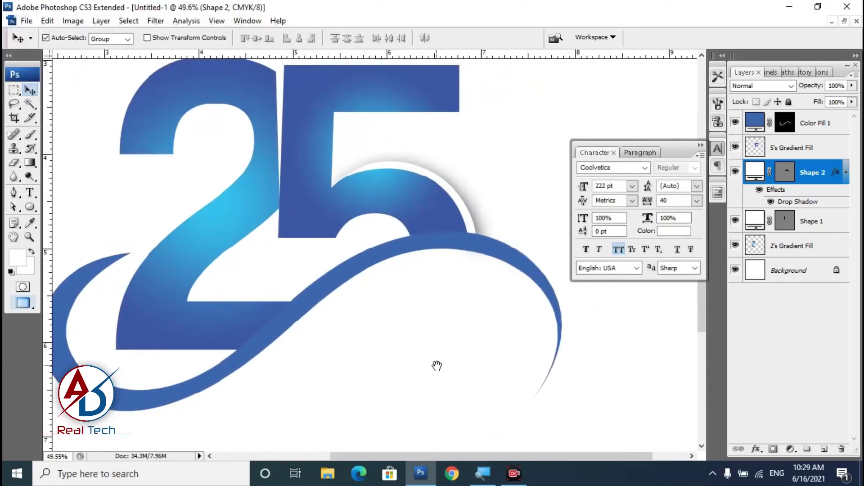
key(ctrl+0)
scroll(419, 369, up, 1)
scroll(531, 260, down, 2)
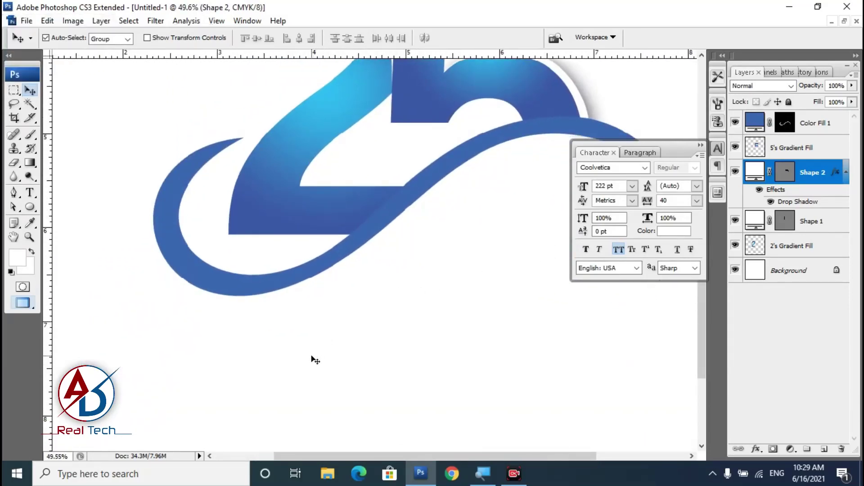
scroll(365, 354, up, 1)
scroll(354, 305, up, 1)
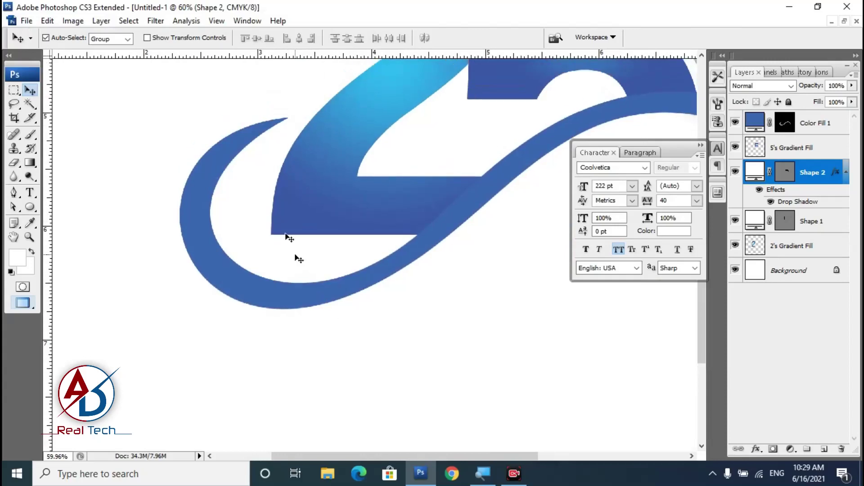
click(13, 193)
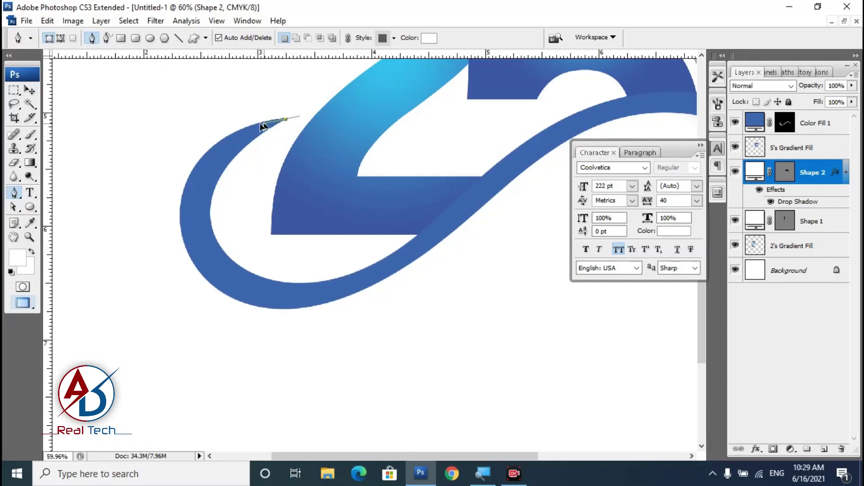
drag(263, 127, 132, 196)
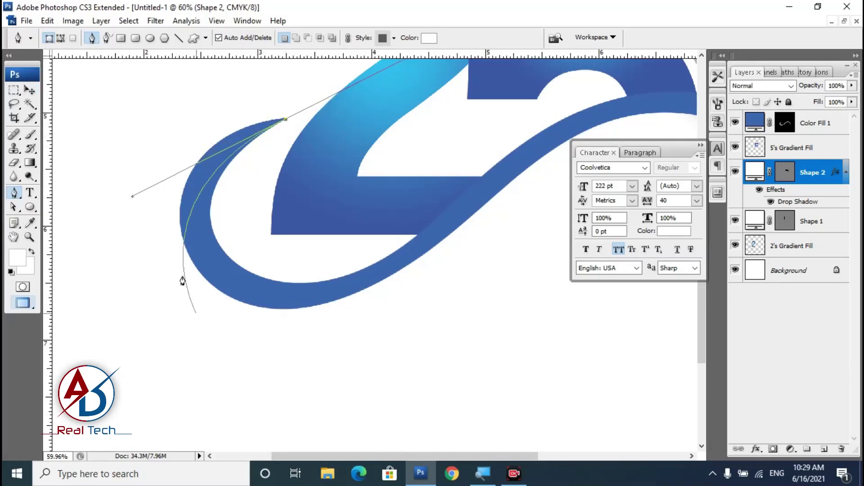
key(Return)
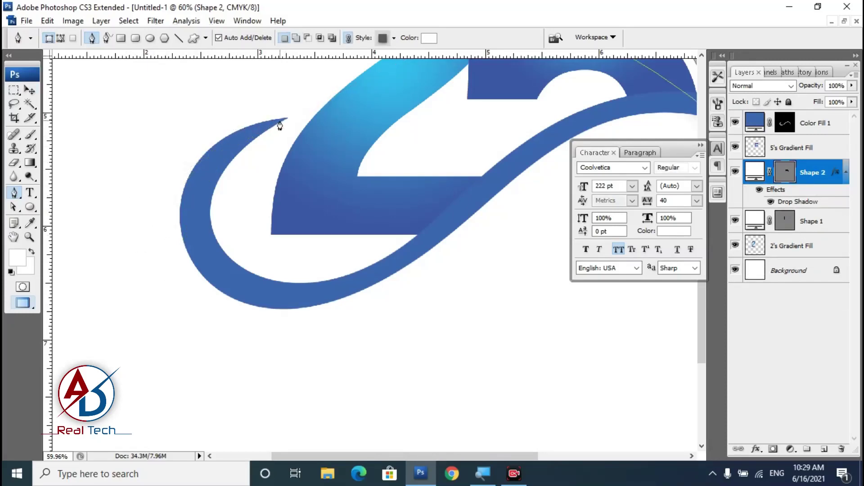
drag(283, 119, 116, 132)
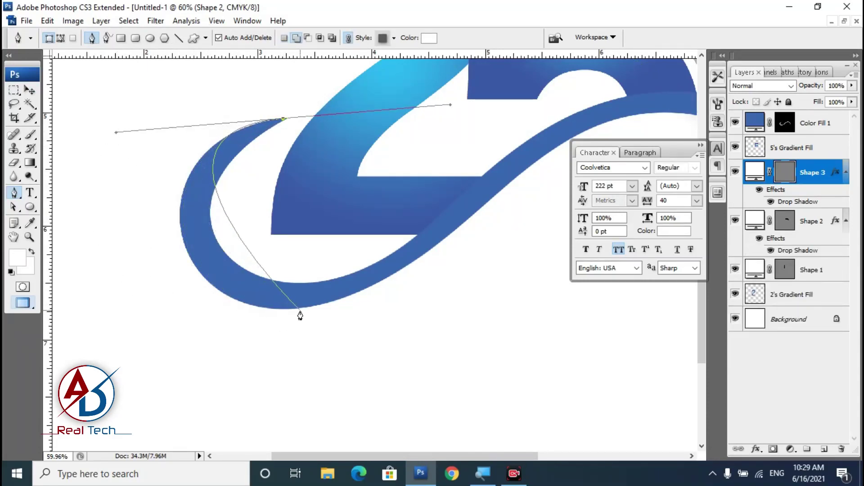
mouse_move(302, 309)
mouse_down()
mouse_move(470, 248)
mouse_move(485, 268)
mouse_up()
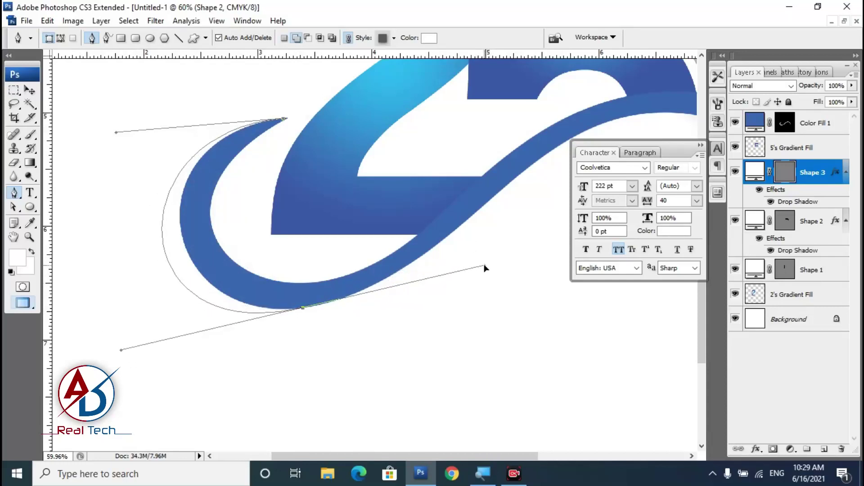
key(ctrl+z)
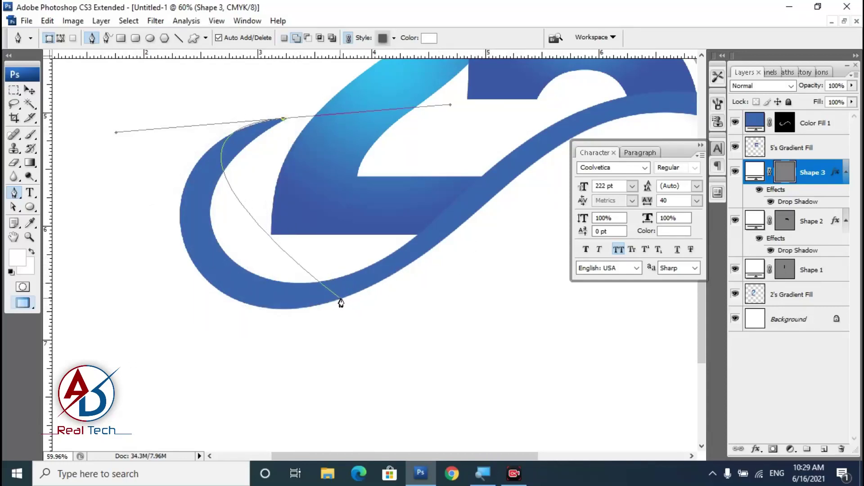
key(ctrl+alt+z)
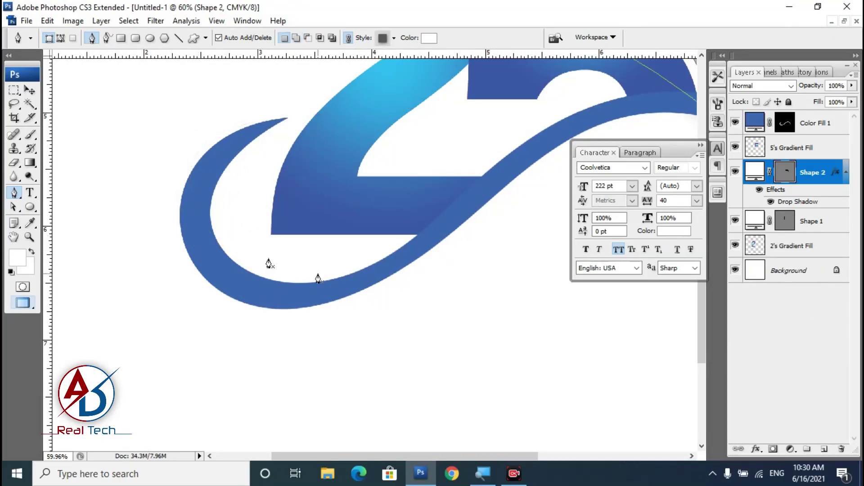
click(29, 90)
scroll(381, 311, down, 2)
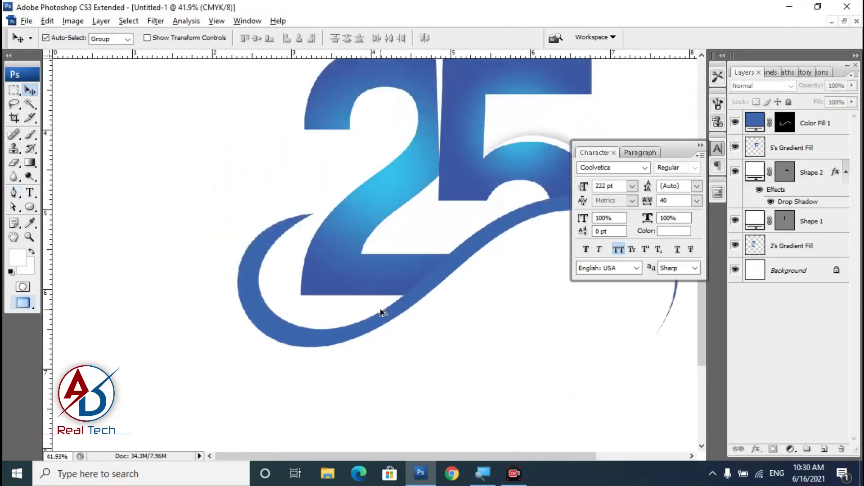
click(14, 193)
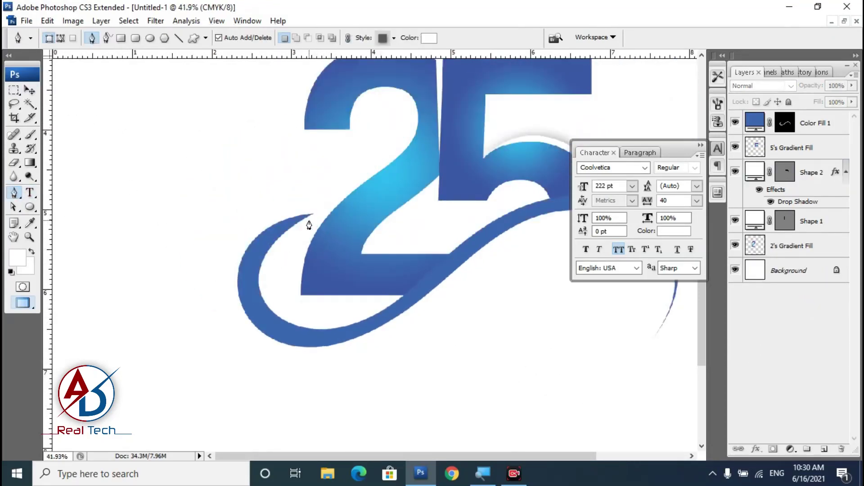
scroll(307, 240, up, 2)
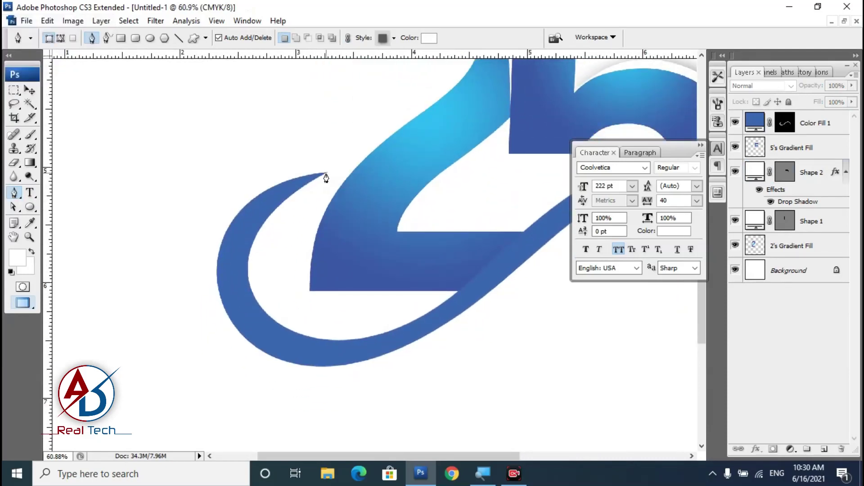
drag(326, 174, 147, 155)
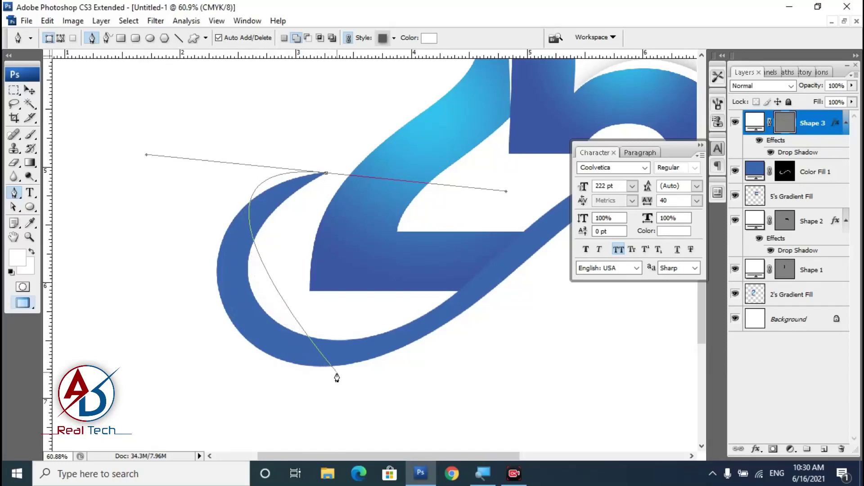
drag(337, 373, 528, 334)
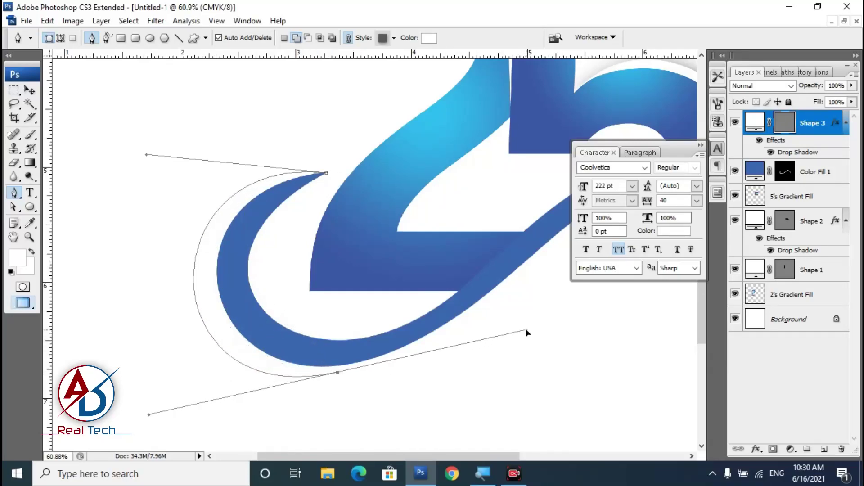
key(ctrl+alt+z)
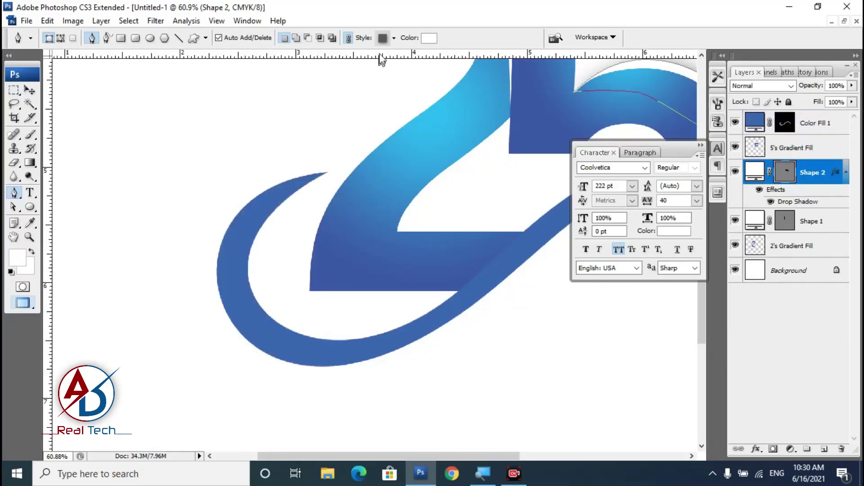
- Set the Pen's layer style to none and try a crescent path, undoing the failed attempt
click(394, 39)
click(325, 67)
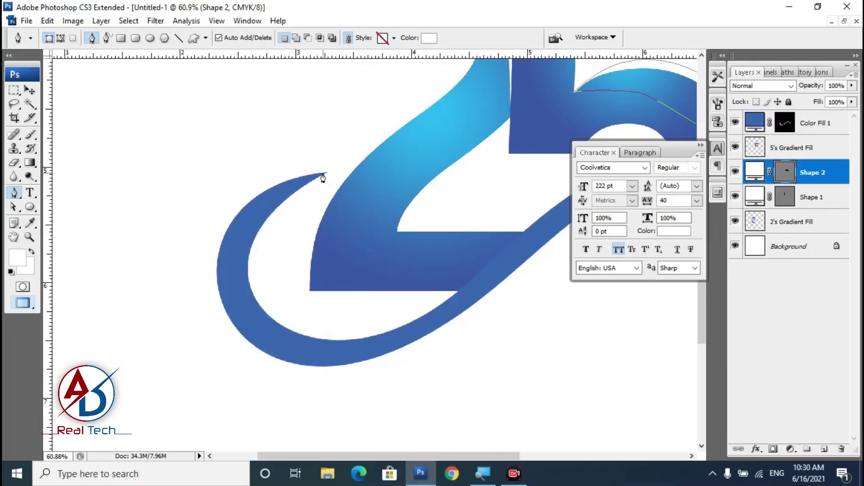
drag(325, 173, 155, 211)
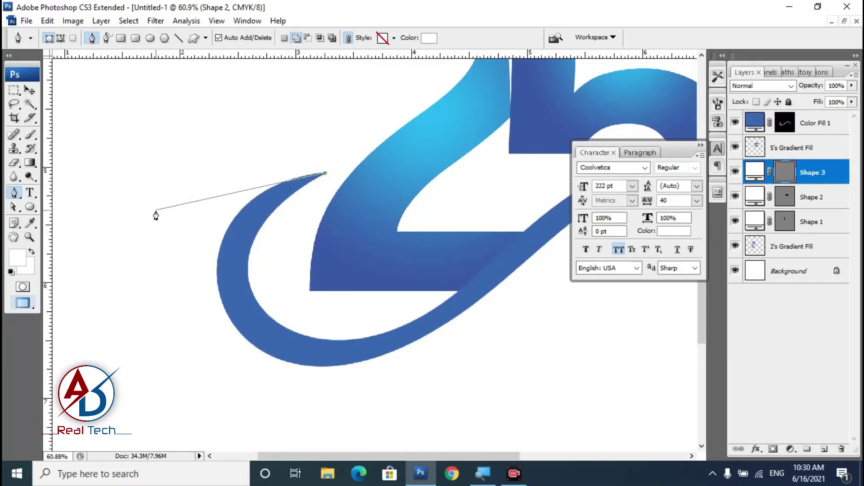
key(ctrl+z)
drag(324, 173, 86, 163)
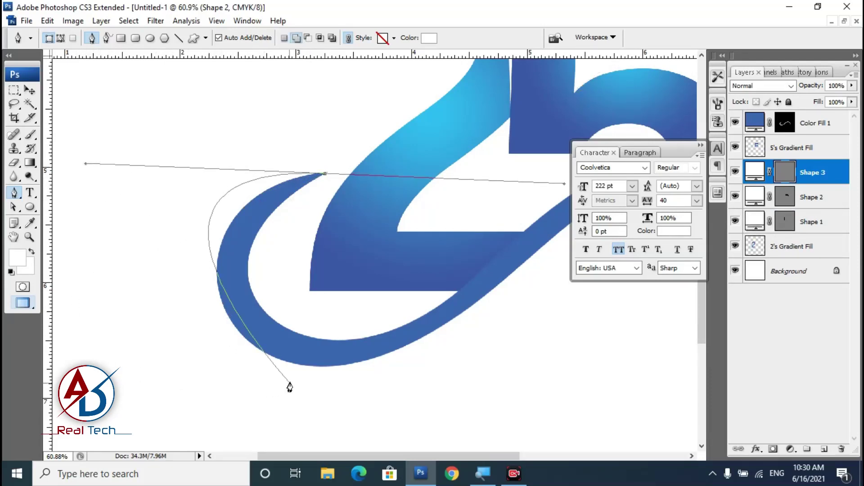
mouse_move(334, 365)
mouse_down()
mouse_move(463, 331)
mouse_move(476, 295)
mouse_up()
key(ctrl+z)
drag(346, 381, 475, 268)
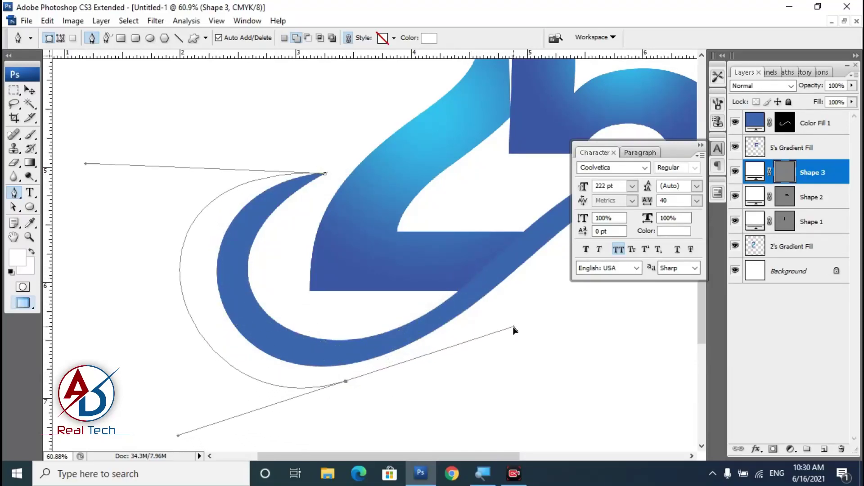
mouse_move(474, 265)
mouse_down()
mouse_move(431, 280)
mouse_move(432, 309)
mouse_up()
key(ctrl+alt+z)
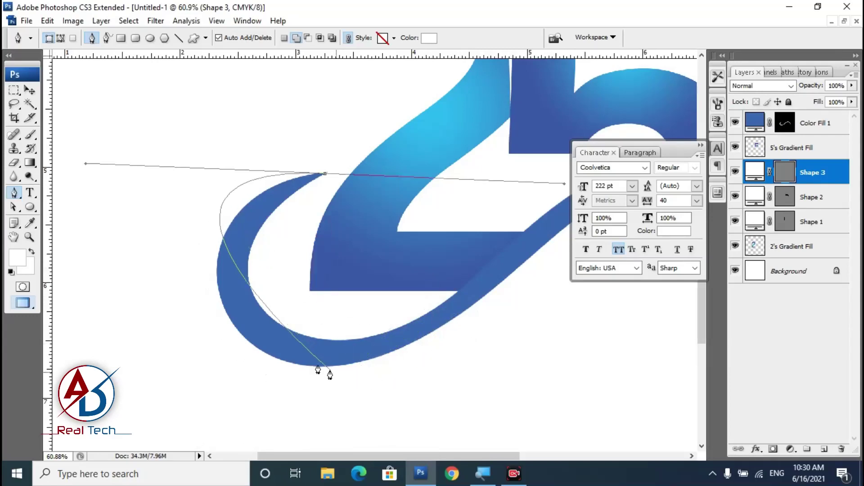
key(ctrl+alt+z)
key(ctrl+alt+z)
scroll(218, 324, down, 3)
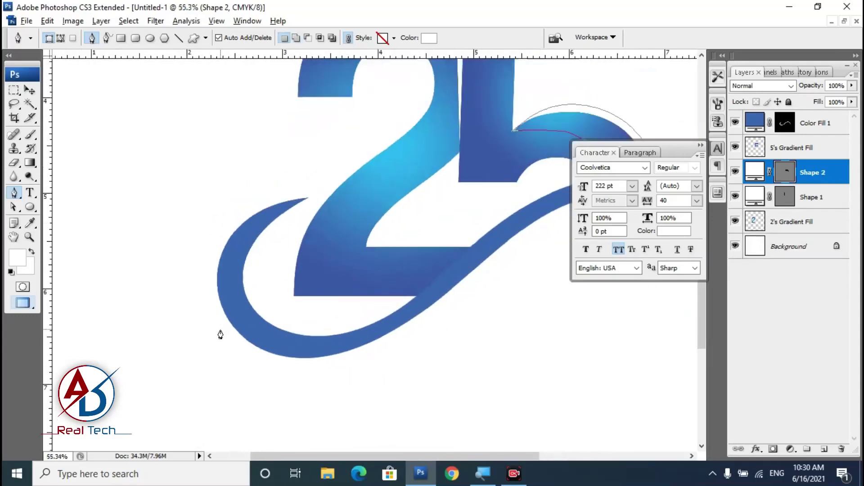
scroll(321, 300, up, 2)
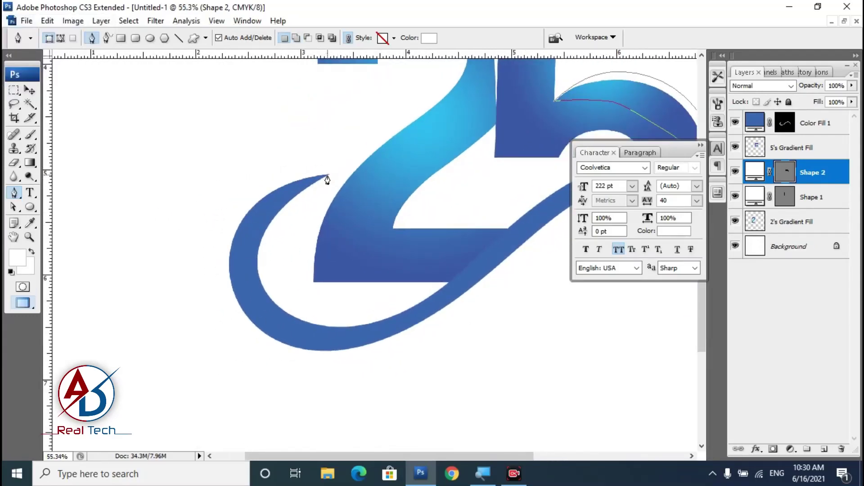
- Draw the crescent's outer curve from the swoosh's left tip around its bottom edge
drag(327, 175, 194, 177)
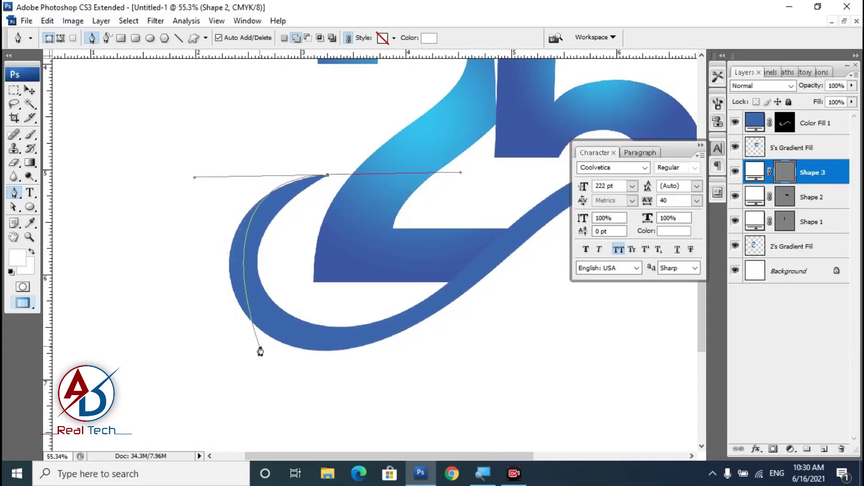
mouse_move(276, 351)
mouse_down()
mouse_move(369, 392)
mouse_move(375, 381)
mouse_up()
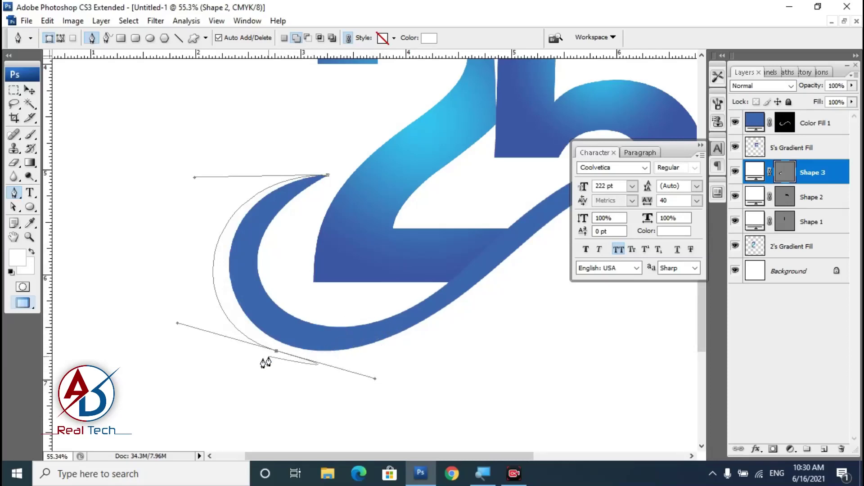
key(ctrl+z)
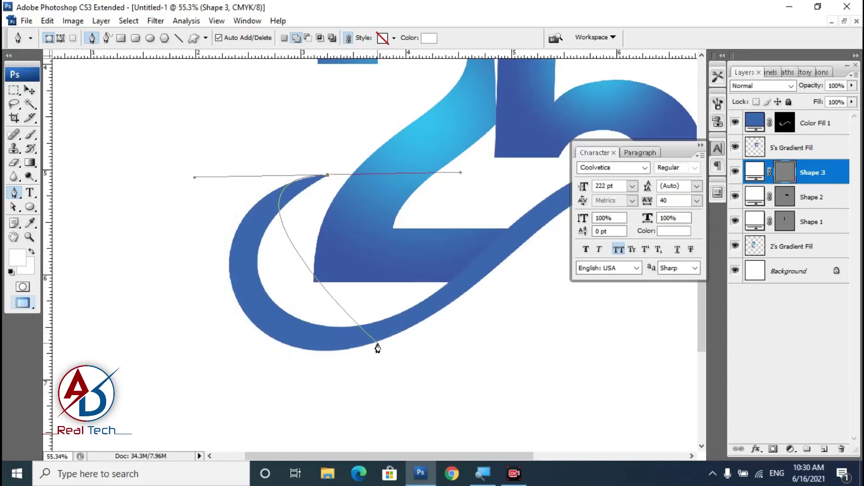
drag(379, 343, 563, 290)
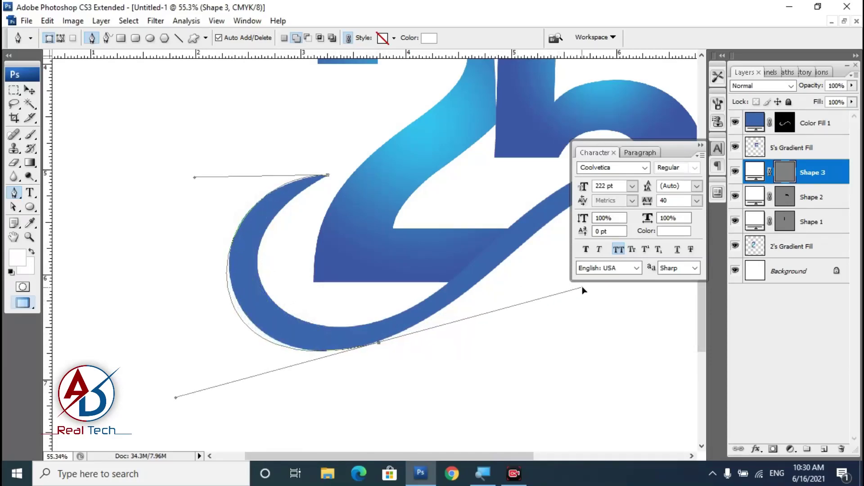
mouse_move(562, 291)
mouse_down()
mouse_move(622, 269)
mouse_move(615, 252)
mouse_up()
drag(195, 177, 163, 163)
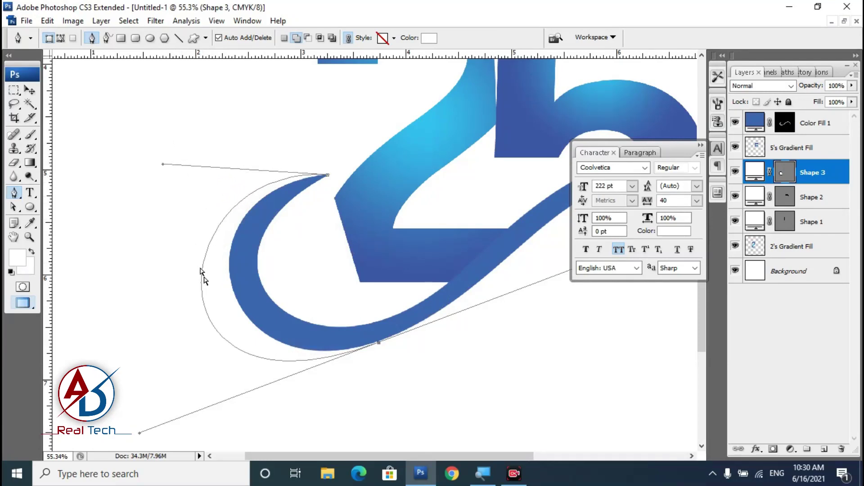
drag(140, 433, 174, 414)
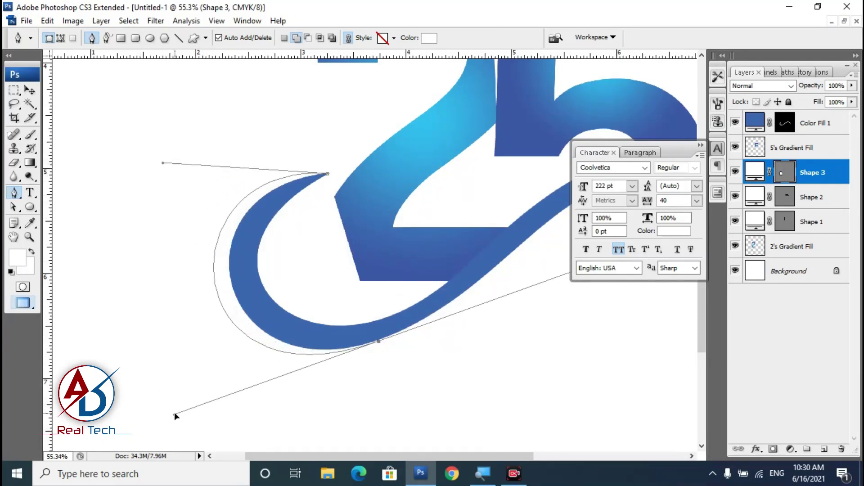
- Close the crescent along the swoosh's inner edge and switch to the Move tool
click(483, 306)
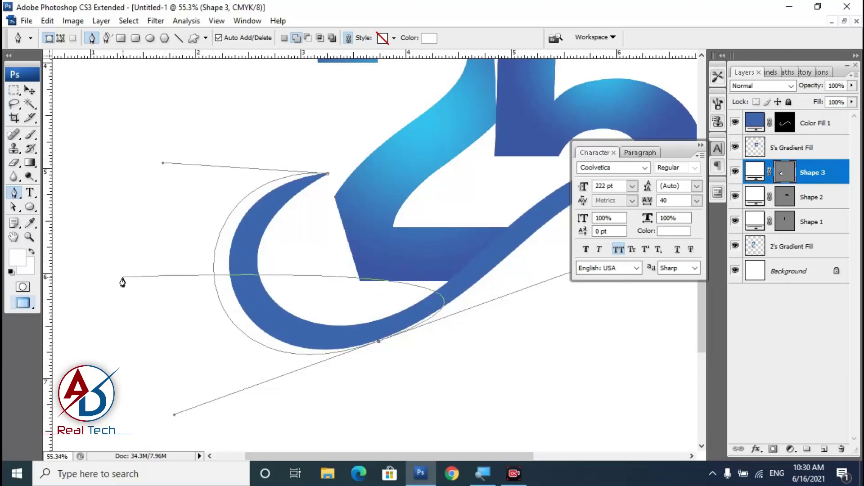
click(379, 342)
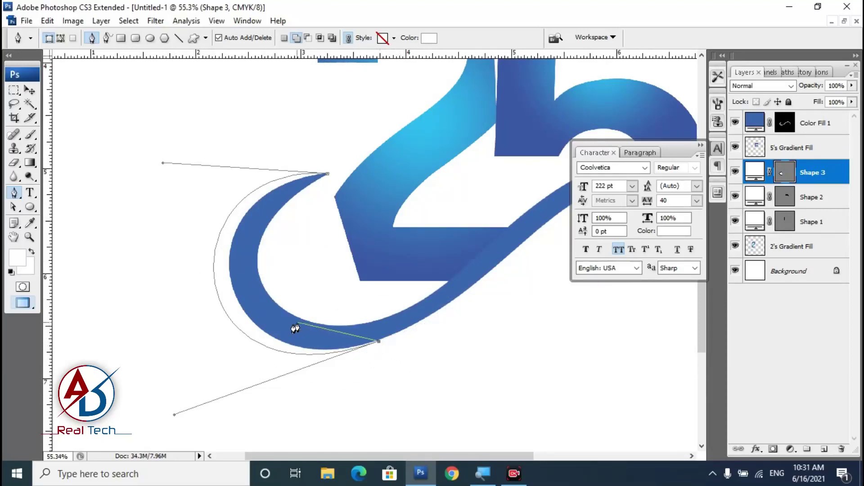
click(285, 329)
drag(242, 256, 246, 232)
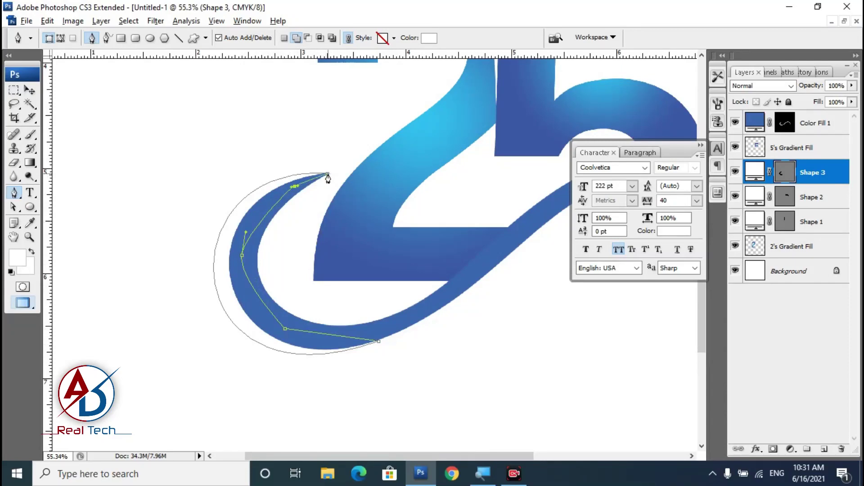
drag(337, 332, 325, 293)
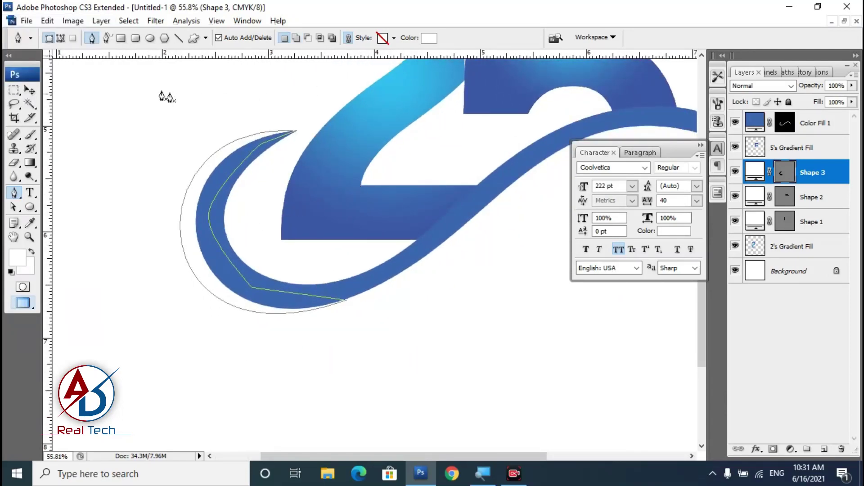
click(30, 90)
click(155, 287)
scroll(288, 315, down, 1)
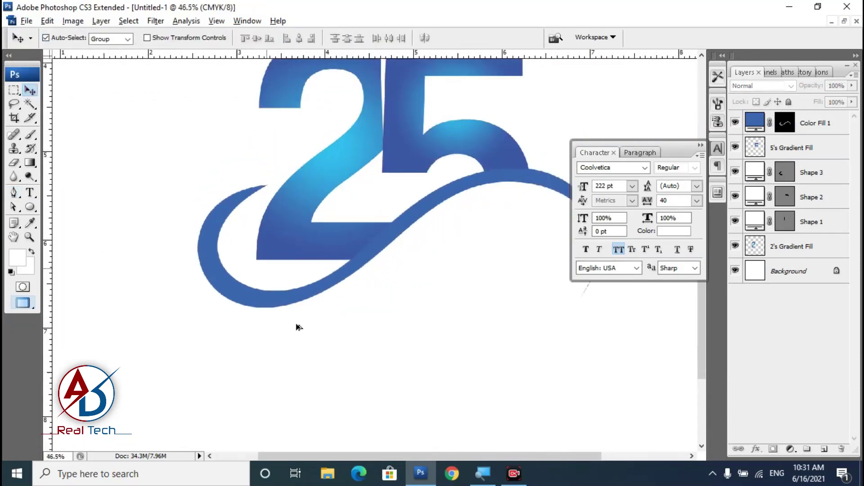
scroll(300, 328, up, 1)
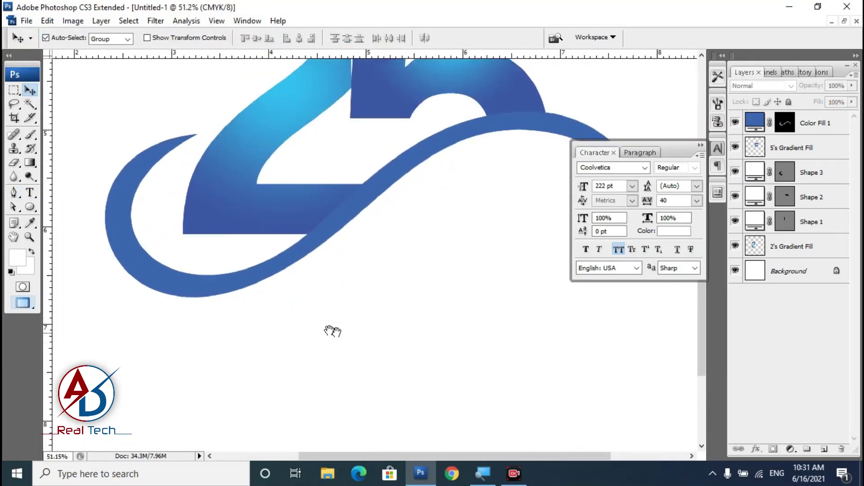
click(152, 291)
scroll(207, 292, down, 1)
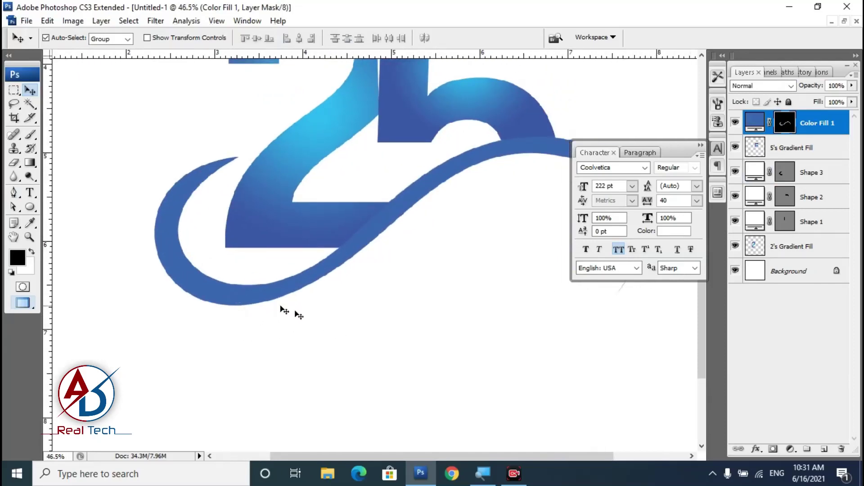
click(760, 449)
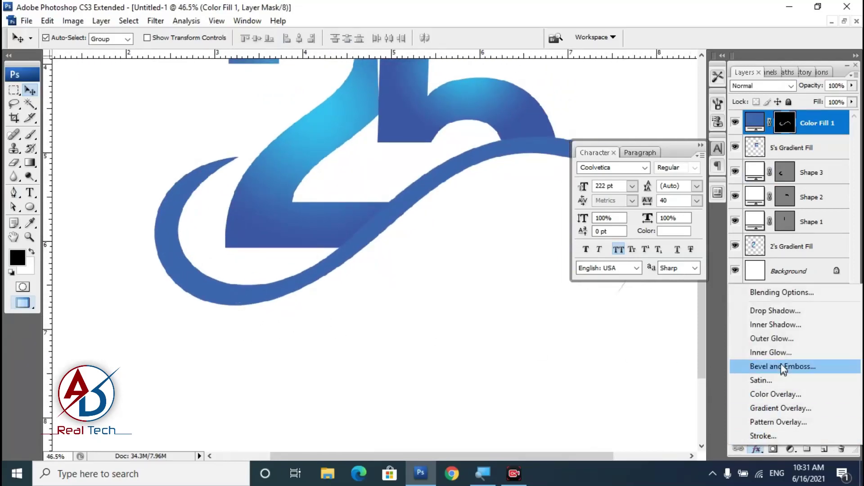
click(772, 309)
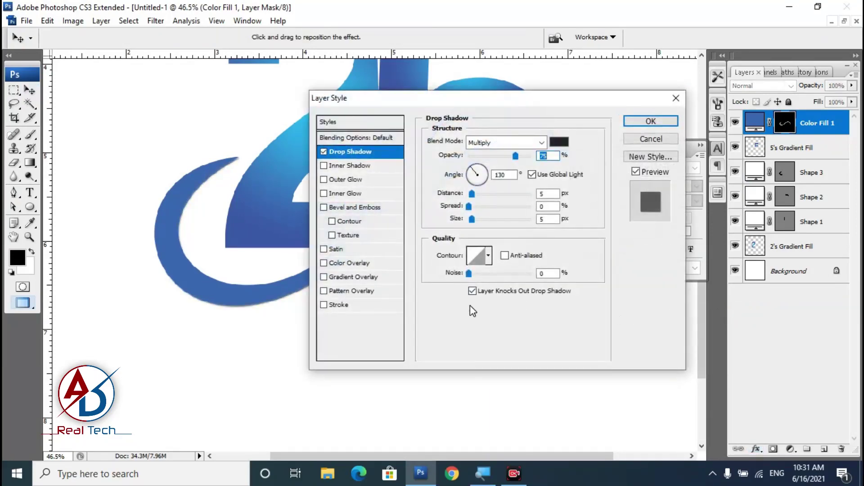
key(Return)
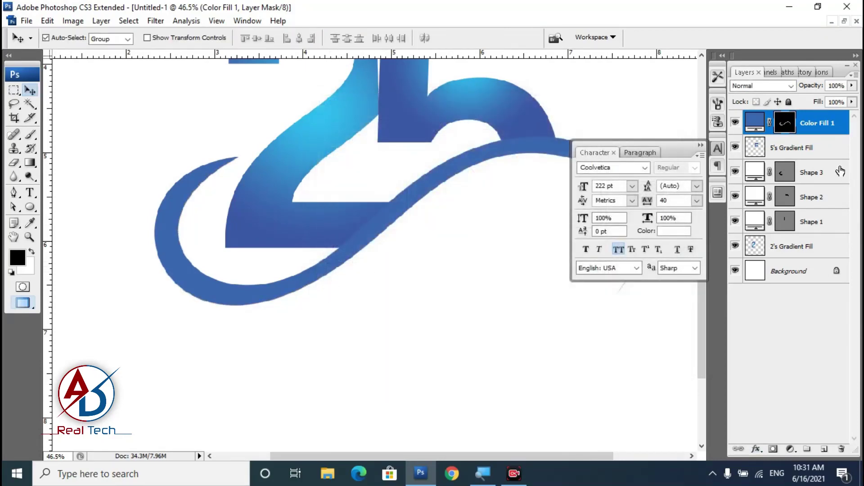
- Select the Shape 3 crescent layer and add a Drop Shadow effect
click(312, 242)
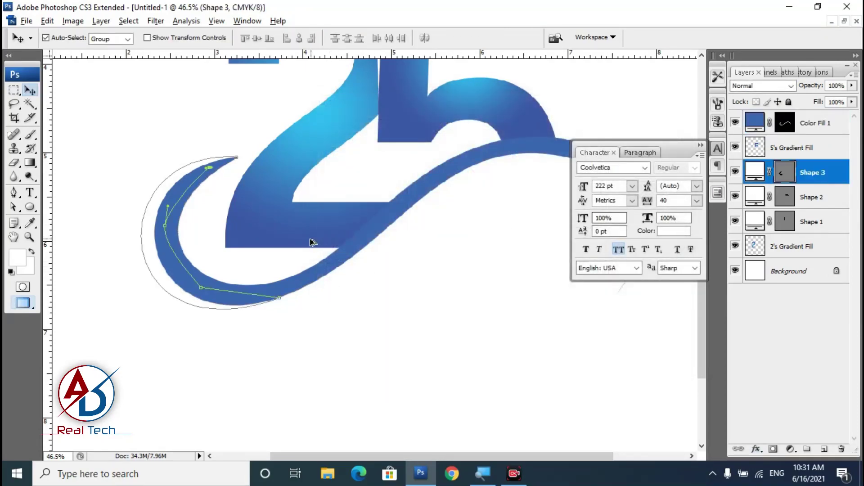
click(330, 348)
click(848, 178)
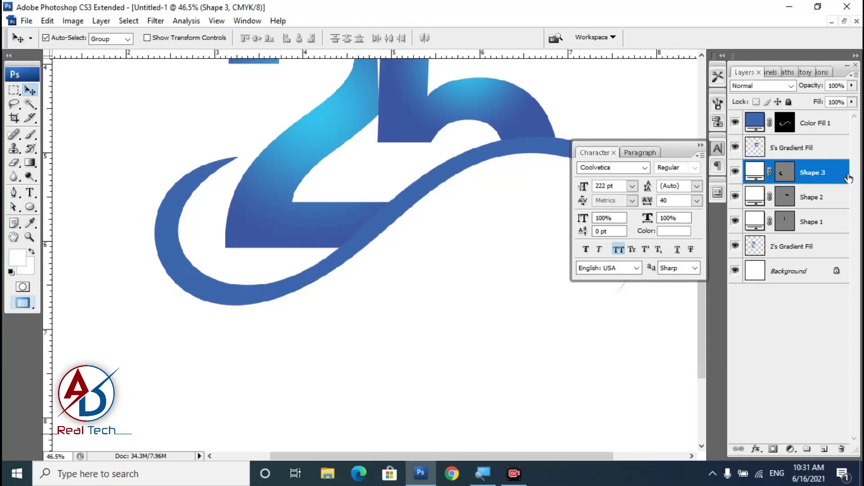
click(757, 449)
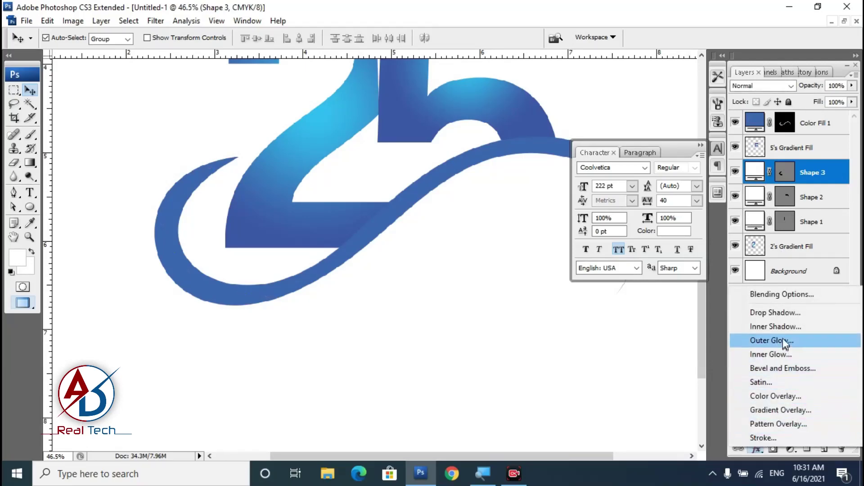
click(783, 314)
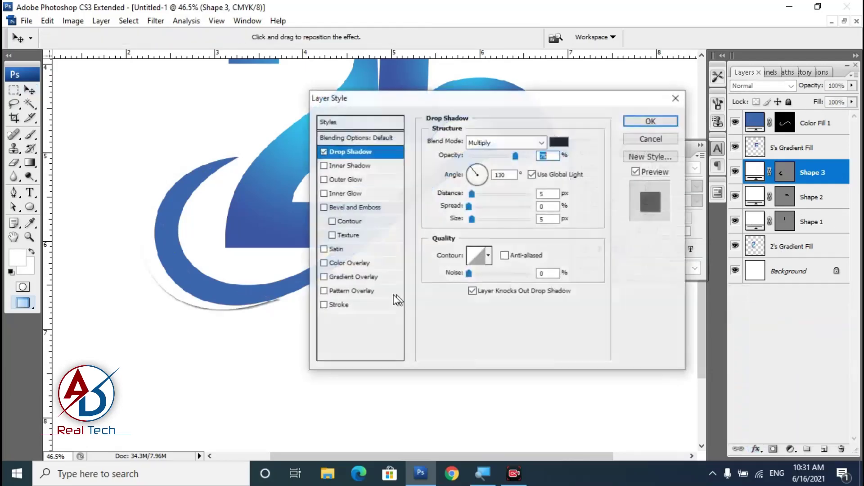
- Set the shadow to Opacity 36%, Angle 58°, Distance 26 px and Size 38 px
click(487, 220)
drag(488, 220, 481, 224)
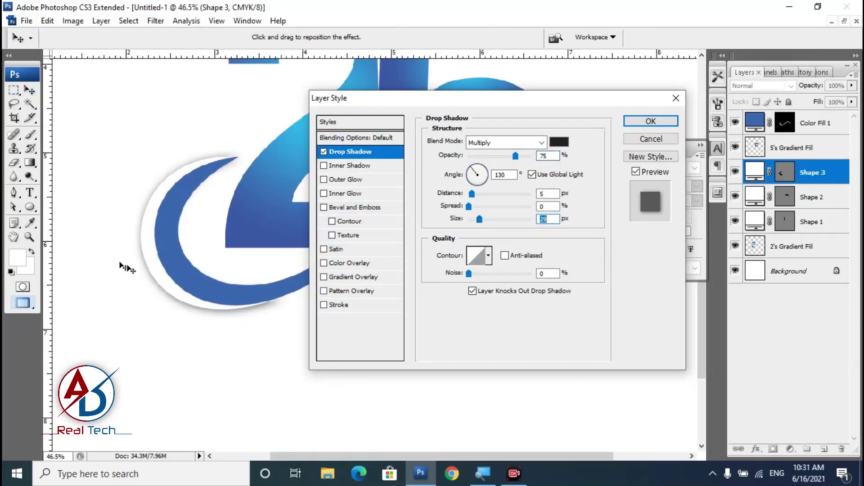
drag(149, 275, 140, 275)
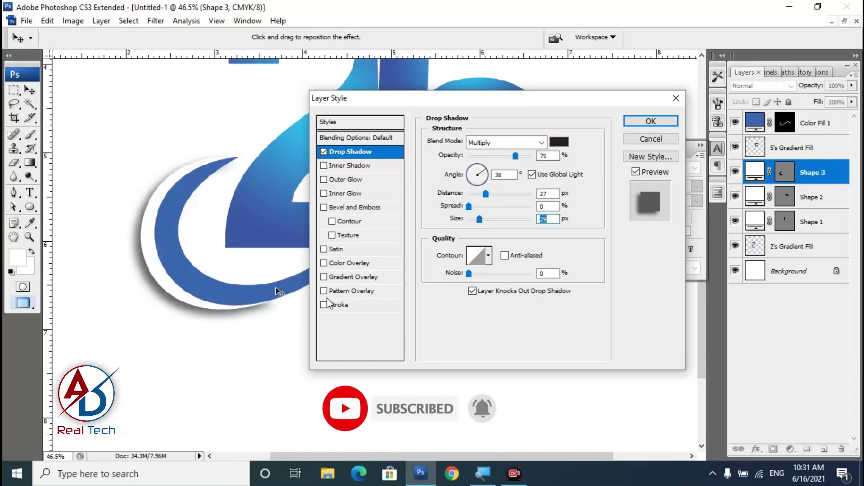
drag(485, 195, 469, 193)
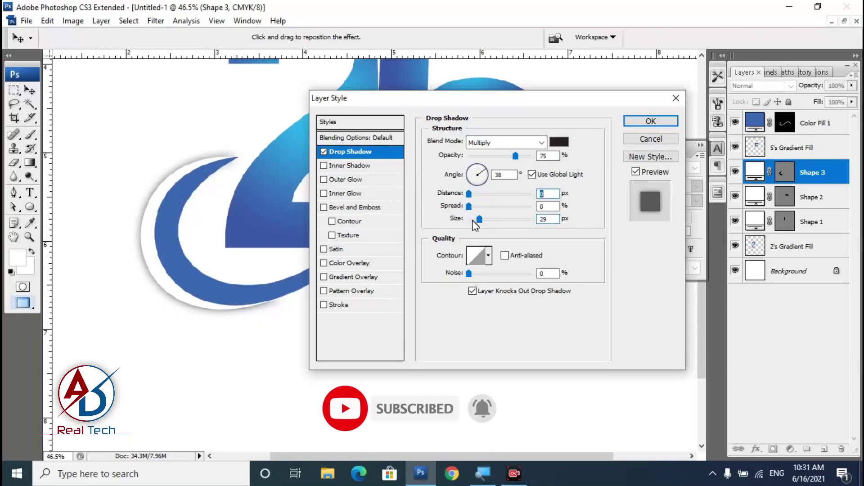
drag(270, 290, 237, 306)
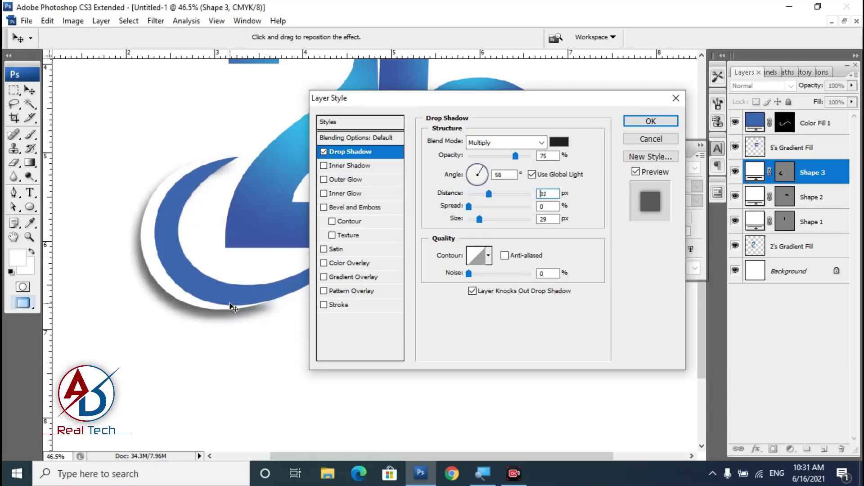
drag(515, 155, 490, 155)
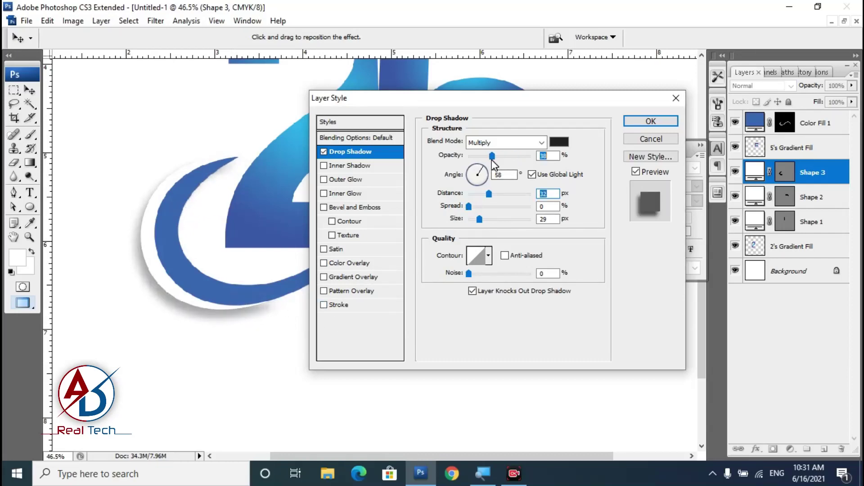
mouse_move(486, 197)
mouse_down()
mouse_move(474, 219)
mouse_move(482, 222)
mouse_up()
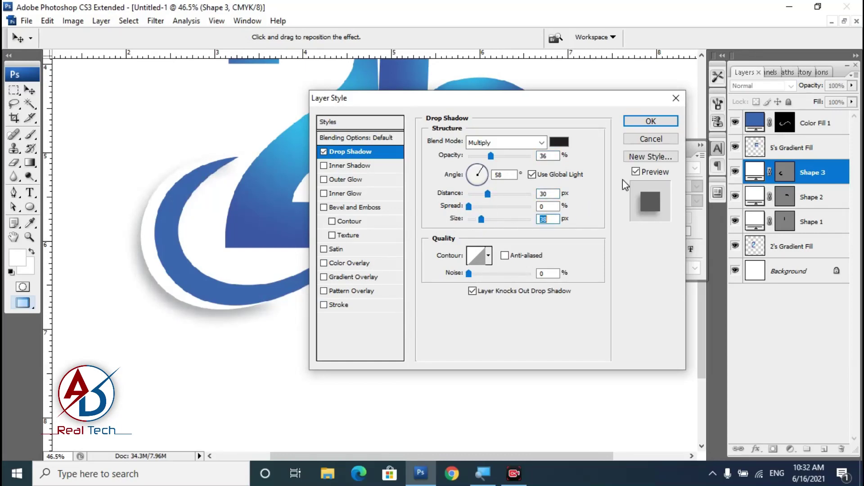
drag(488, 196, 486, 197)
- Accept the previous drop shadow settings and zoom out to view the whole logo
click(650, 121)
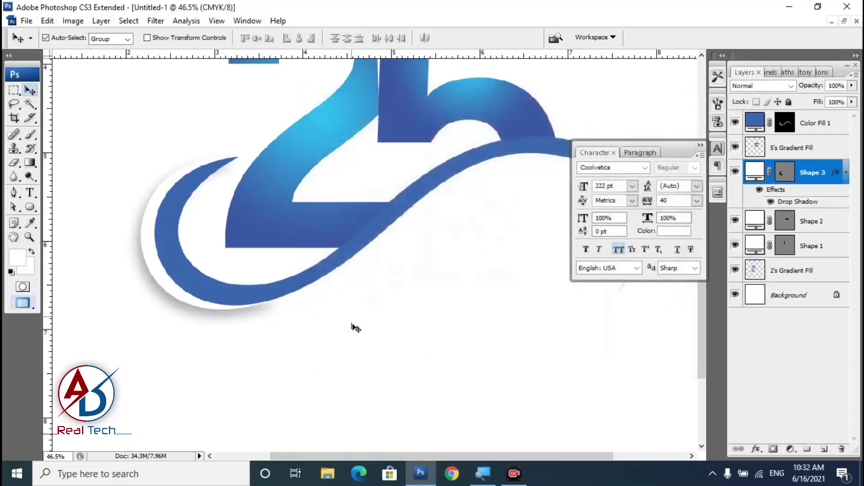
key(ctrl+minus)
key(ctrl+minus)
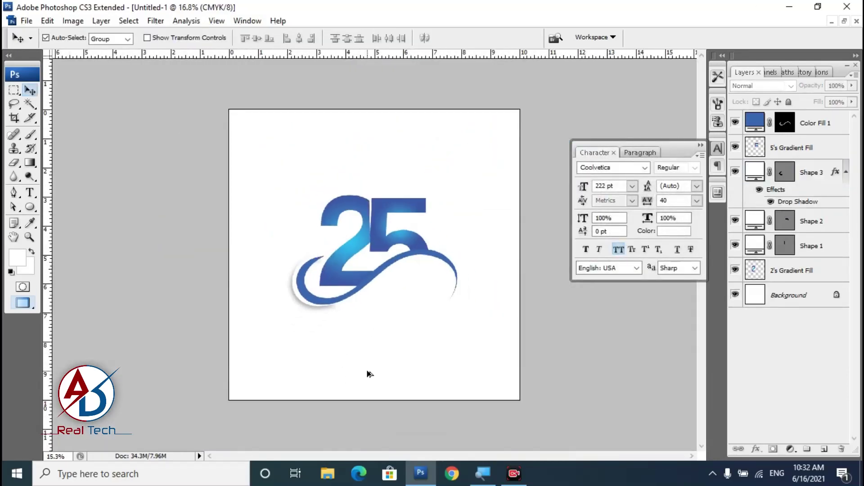
scroll(366, 315, up, 1)
scroll(396, 324, up, 1)
scroll(463, 347, up, 1)
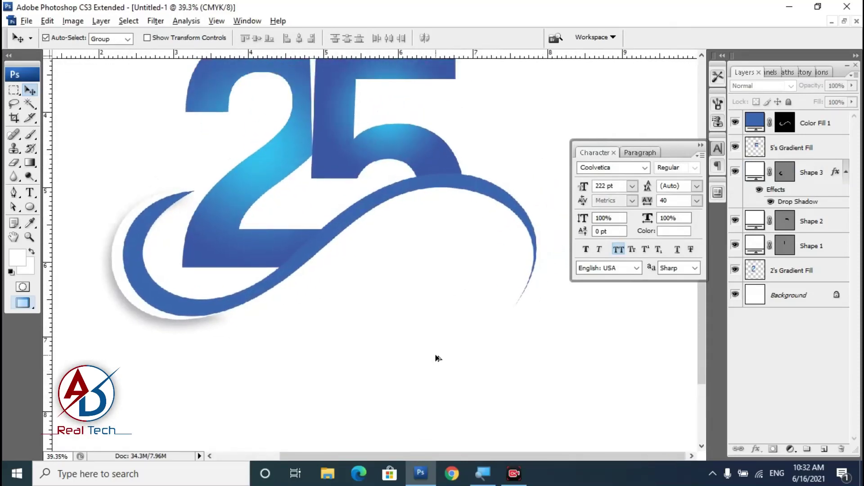
scroll(436, 357, down, 2)
- Add a thicker white Stroke effect to the swoosh's Color Fill 1 layer, then fit the view
click(413, 288)
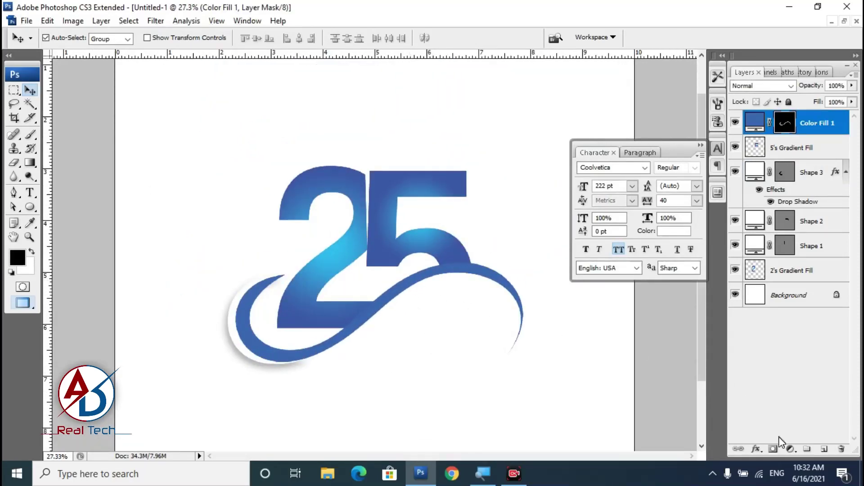
click(757, 449)
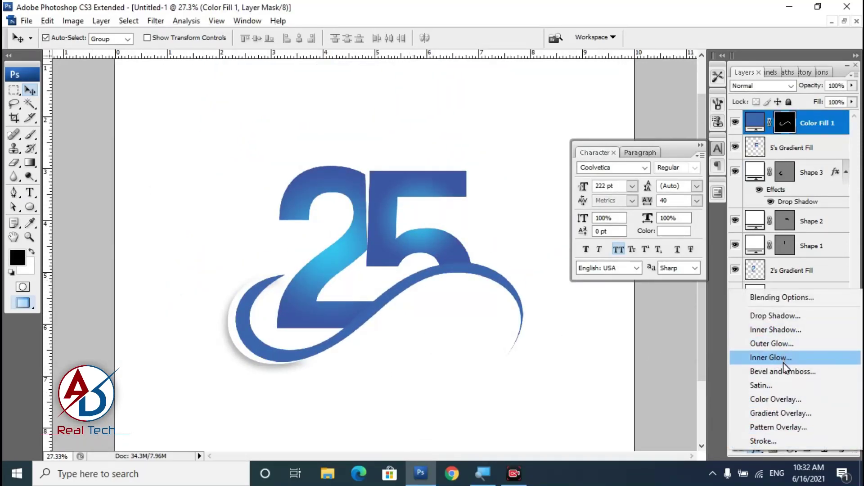
click(773, 439)
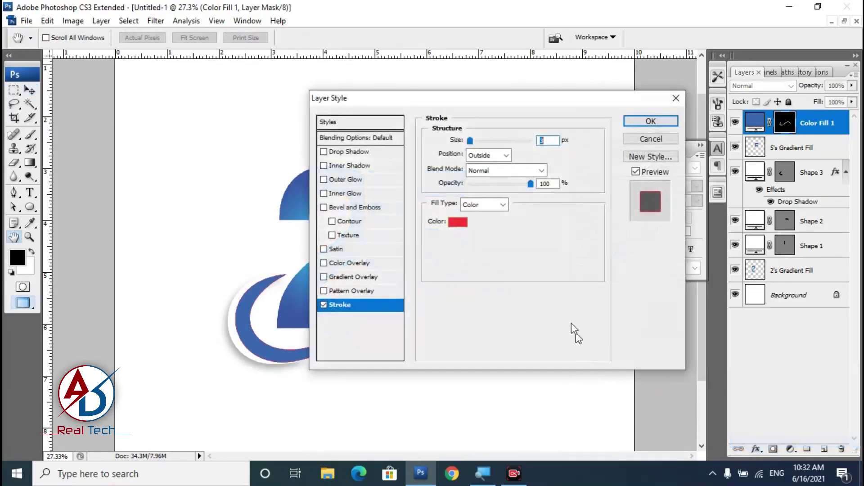
click(465, 231)
drag(434, 141, 392, 121)
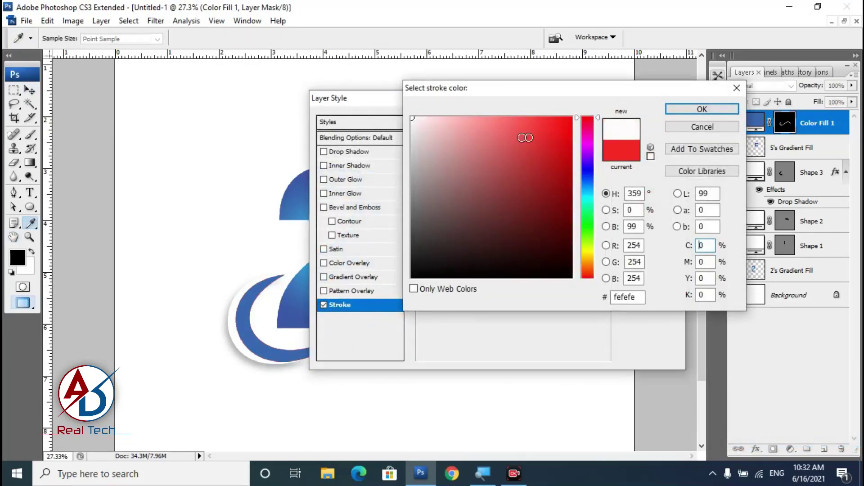
click(688, 110)
drag(485, 98, 674, 93)
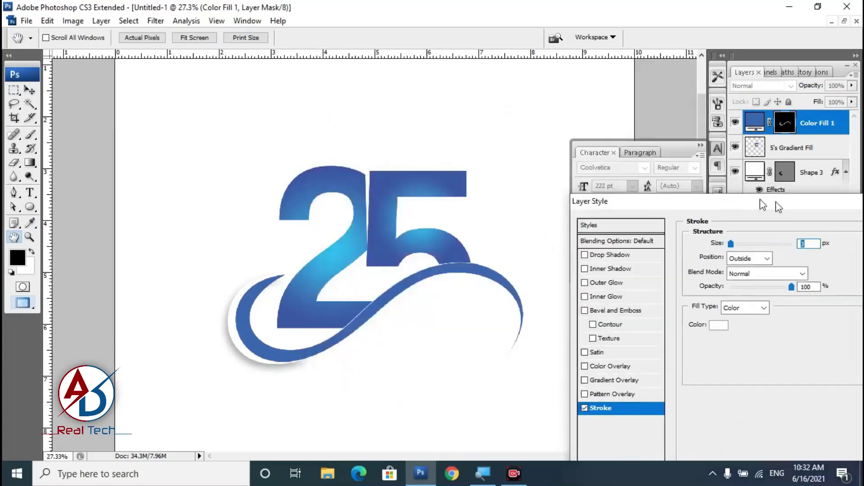
drag(657, 136, 666, 142)
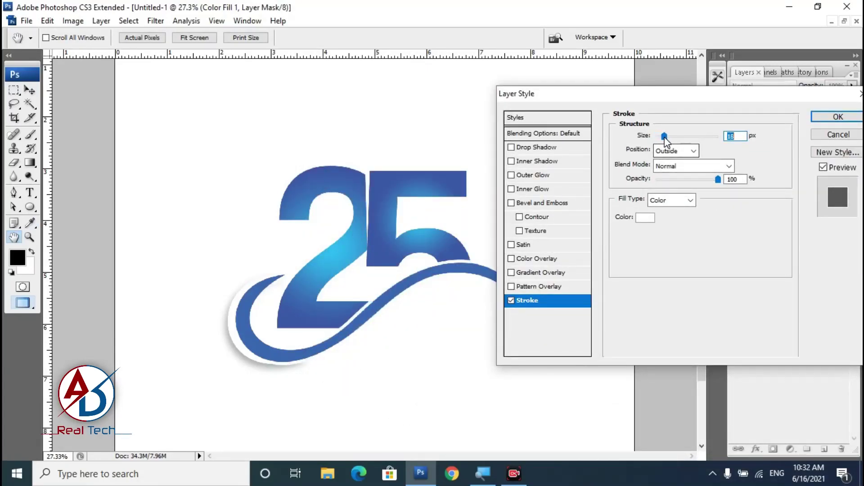
drag(725, 93, 483, 104)
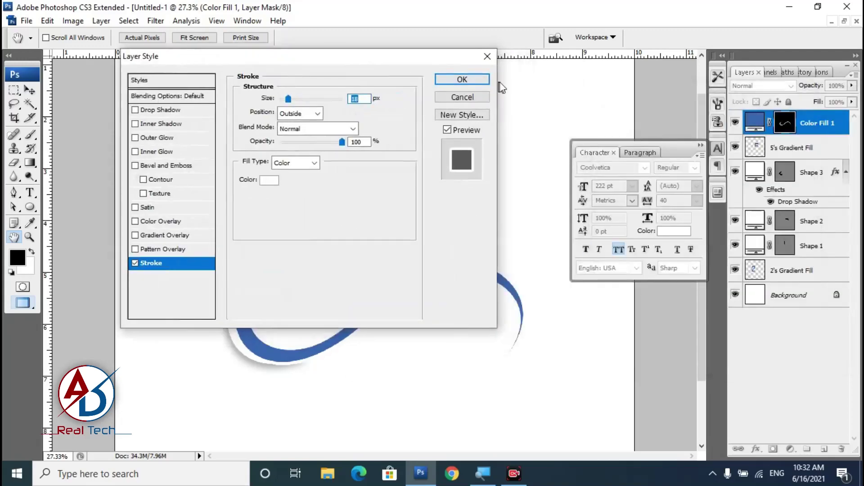
key(Return)
key(ctrl+0)
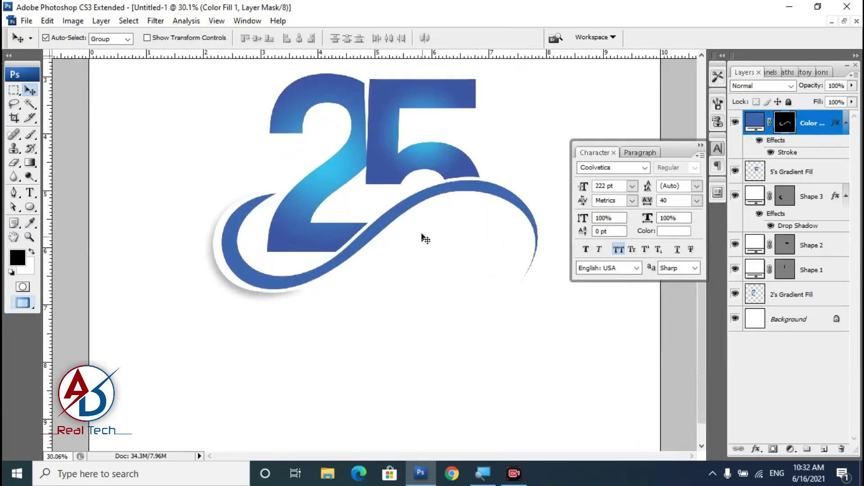
- Give Color Fill 1 a centred drop shadow: Distance 0, Size 38, Opacity about 69%
click(756, 448)
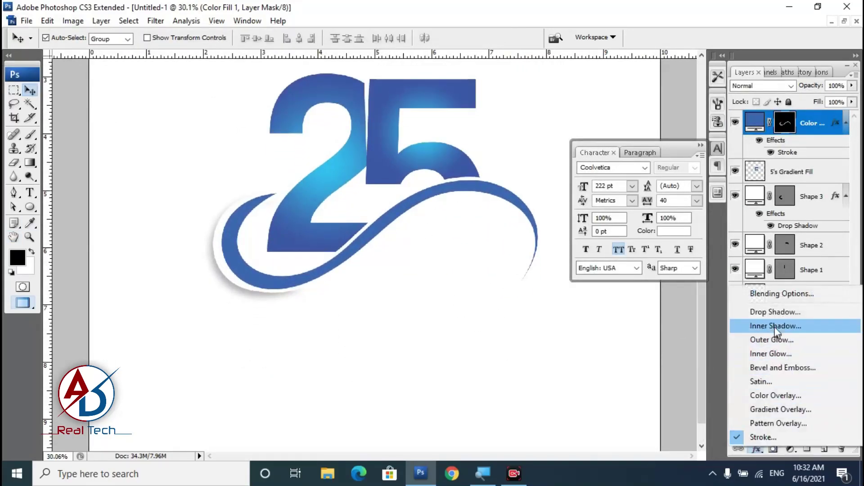
click(770, 312)
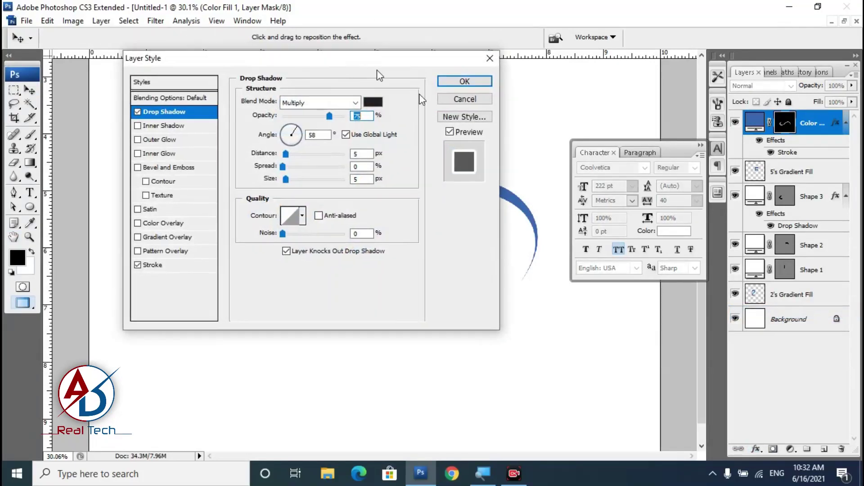
drag(354, 56, 737, 118)
drag(662, 233, 676, 234)
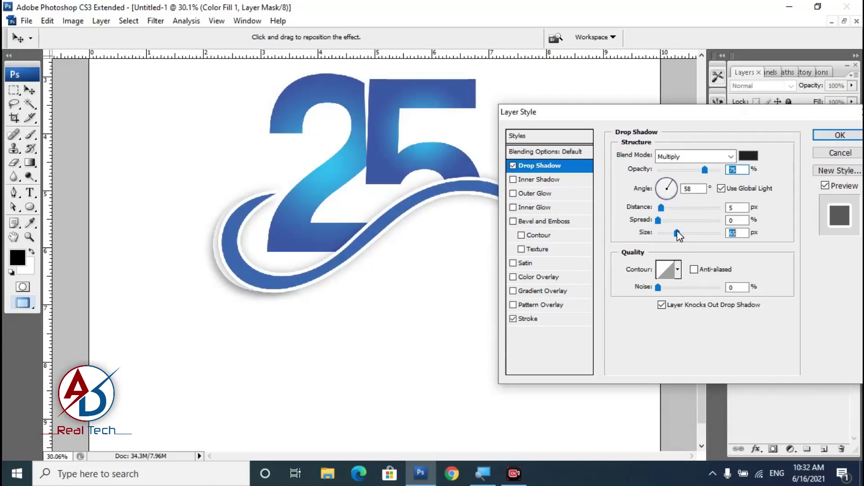
mouse_move(662, 208)
mouse_down()
mouse_move(648, 210)
mouse_move(670, 233)
mouse_up()
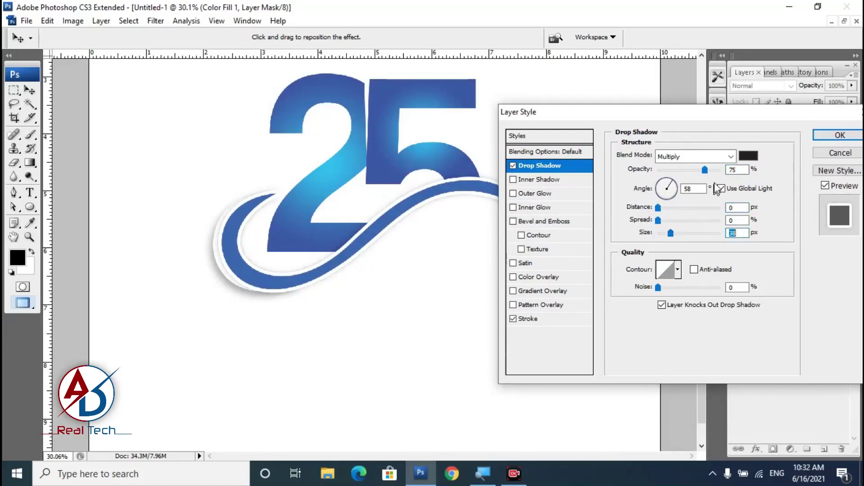
drag(705, 170, 682, 170)
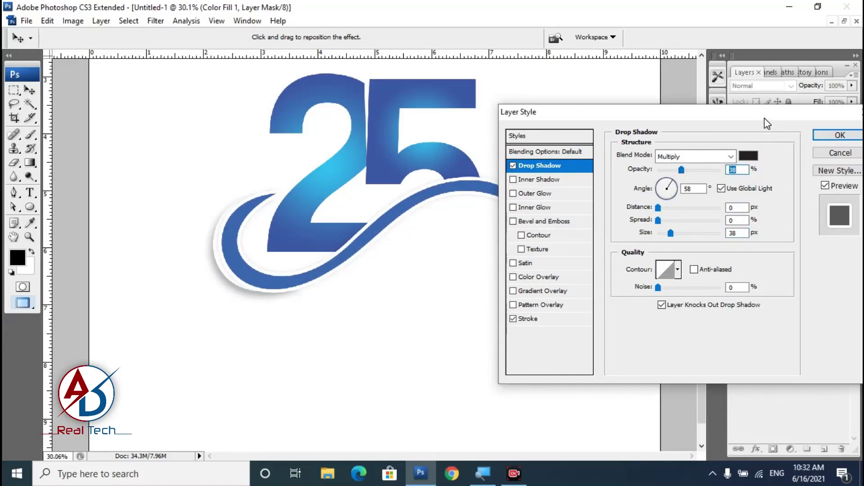
drag(765, 118, 620, 115)
drag(538, 168, 557, 167)
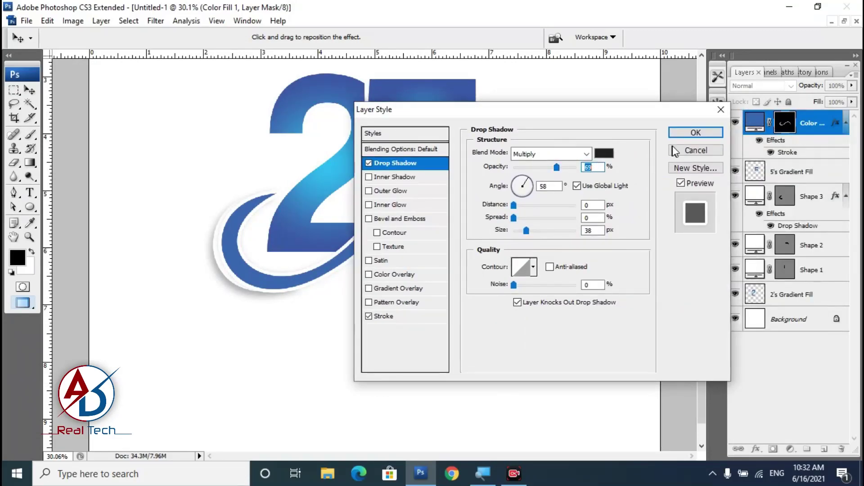
click(695, 132)
- Undo the swoosh's drop shadow so only its white stroke remains
scroll(391, 345, up, 2)
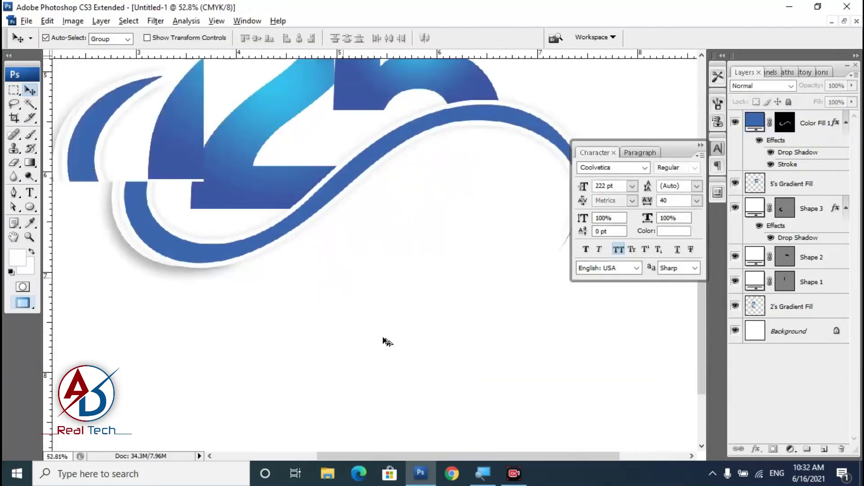
drag(387, 342, 463, 310)
key(ctrl+z)
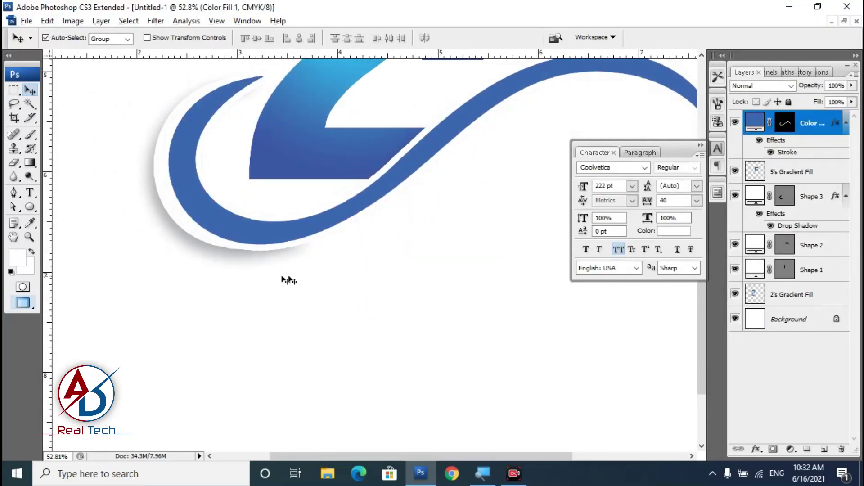
- Zoom around to review the logo, then select the Shape 2 layer
scroll(297, 281, down, 3)
scroll(405, 335, up, 1)
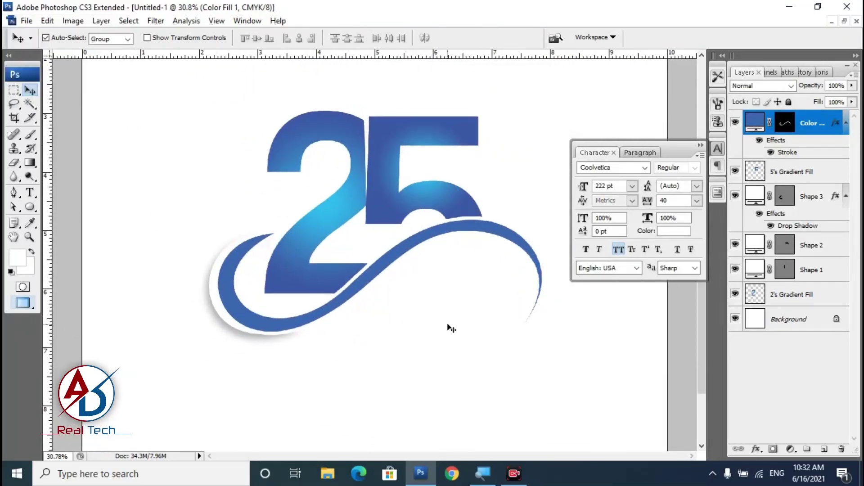
scroll(448, 328, down, 2)
scroll(459, 330, down, 1)
scroll(456, 279, up, 1)
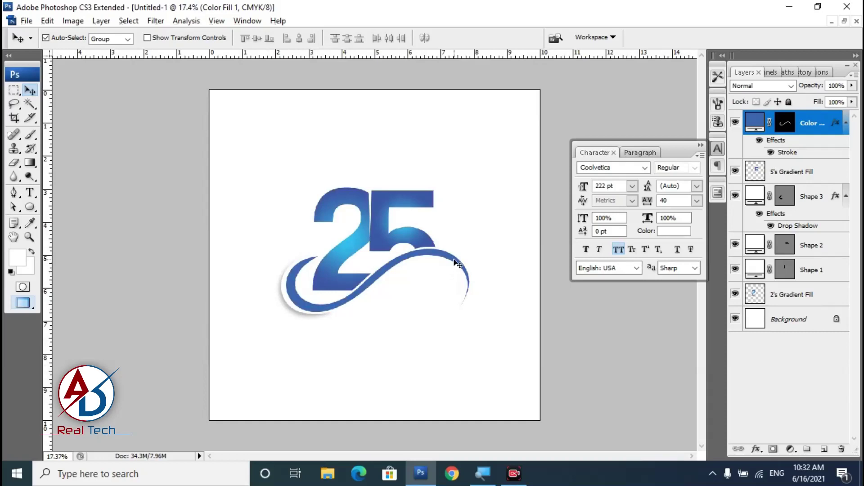
scroll(456, 284, down, 1)
scroll(453, 304, up, 1)
scroll(450, 315, up, 2)
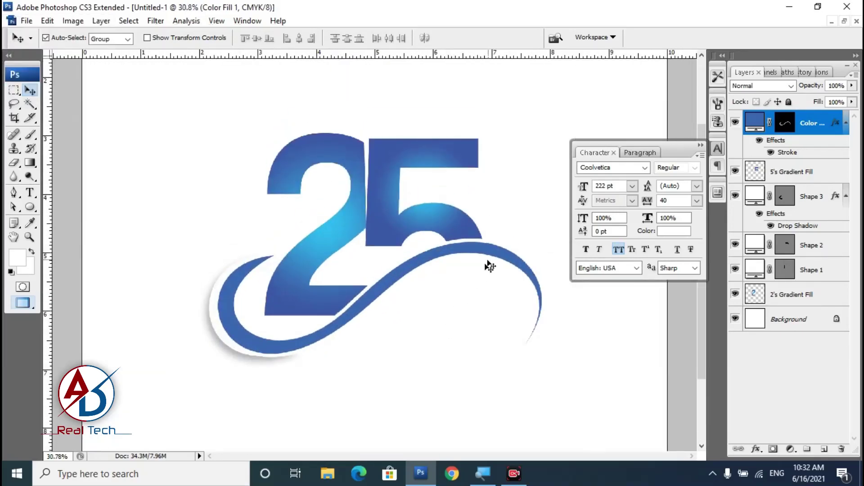
scroll(473, 288, up, 1)
click(455, 215)
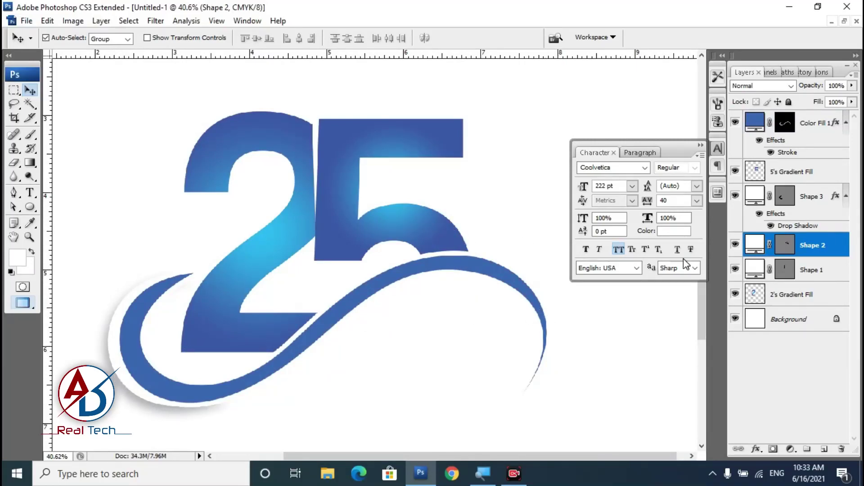
- Apply and commit a free transform on the Shape 1 layer
click(826, 272)
key(ctrl+t)
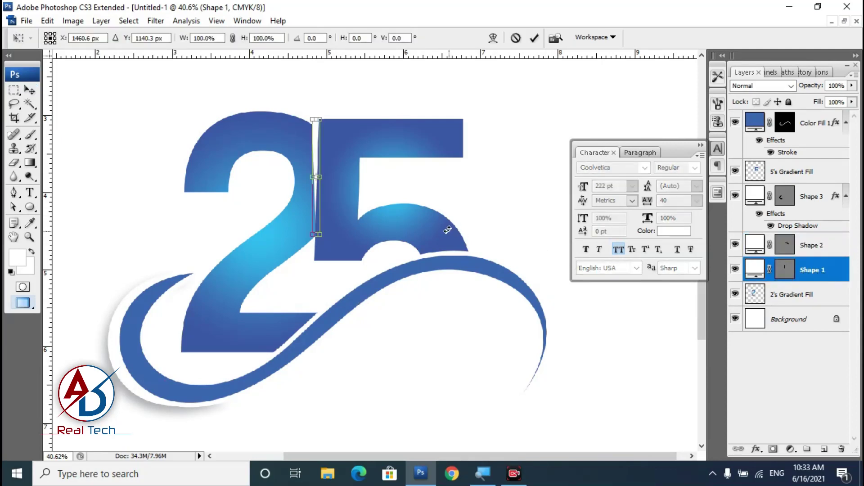
key(Return)
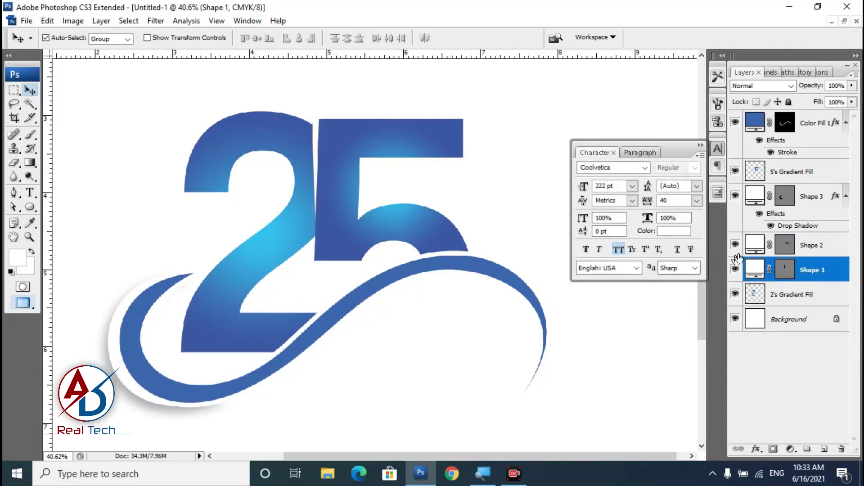
- Free-transform Shape 2 and bring up its list of layer effects
click(754, 252)
key(ctrl+t)
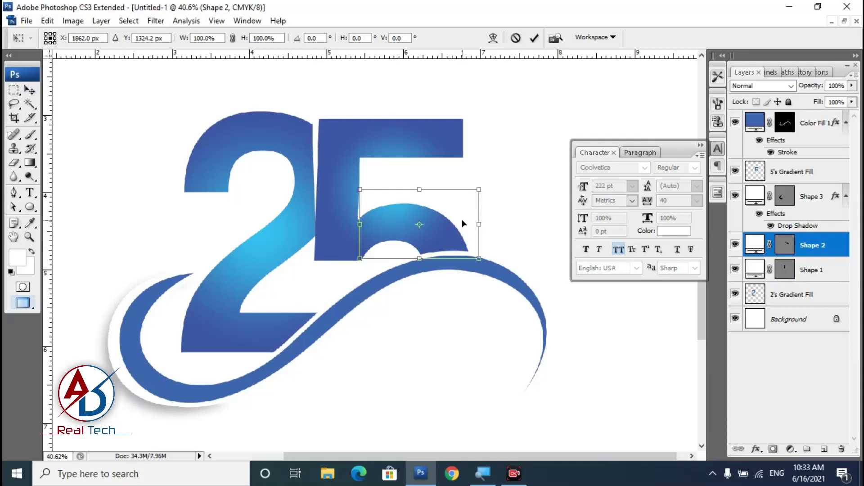
key(Return)
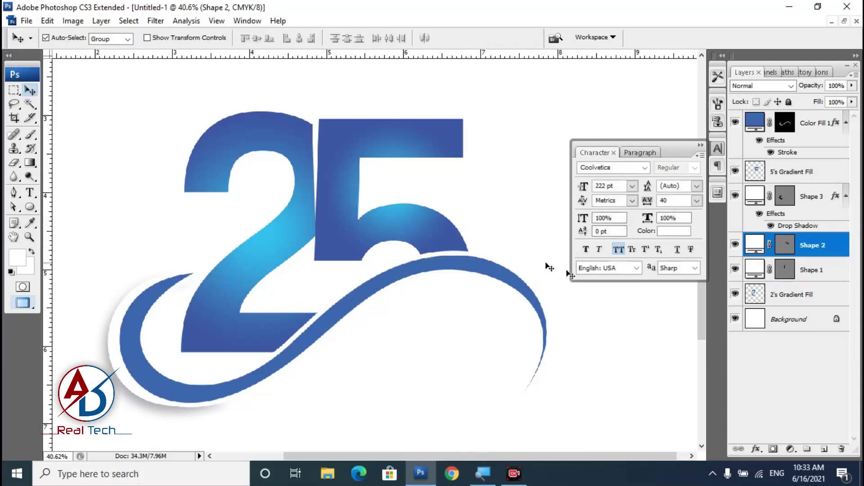
click(756, 451)
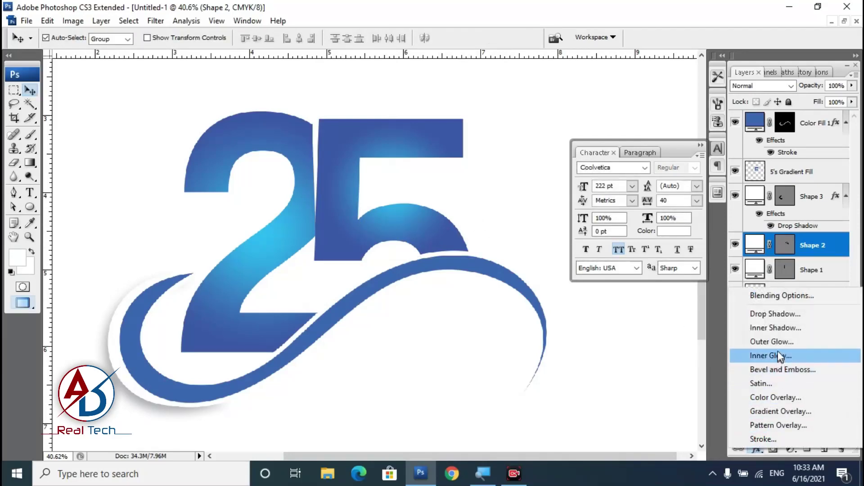
- Give Shape 2 a Drop Shadow with size about 40 px, angle 130° and distance 41 px
click(774, 314)
mouse_move(538, 111)
mouse_down()
mouse_move(771, 191)
mouse_move(646, 183)
mouse_up()
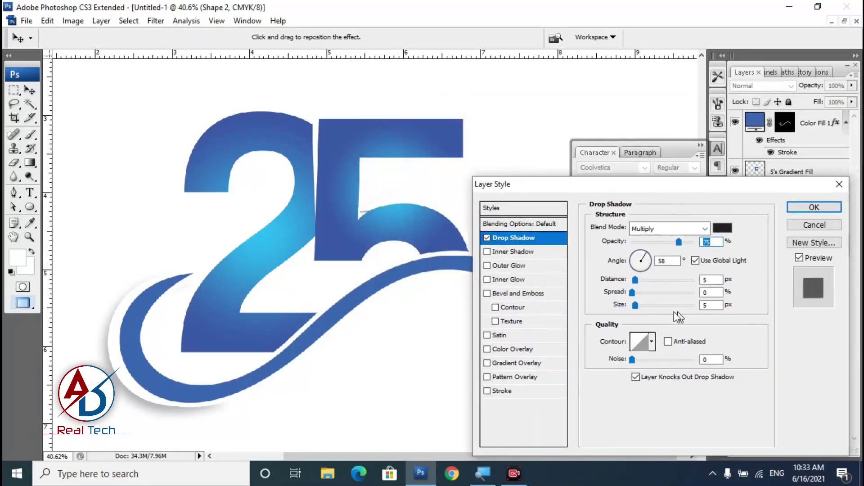
drag(636, 308, 657, 312)
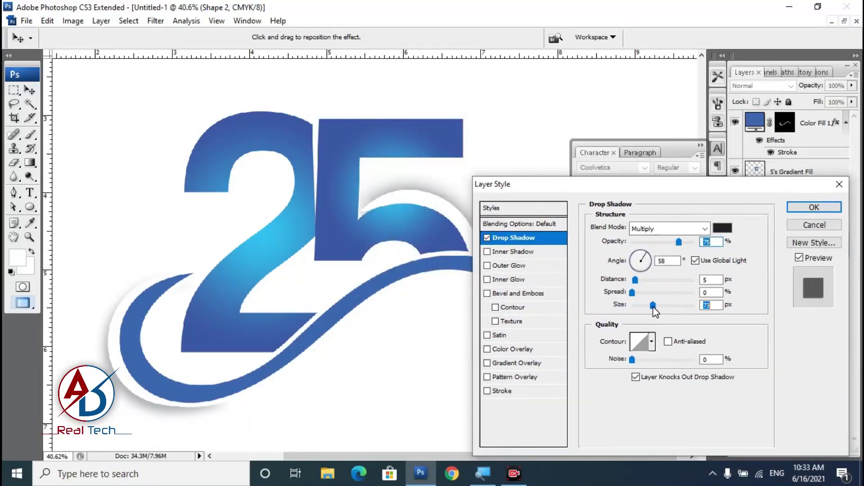
drag(693, 185, 737, 158)
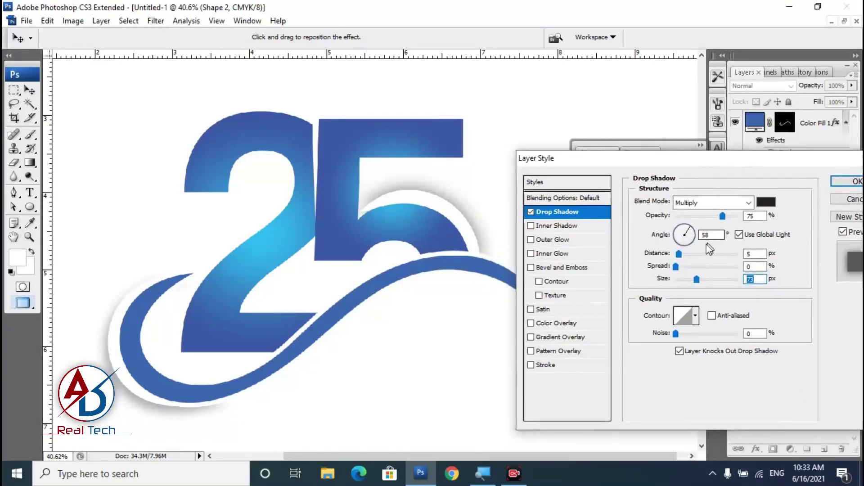
mouse_move(678, 255)
mouse_down()
mouse_move(692, 262)
mouse_move(672, 270)
mouse_move(689, 280)
mouse_up()
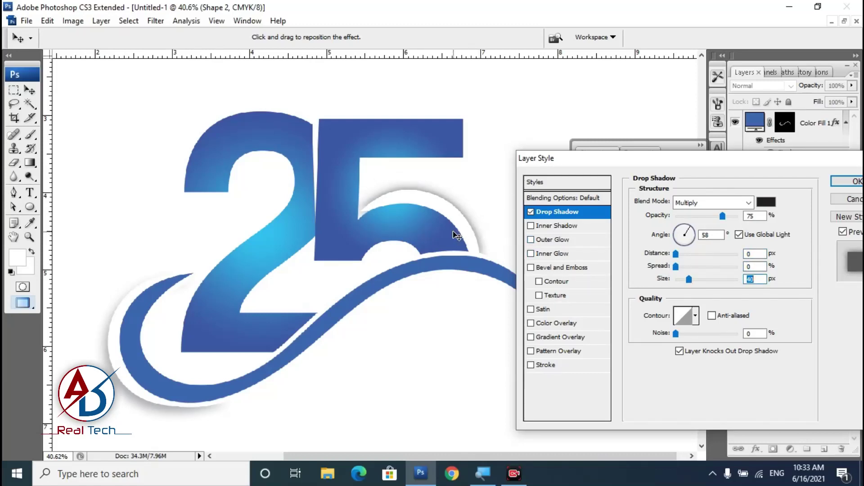
drag(696, 166, 661, 250)
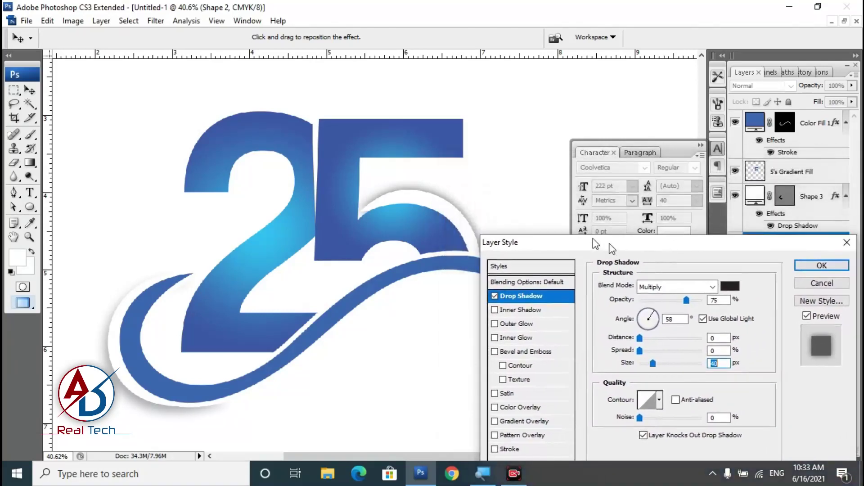
drag(479, 222, 483, 231)
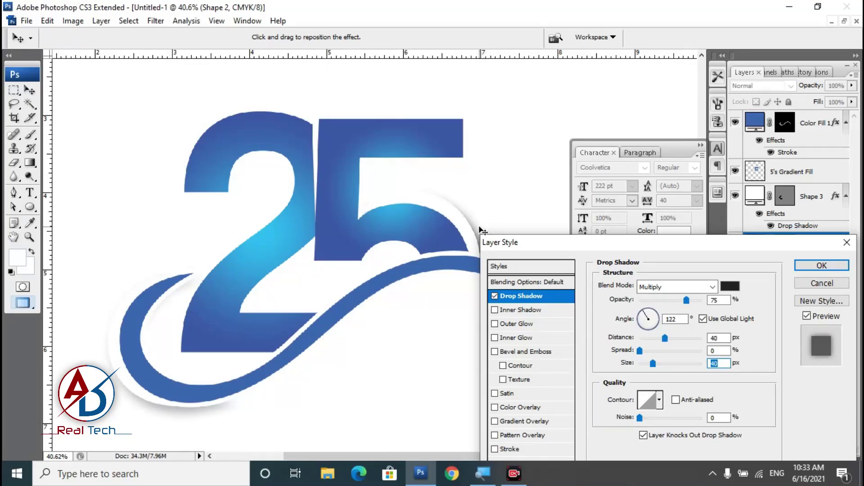
drag(639, 255, 574, 174)
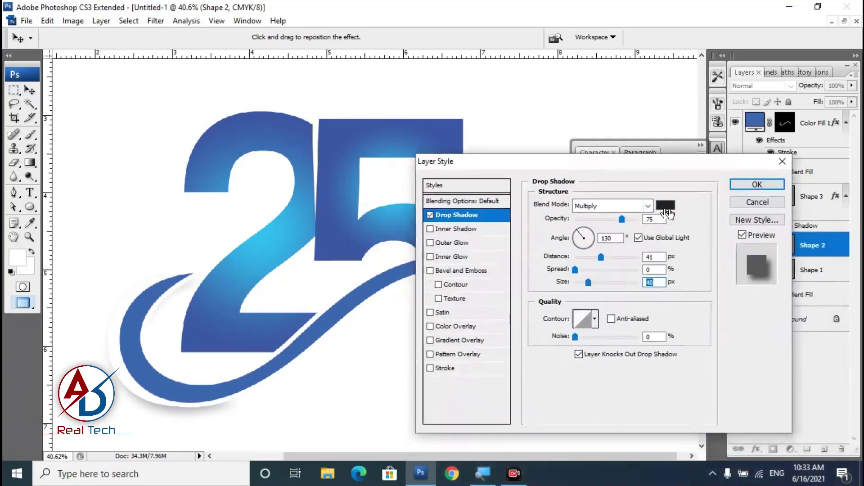
click(757, 185)
- Set the foreground colour to the light blue sampled from the 25
scroll(503, 347, down, 2)
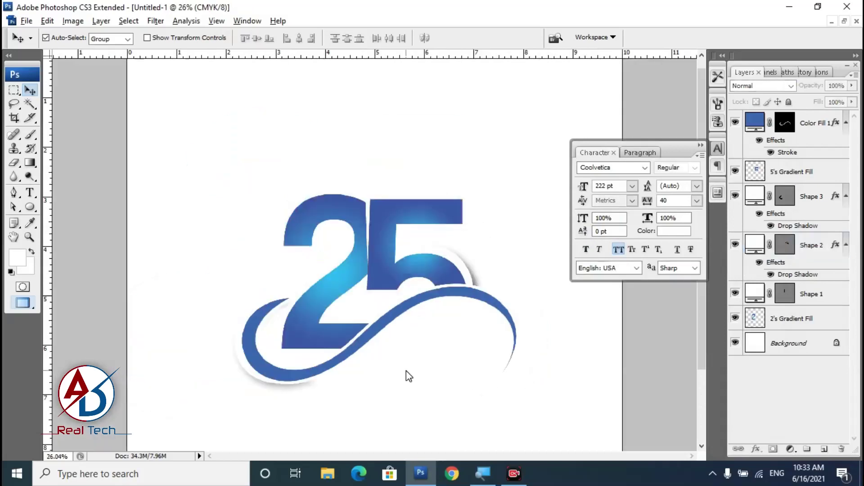
scroll(445, 378, down, 1)
scroll(455, 380, up, 2)
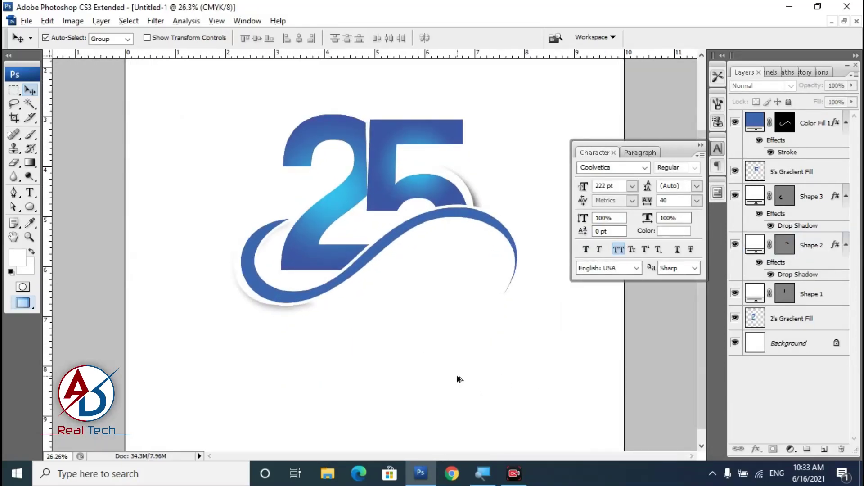
scroll(458, 378, down, 1)
scroll(478, 380, up, 1)
scroll(471, 339, up, 1)
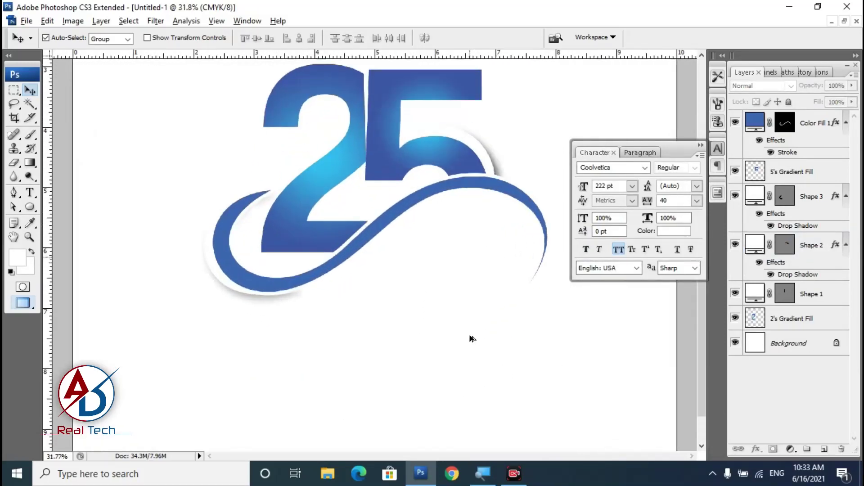
scroll(471, 338, down, 2)
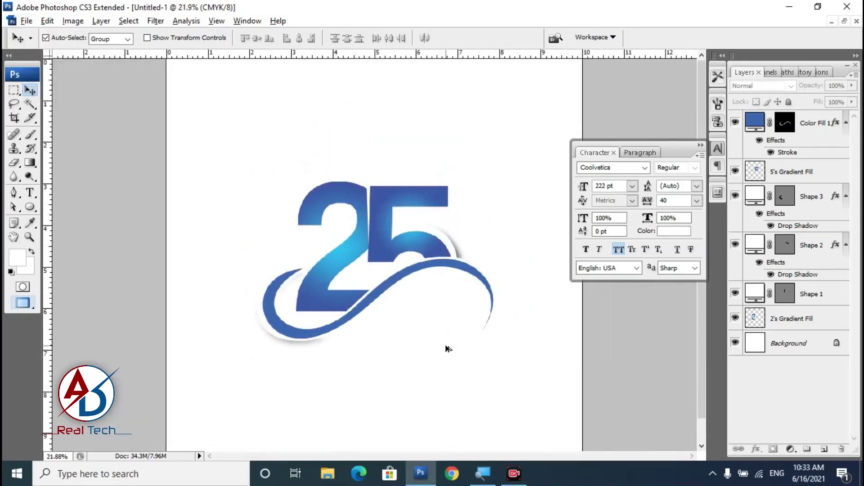
scroll(450, 347, up, 1)
scroll(452, 346, down, 1)
scroll(452, 345, up, 2)
scroll(454, 346, down, 1)
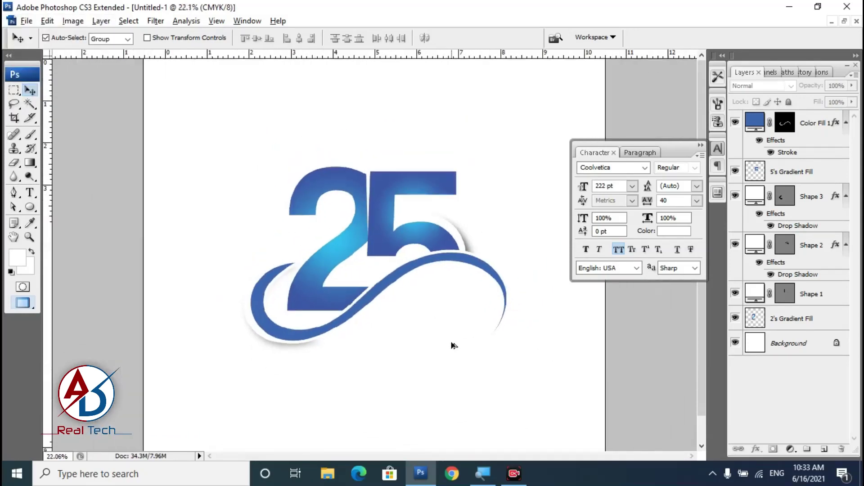
scroll(454, 347, up, 2)
scroll(450, 366, down, 1)
key(t)
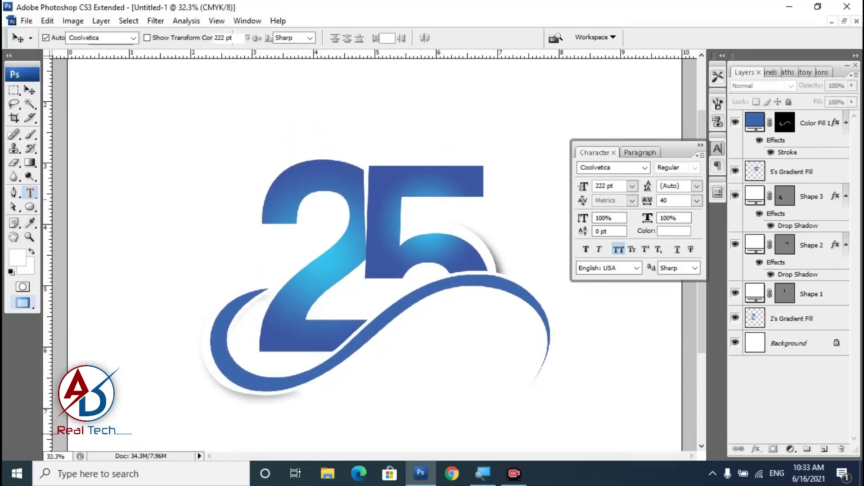
click(19, 264)
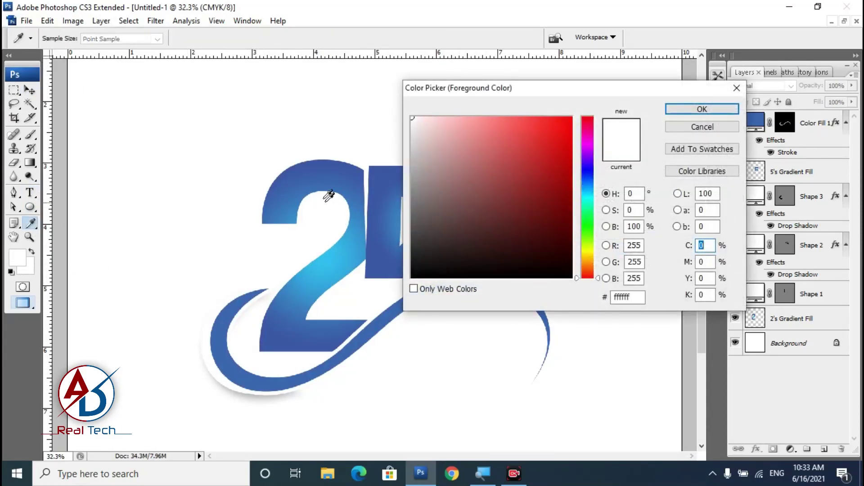
click(389, 182)
click(337, 257)
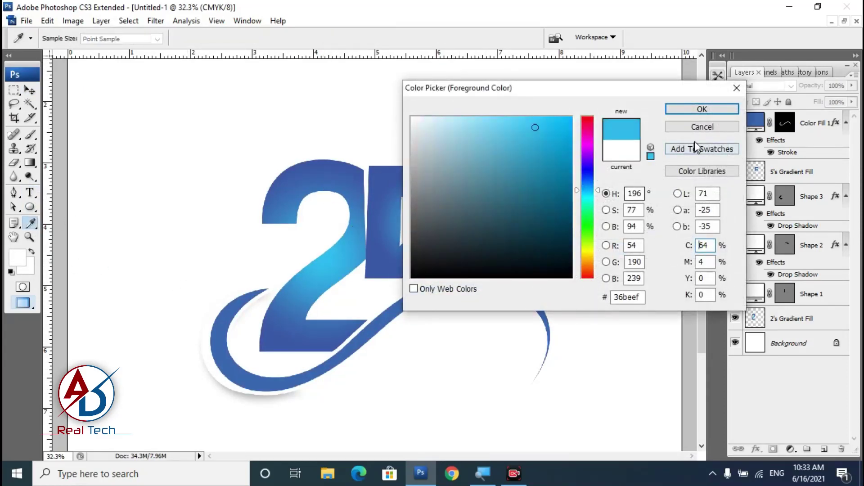
click(571, 134)
click(702, 109)
- Type TH above the 25 and turn off All Caps so it reads 'th'
key(t)
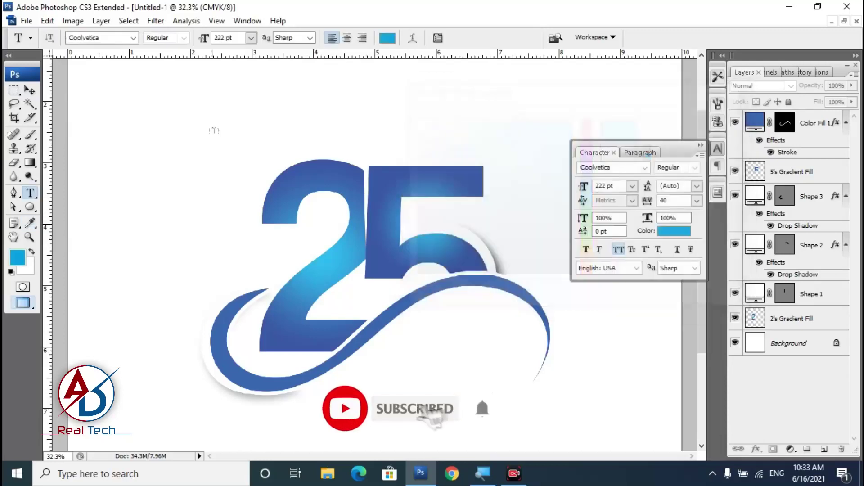
click(172, 180)
text(TH)
key(ctrl+Return)
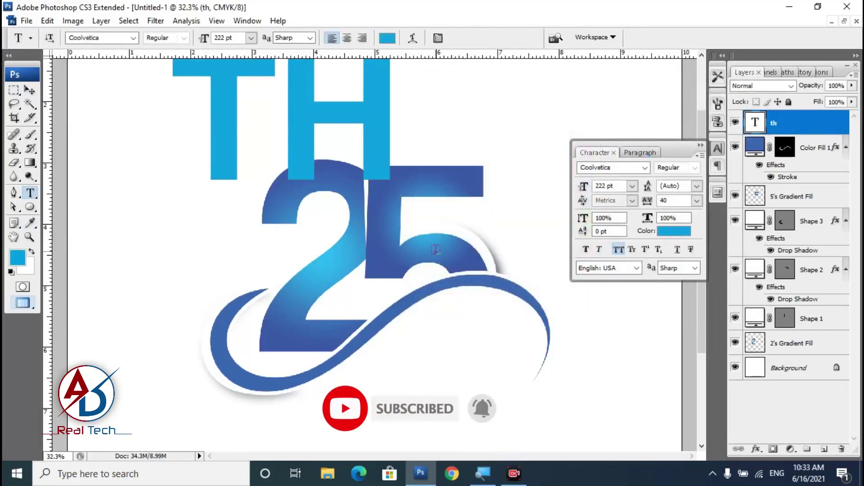
key(ctrl+minus)
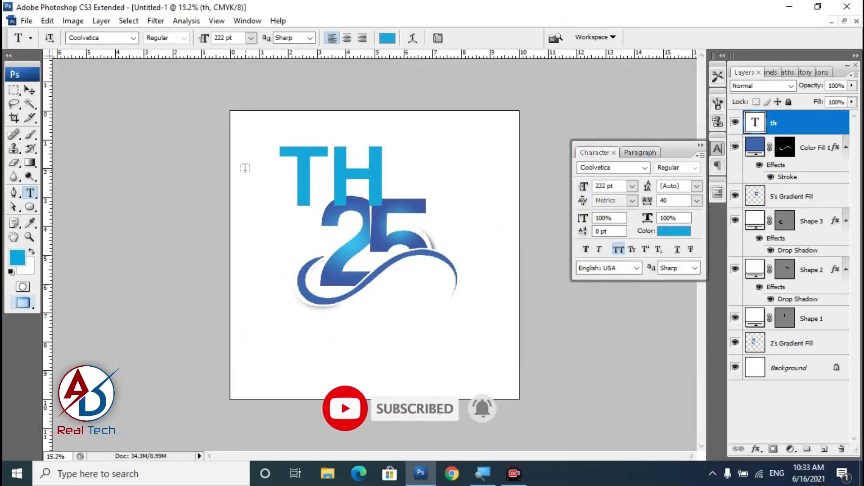
click(359, 165)
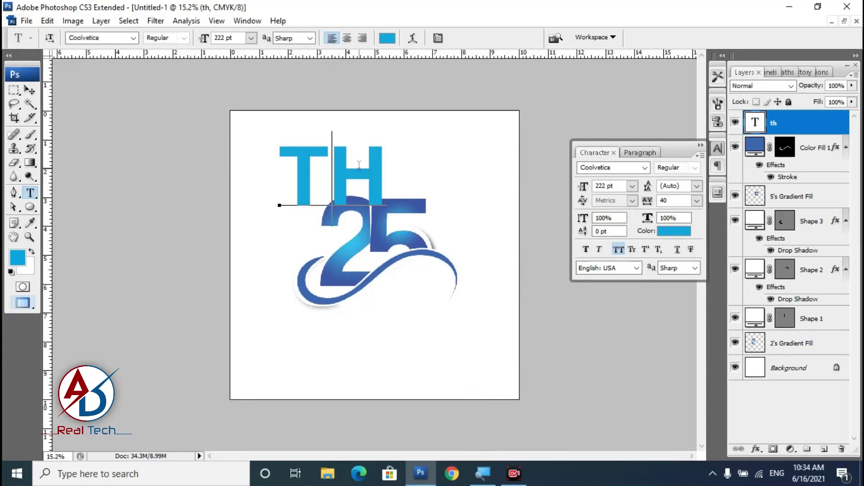
key(ctrl+a)
click(618, 249)
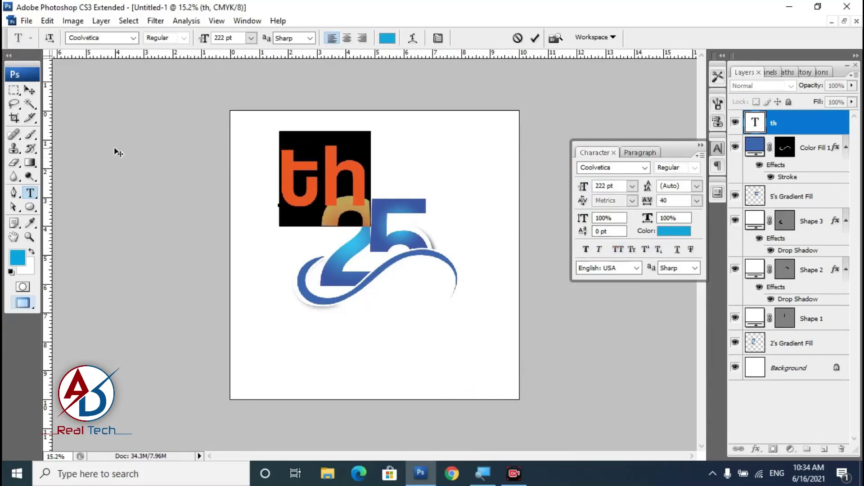
- Scale the th text down and move it beside the top right of the 25
click(29, 90)
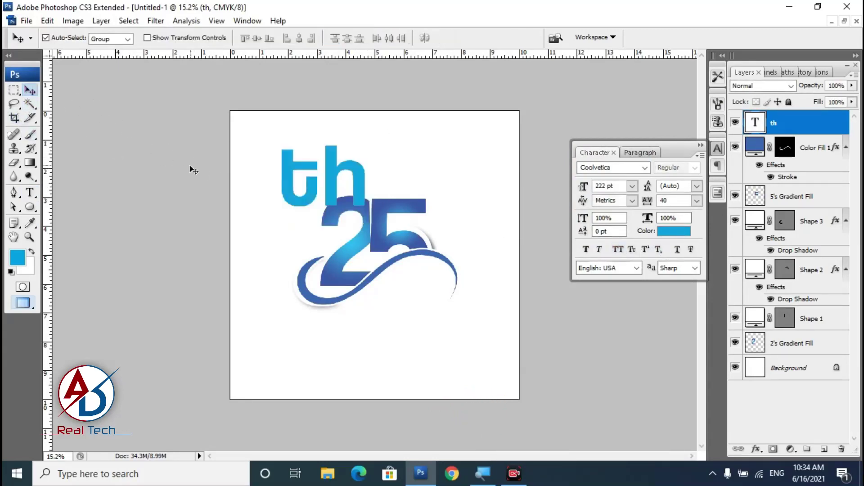
key(ctrl+t)
drag(371, 227, 284, 180)
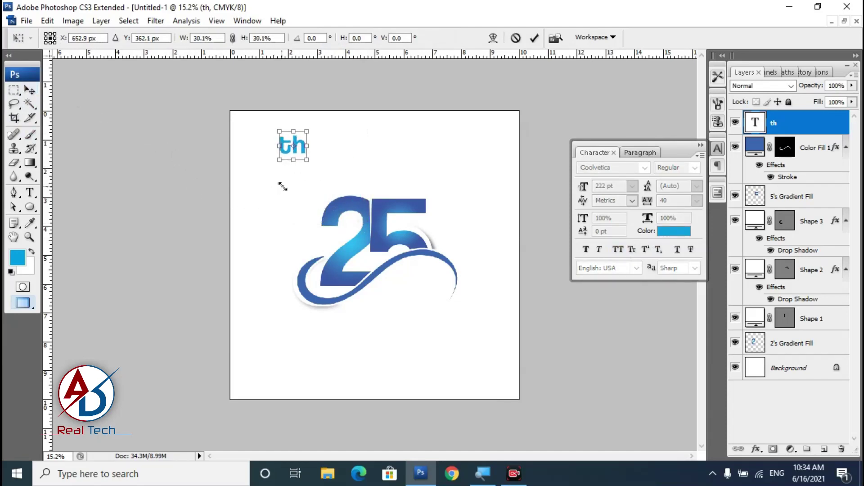
key(Return)
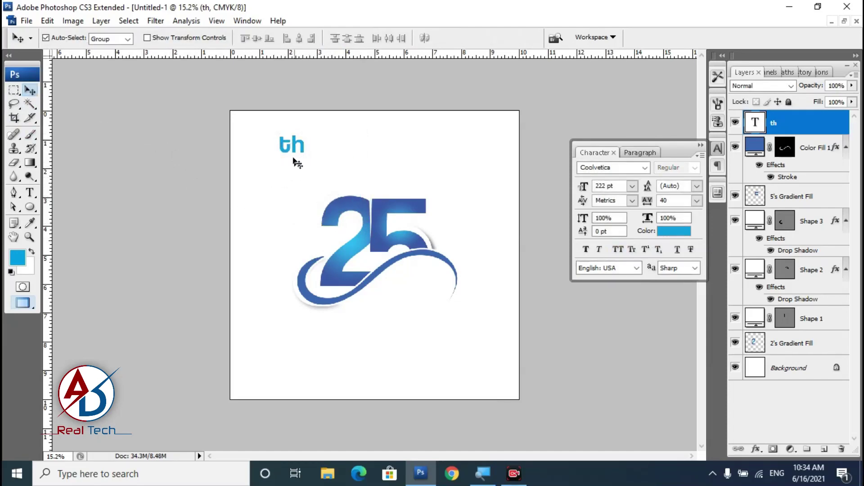
drag(289, 145, 453, 209)
- Shrink th further to about two-thirds of its size
scroll(454, 208, up, 1)
scroll(449, 235, up, 5)
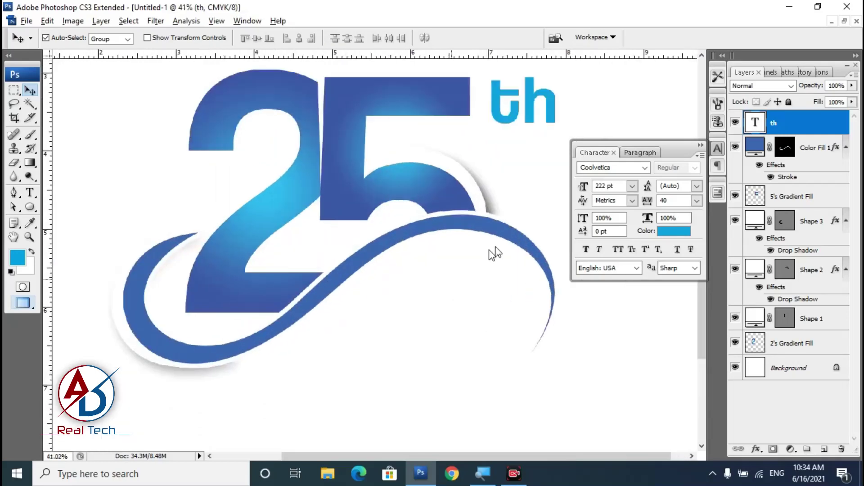
key(ctrl+t)
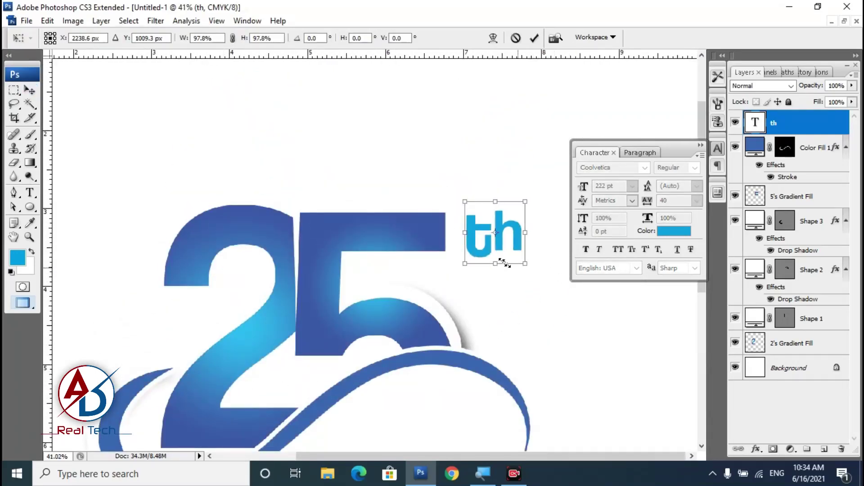
drag(531, 268, 493, 239)
key(Return)
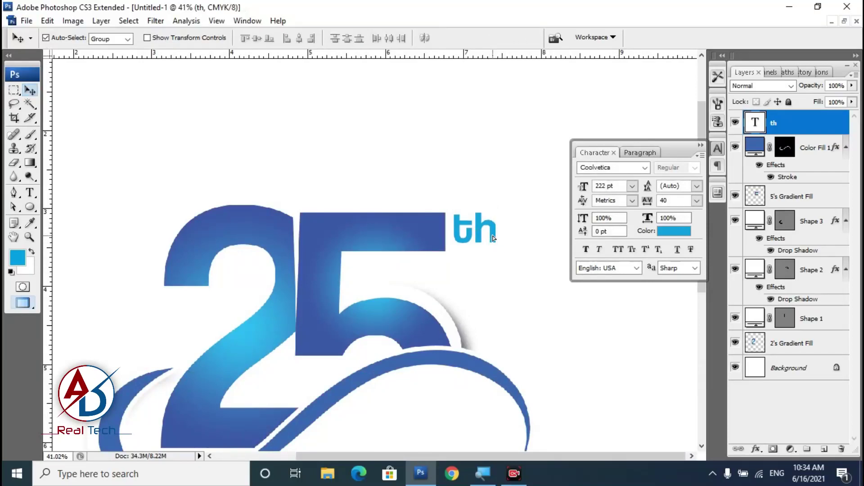
scroll(388, 304, up, 1)
- Type 'CELEBRATING' as a new text layer above the 25, correcting typos
click(29, 192)
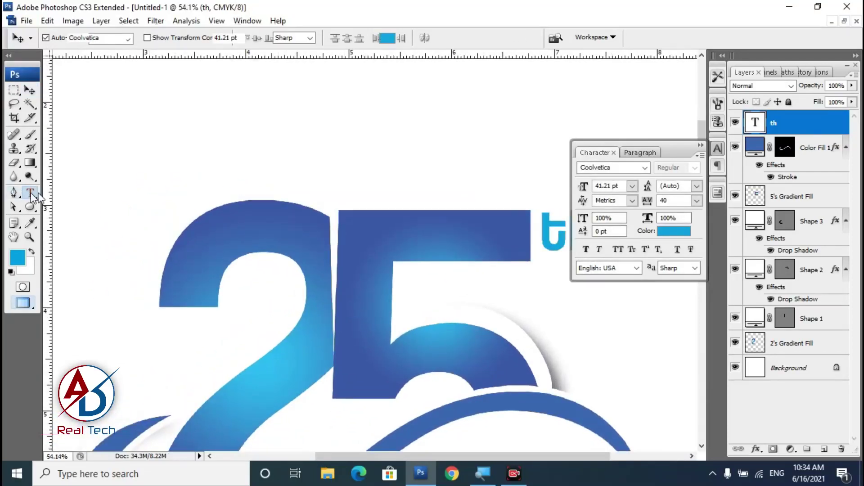
click(124, 165)
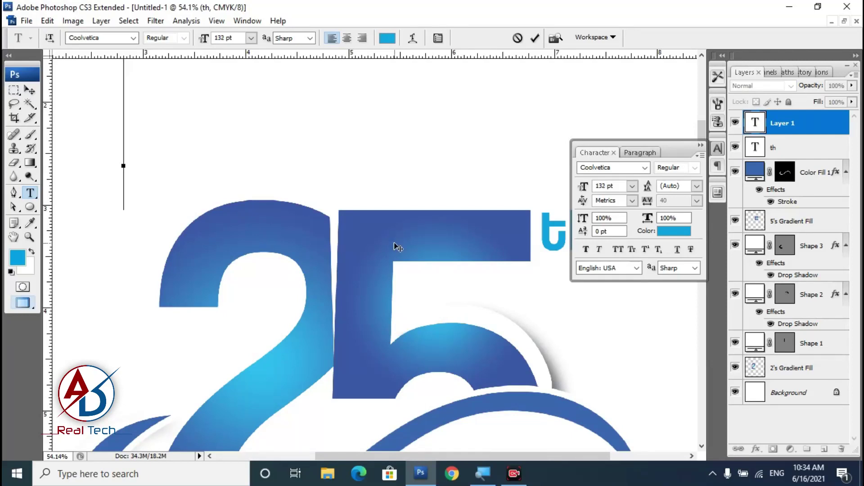
text(cl)
key(BackSpace)
key(BackSpace)
text(CLE)
key(BackSpace)
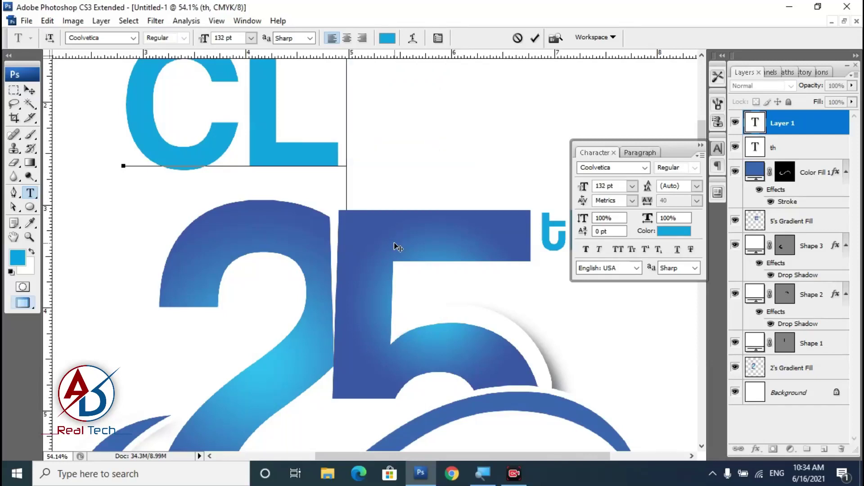
key(BackSpace)
text(ELE)
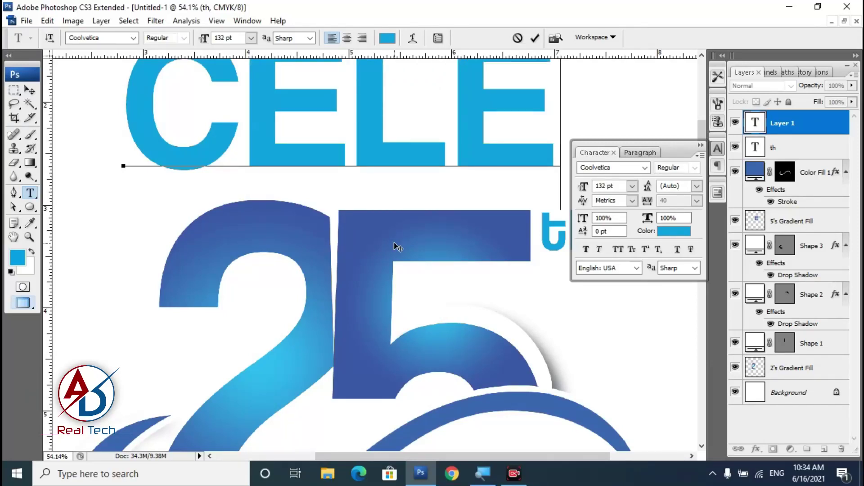
text(BR)
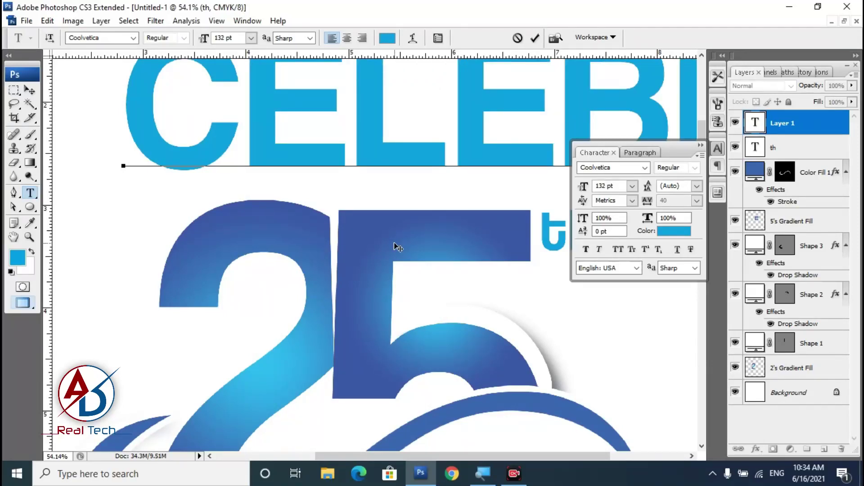
key(ctrl+Return)
key(ctrl+0)
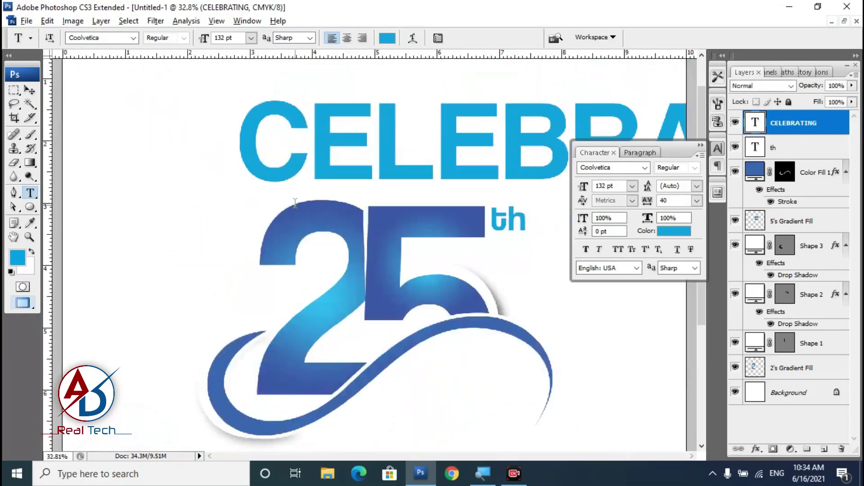
click(29, 90)
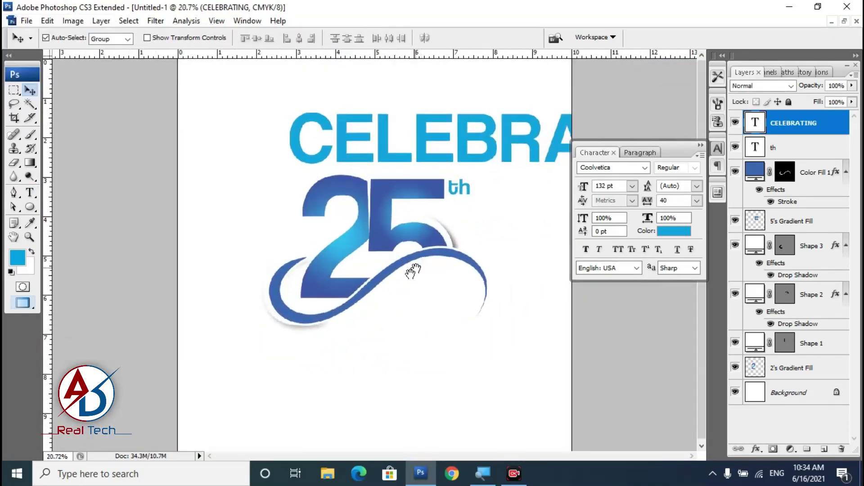
- Shrink CELEBRATING, stretch it slightly taller and fit it in the 5's top bar beside th
drag(393, 156, 325, 190)
key(ctrl+t)
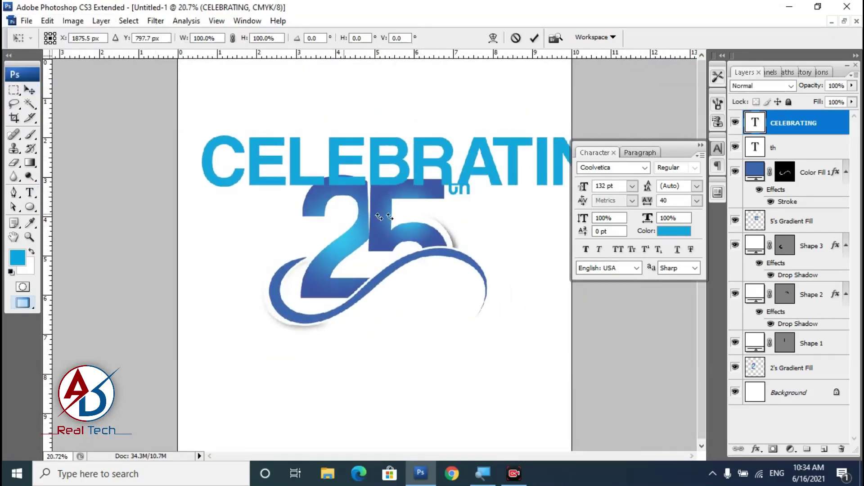
key(ctrl+0)
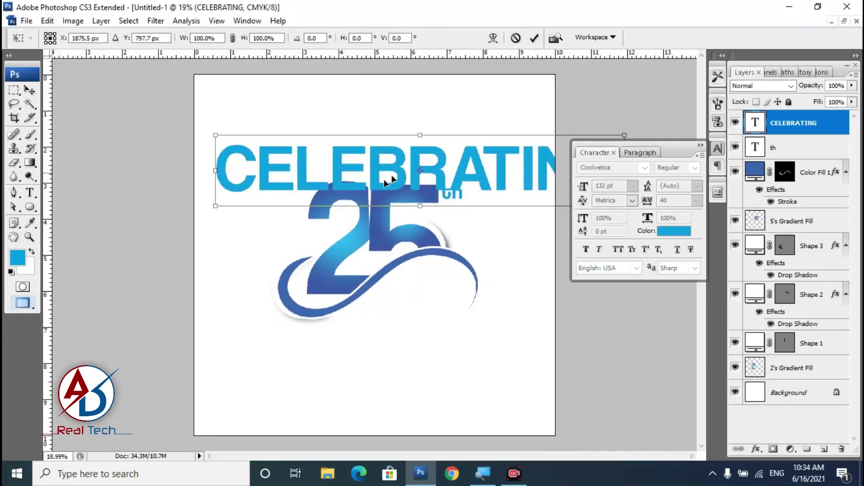
drag(386, 181, 286, 207)
mouse_move(524, 233)
mouse_down()
mouse_move(244, 233)
mouse_move(174, 243)
mouse_move(423, 199)
mouse_up()
scroll(424, 199, up, 3)
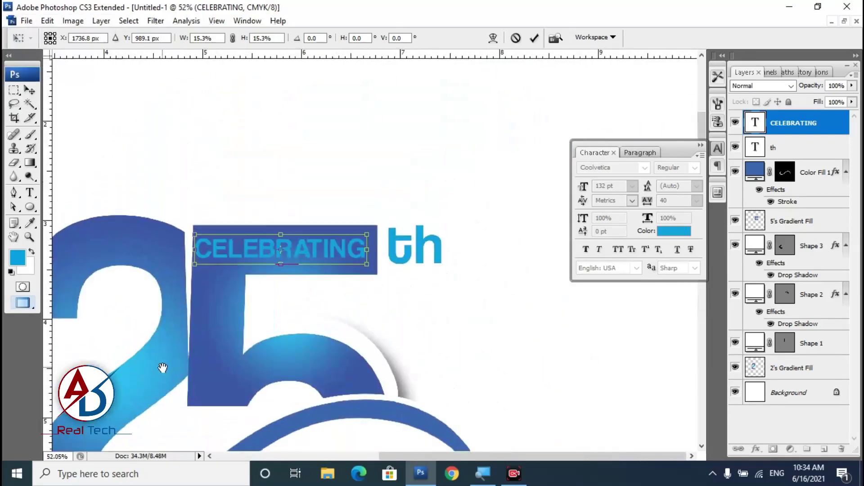
drag(354, 266, 364, 260)
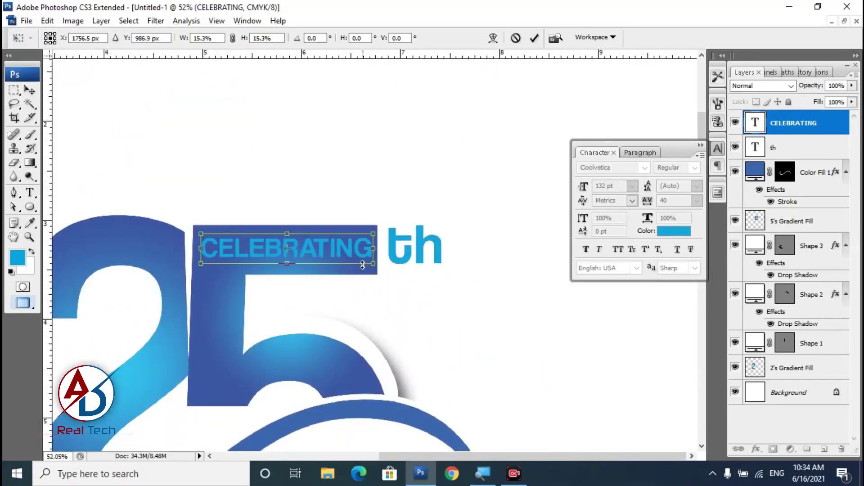
mouse_move(287, 269)
mouse_down()
mouse_move(371, 252)
mouse_move(345, 252)
mouse_up()
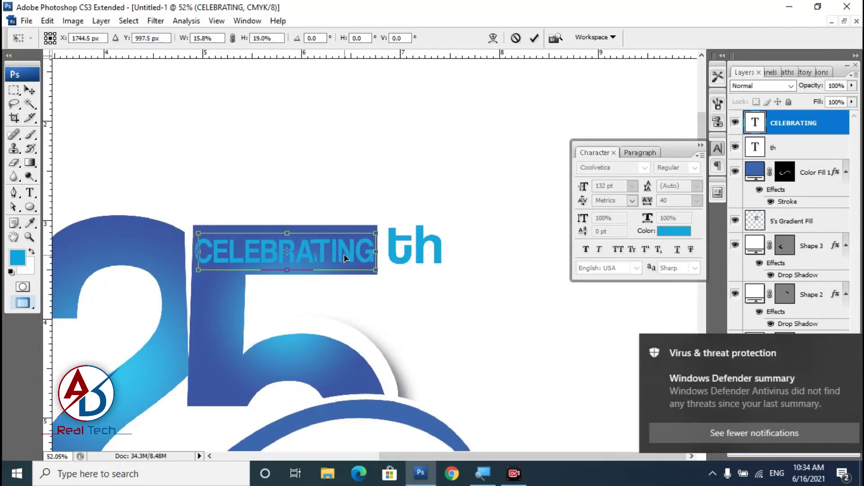
key(Return)
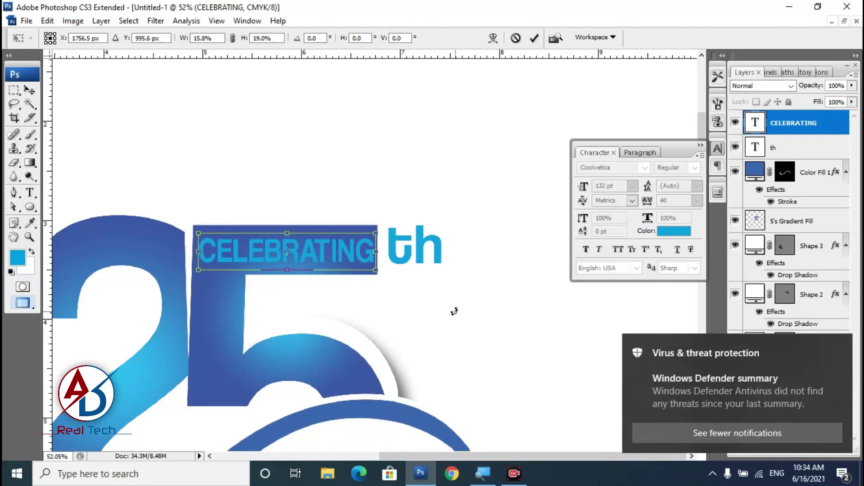
click(839, 344)
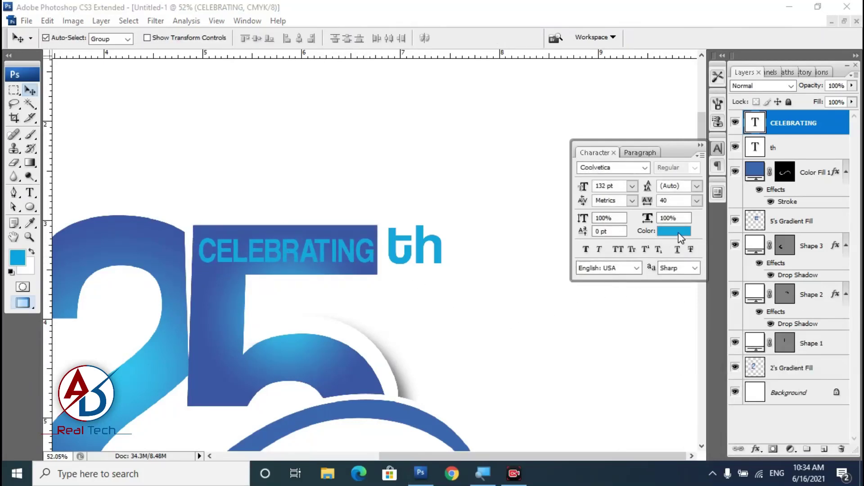
- Set the CELEBRATING text colour to white (#ffffff)
click(674, 231)
click(412, 118)
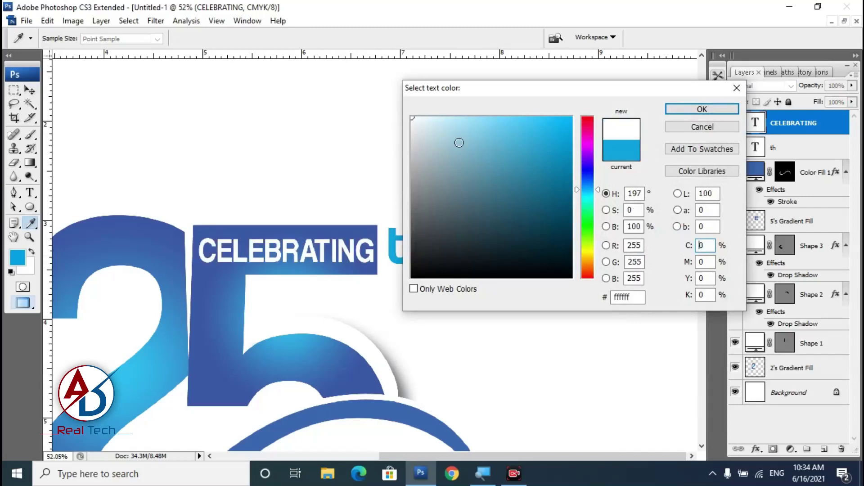
click(697, 109)
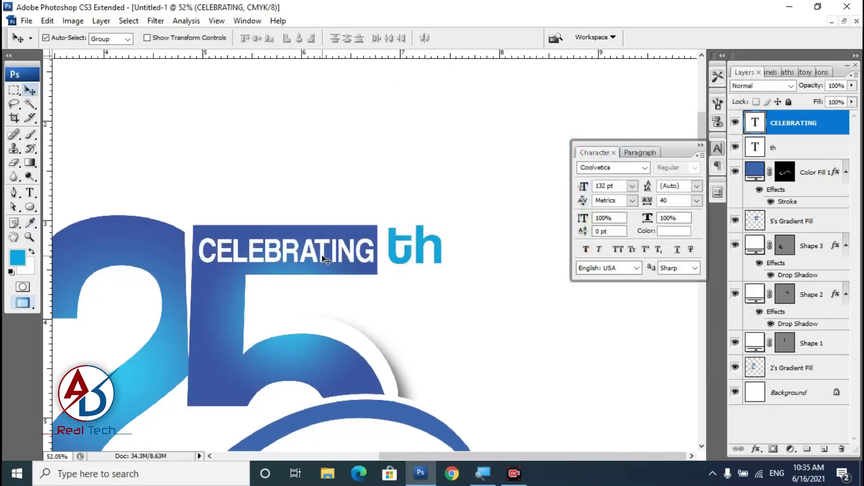
drag(320, 255, 346, 158)
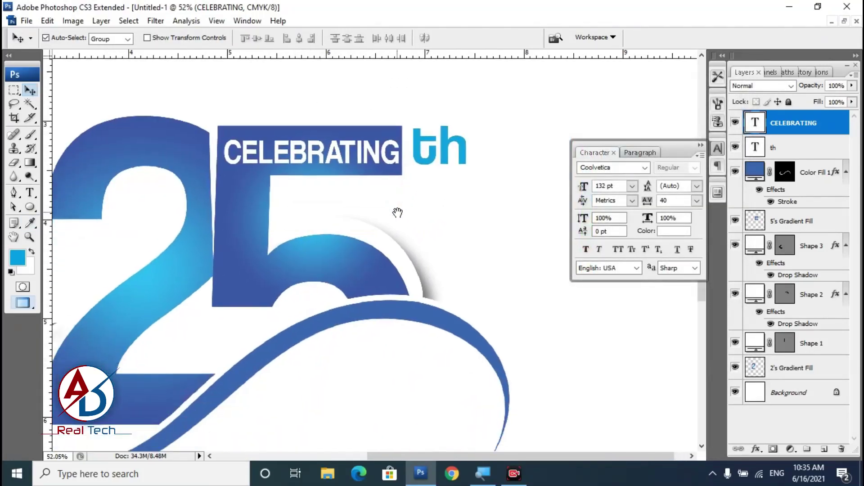
drag(384, 282, 382, 228)
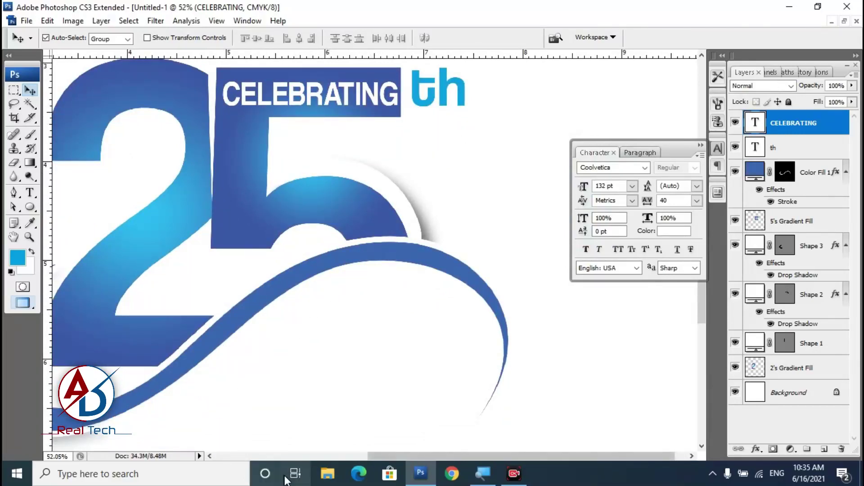
click(31, 193)
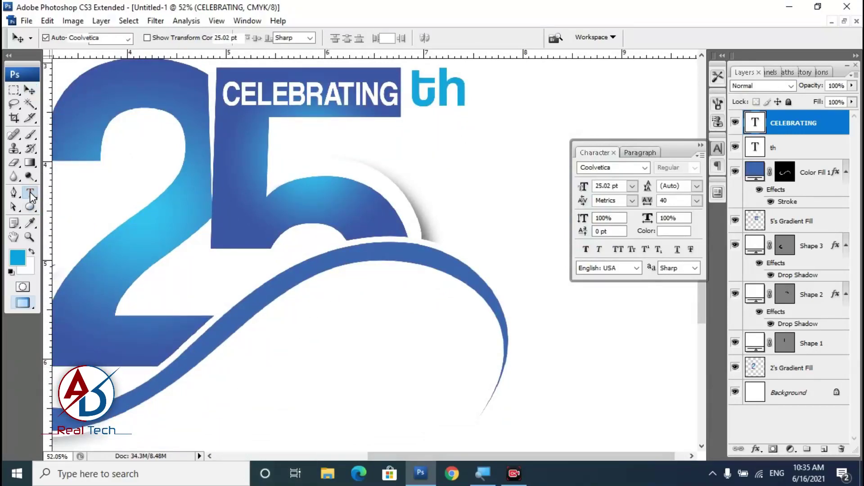
- Create ANN text in the 25's dark blue and move it to the upper left above the logo
click(288, 367)
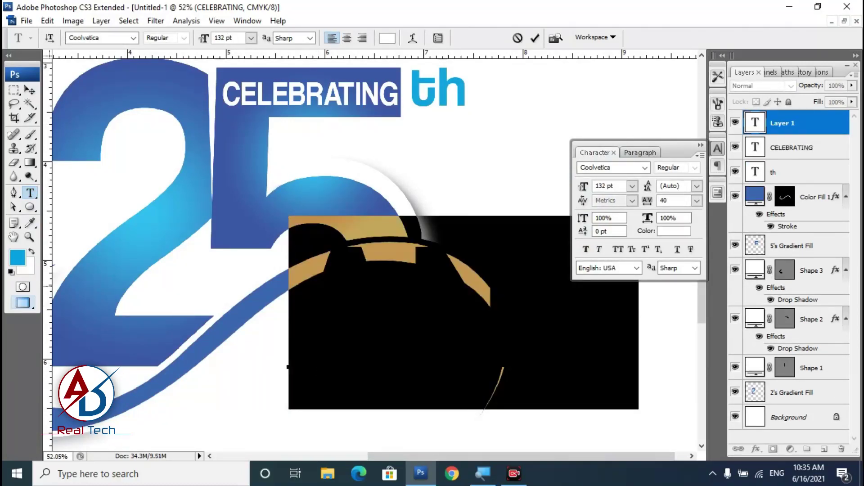
click(674, 231)
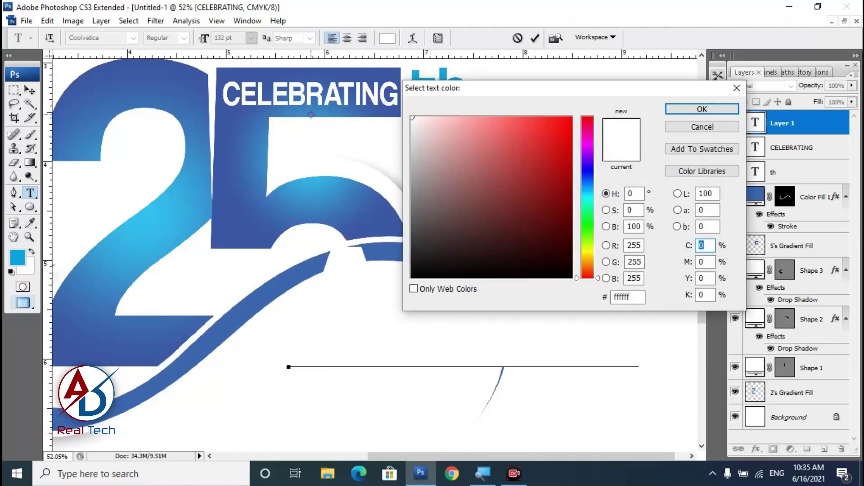
click(221, 116)
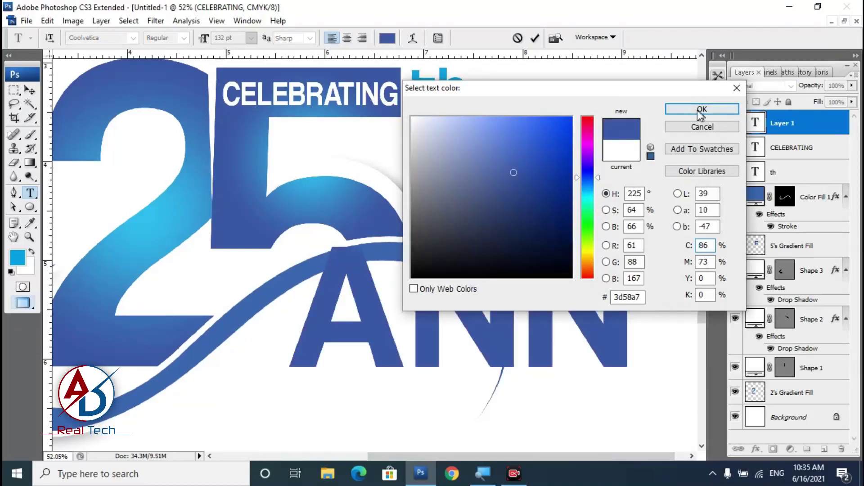
click(700, 110)
click(30, 90)
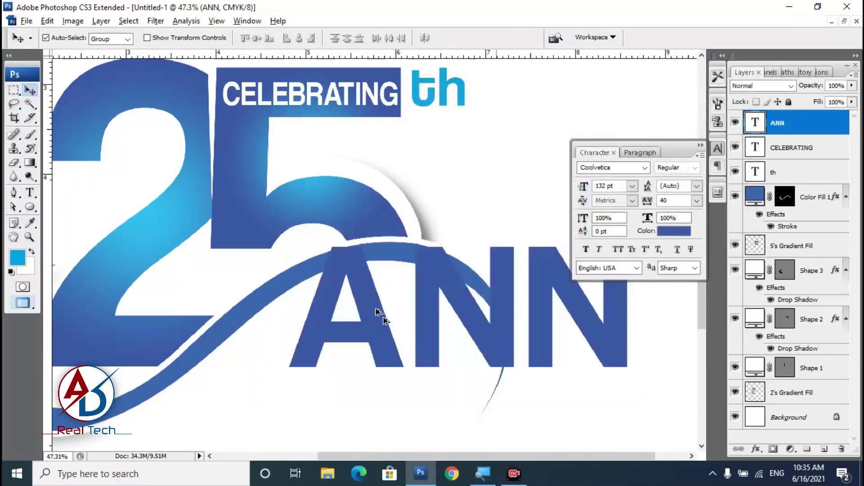
scroll(380, 313, down, 1)
scroll(336, 381, down, 2)
scroll(465, 366, down, 1)
scroll(478, 360, up, 1)
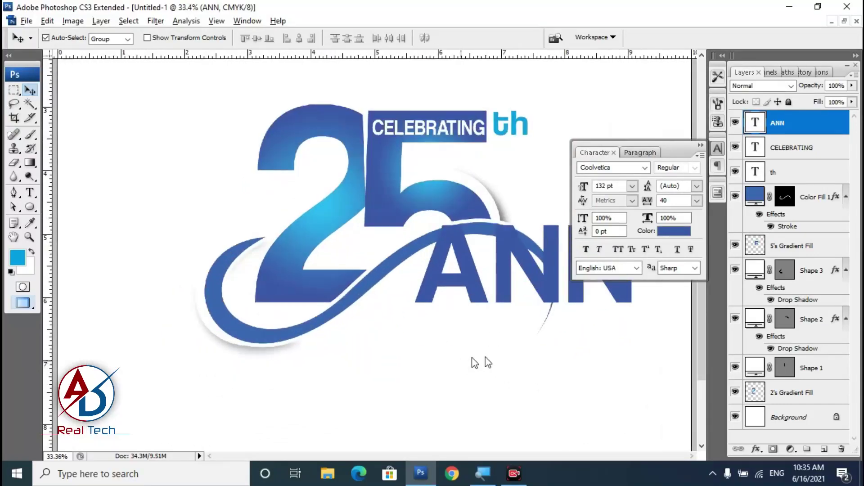
scroll(507, 375, down, 1)
mouse_move(495, 315)
mouse_down()
mouse_move(283, 229)
mouse_move(298, 173)
mouse_up()
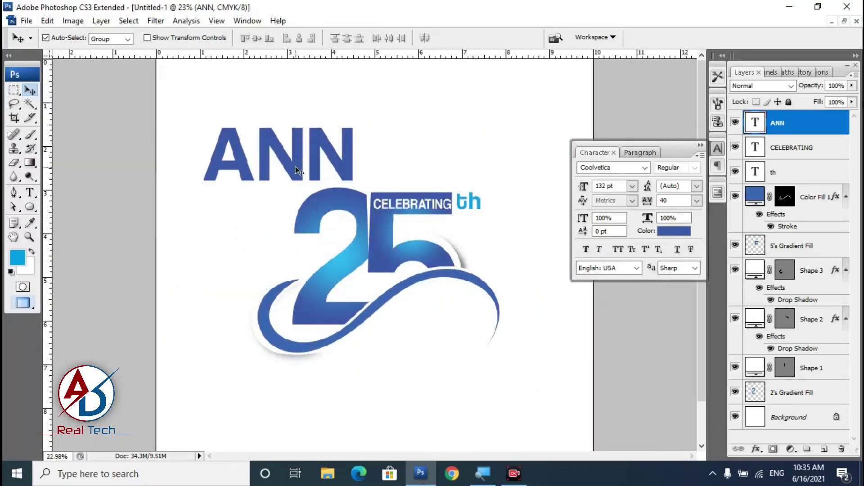
- Scale the ANN text down to a small size
key(ctrl+t)
drag(358, 200, 245, 137)
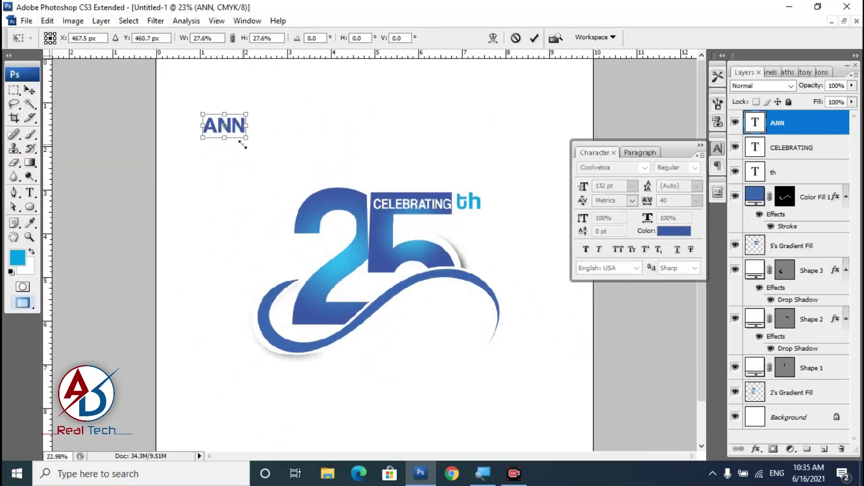
key(Return)
- Extend the text to read 'ANNIVERSARY' and commit it
key(t)
click(240, 135)
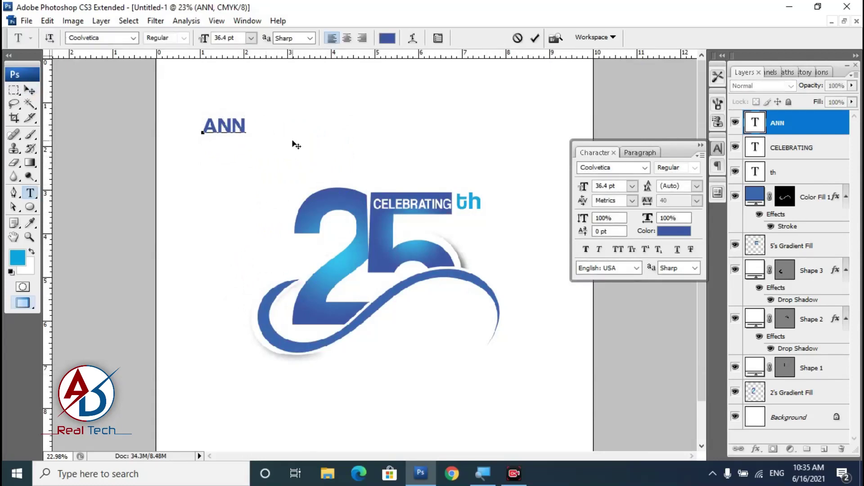
text(IVER)
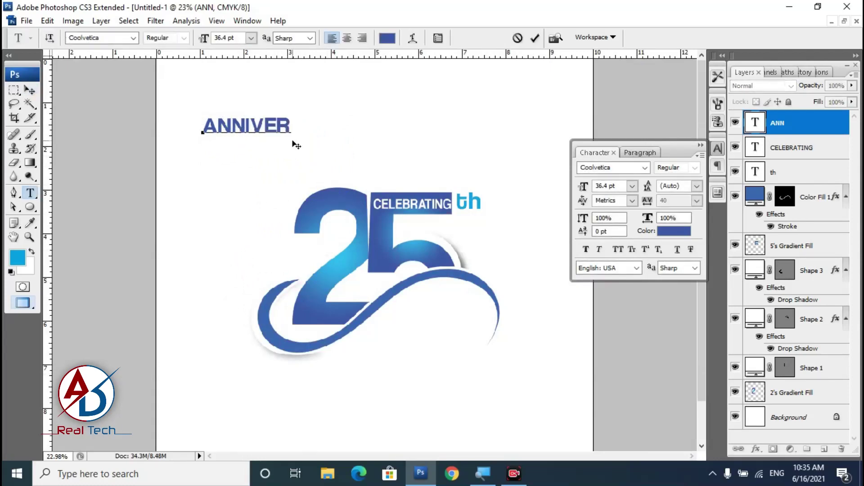
text(SA)
text(RY)
key(ctrl+Return)
key(v)
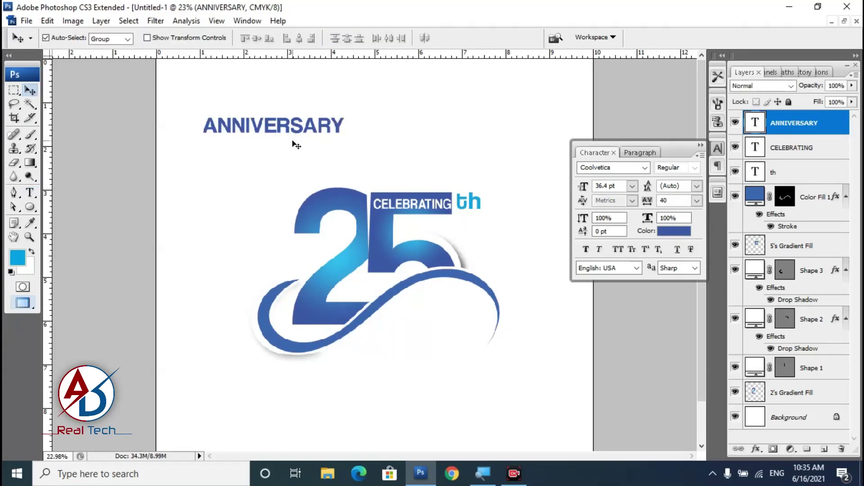
key(ctrl+t)
scroll(338, 144, up, 1)
scroll(382, 203, up, 1)
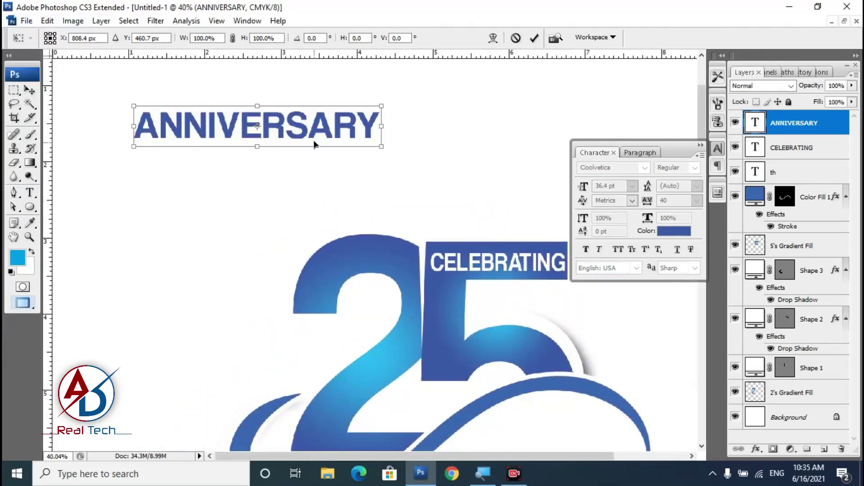
key(Return)
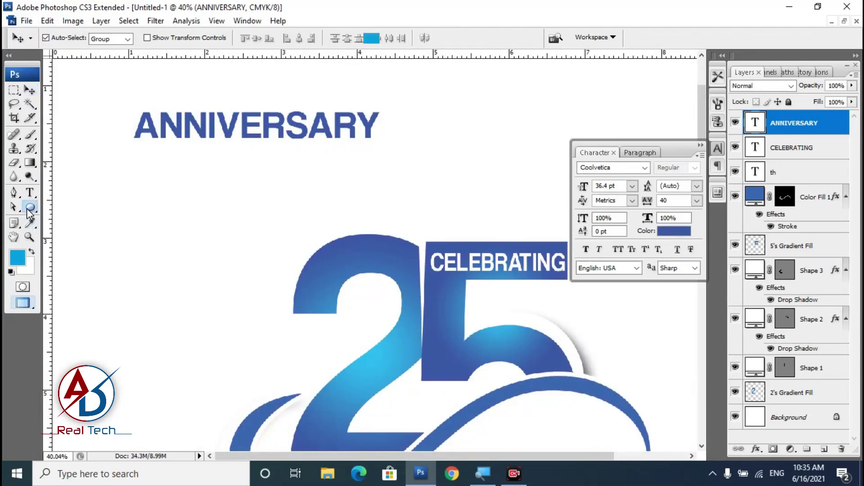
click(30, 193)
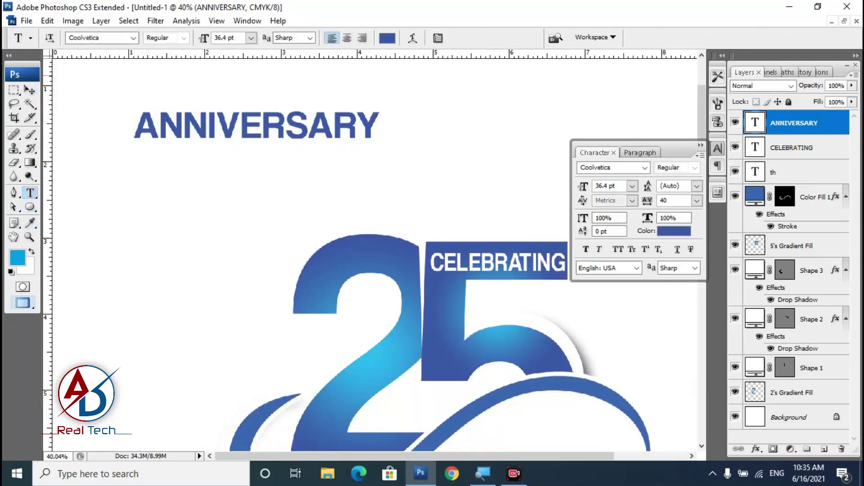
- Warp ANNIVERSARY with the Arc style at about +19% bend
click(414, 39)
click(495, 97)
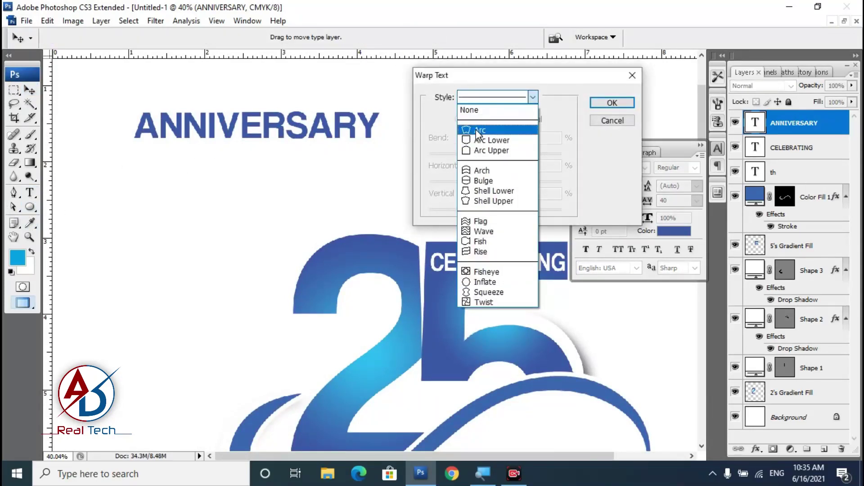
click(479, 130)
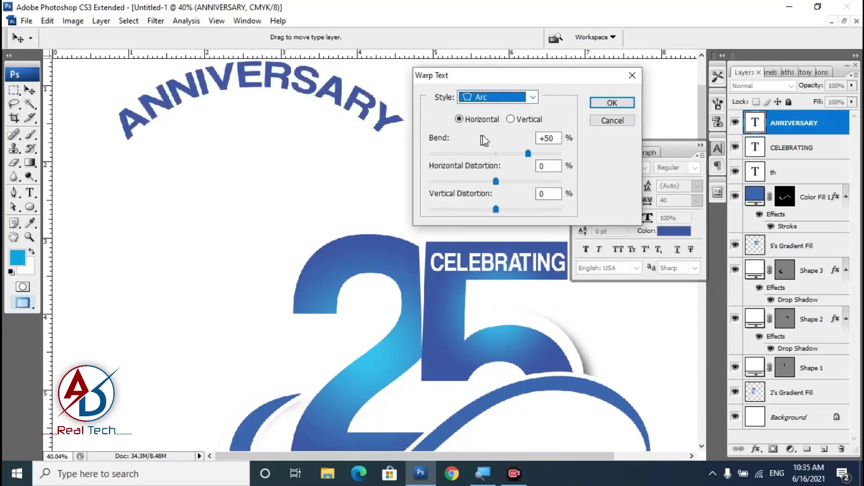
drag(526, 153, 509, 154)
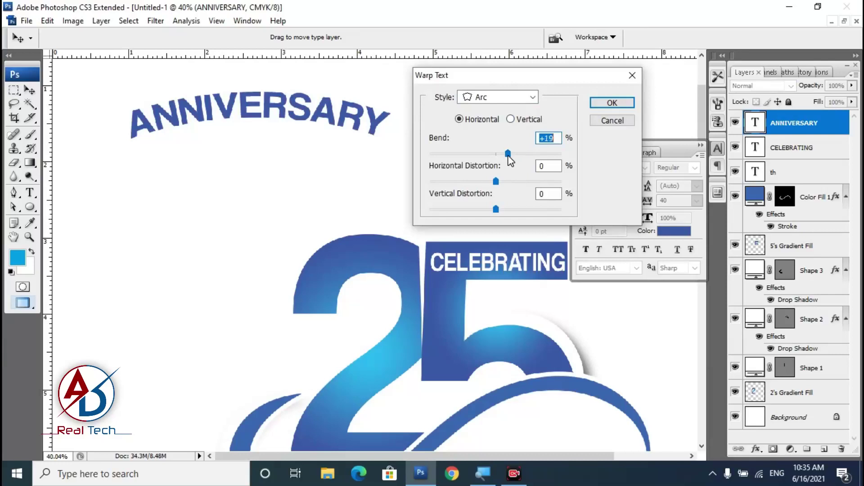
click(590, 102)
key(t)
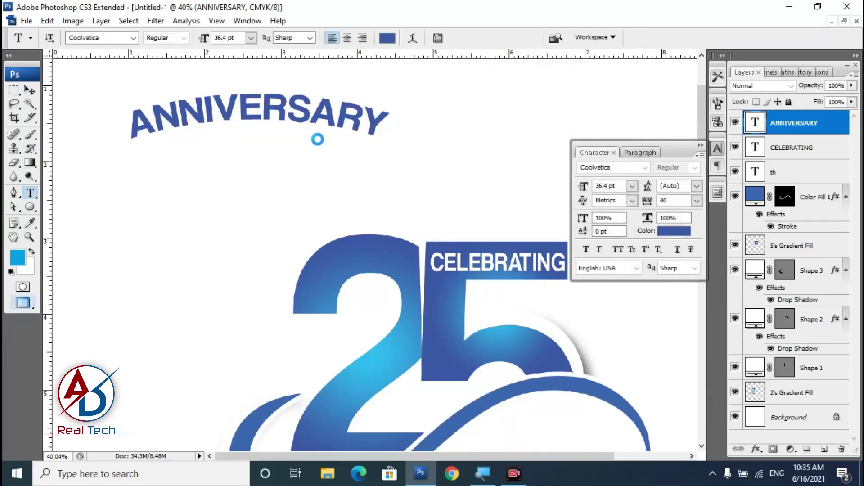
drag(316, 138, 325, 157)
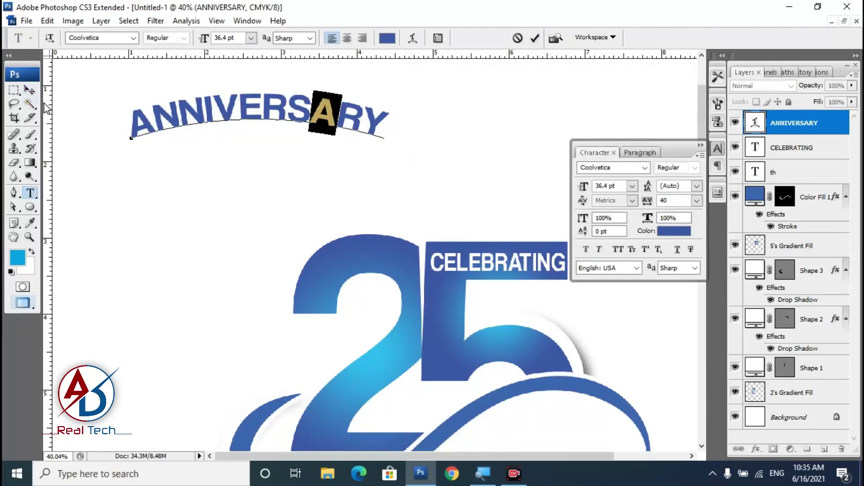
click(28, 92)
key(ctrl+t)
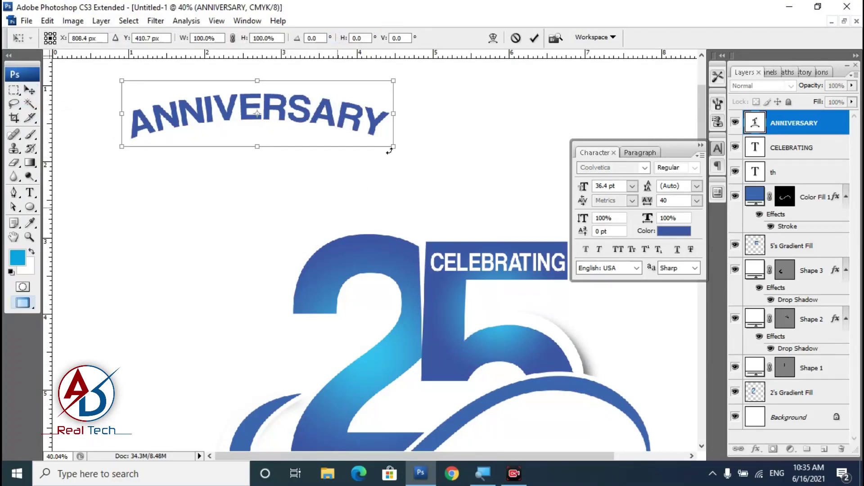
- Shrink ANNIVERSARY to about half size and place it onto the 25
mouse_move(389, 151)
mouse_down()
mouse_move(258, 102)
mouse_move(412, 357)
mouse_move(444, 369)
mouse_up()
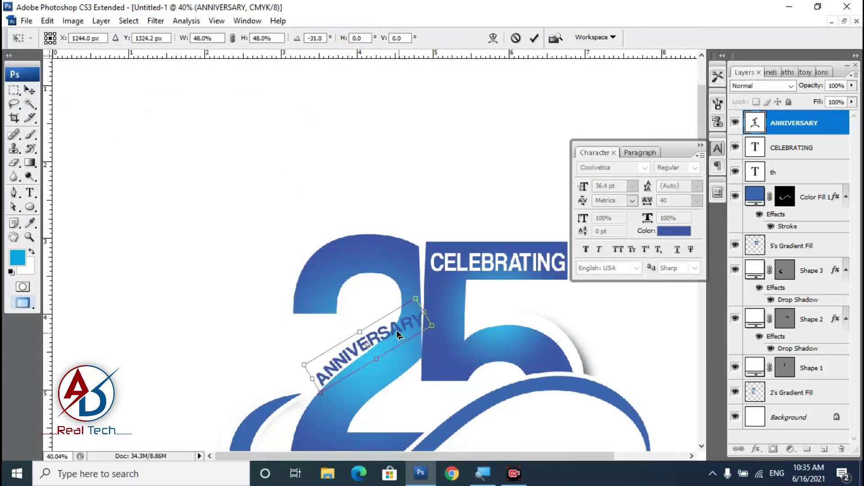
drag(398, 335, 457, 374)
scroll(469, 408, up, 2)
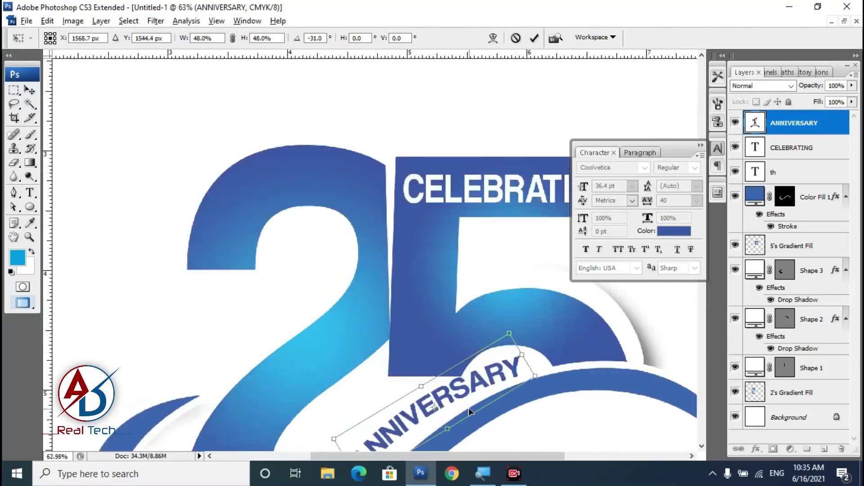
scroll(469, 408, up, 2)
drag(521, 409, 450, 269)
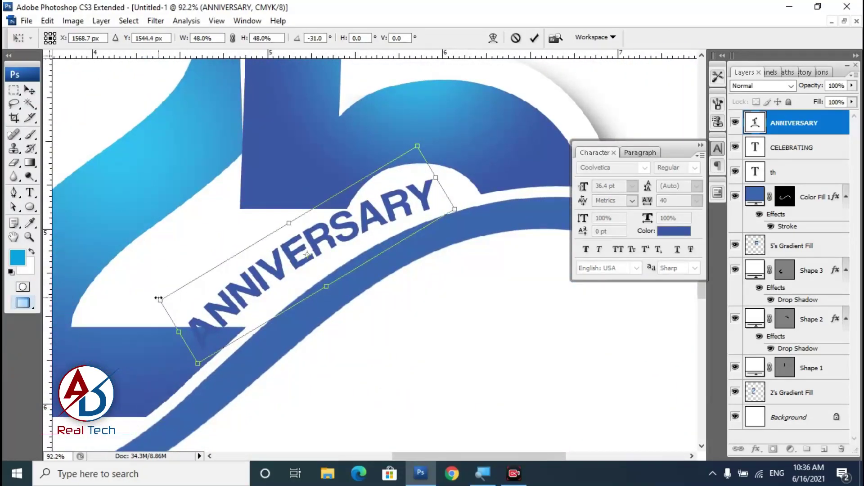
- Fine-tune ANNIVERSARY's scale to about 43% and its position beneath the 5
drag(158, 298, 205, 287)
mouse_move(323, 253)
mouse_down()
mouse_move(340, 247)
mouse_move(345, 255)
mouse_up()
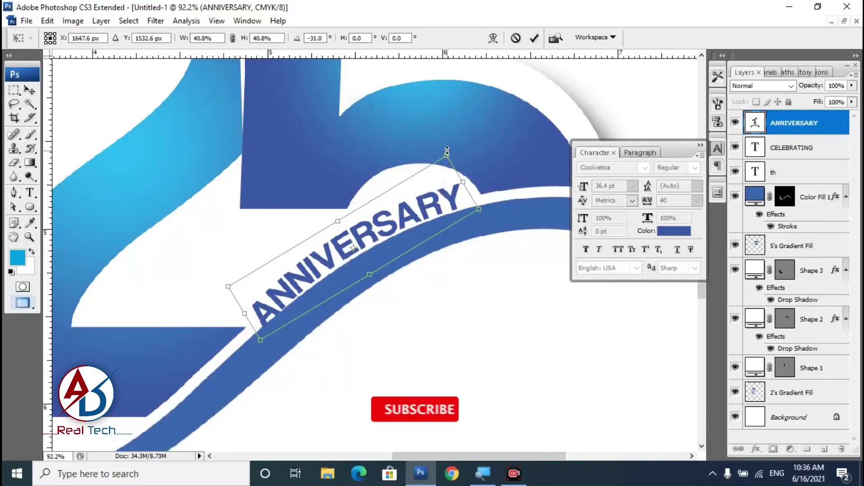
drag(446, 155, 456, 148)
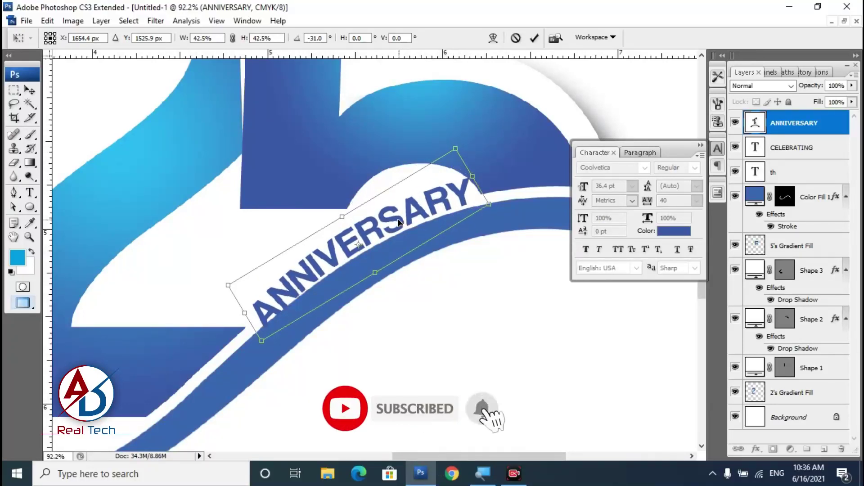
drag(382, 241, 375, 242)
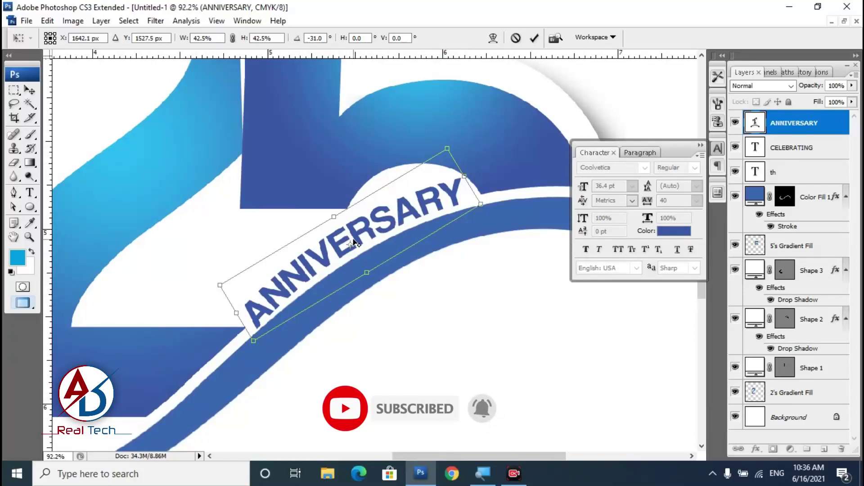
drag(356, 238, 357, 241)
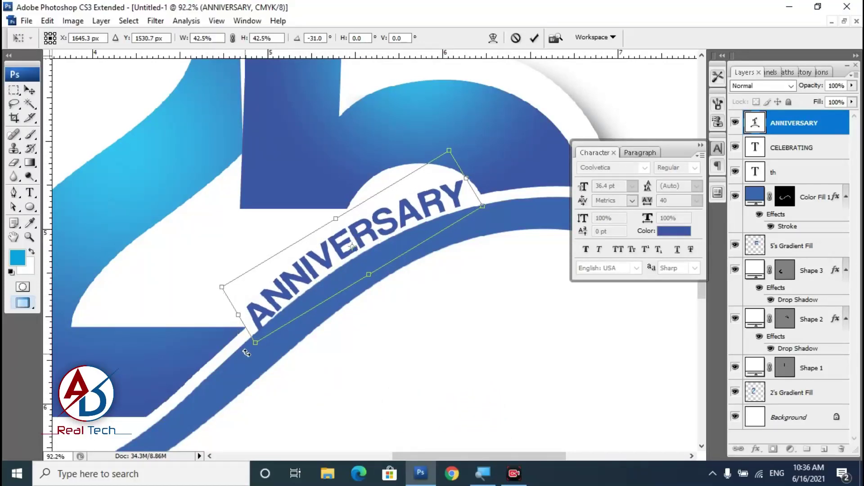
- Tilt ANNIVERSARY about -30° to follow the swoosh and apply the transform
drag(253, 349, 250, 337)
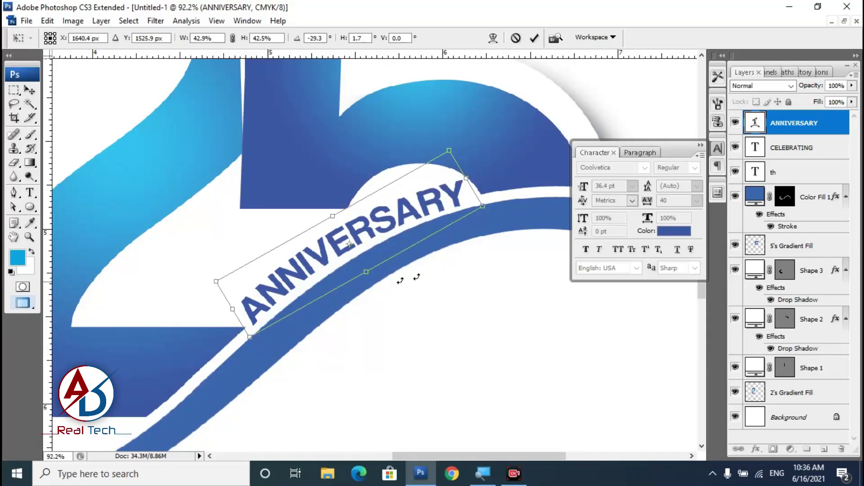
drag(485, 208, 485, 204)
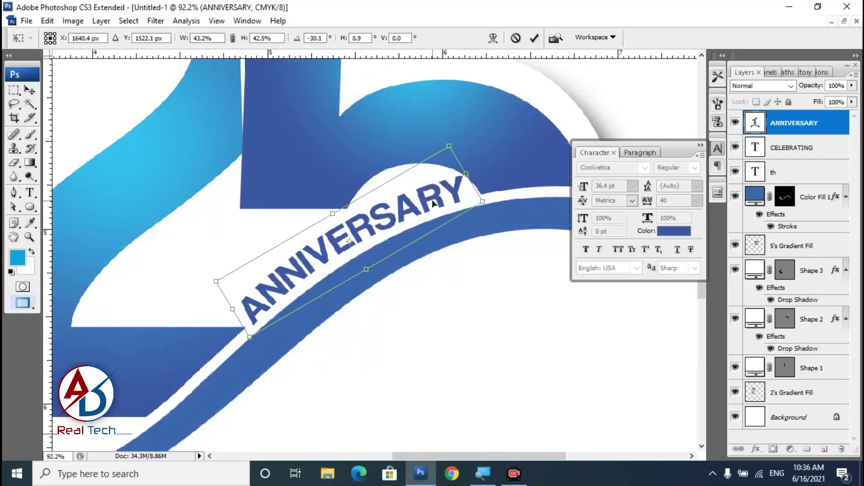
drag(433, 200, 436, 204)
key(Return)
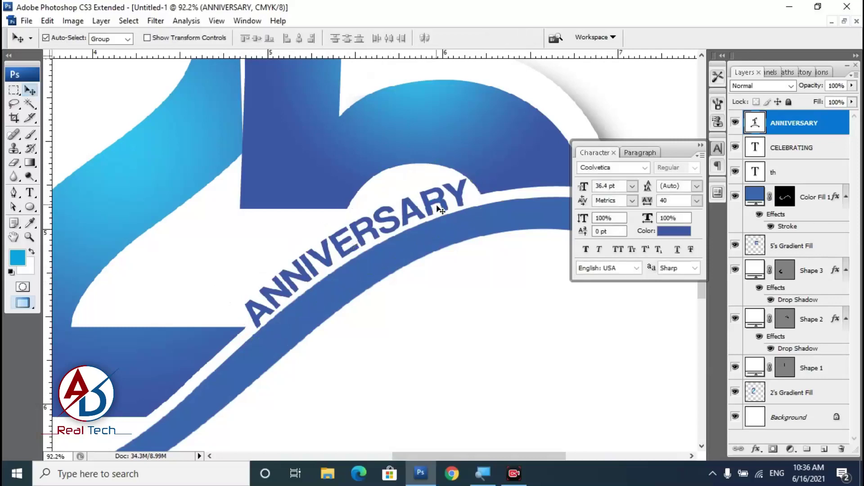
key(ctrl+0)
- Nudge ANNIVERSARY slightly left along the swoosh and deselect it
scroll(430, 317, down, 1)
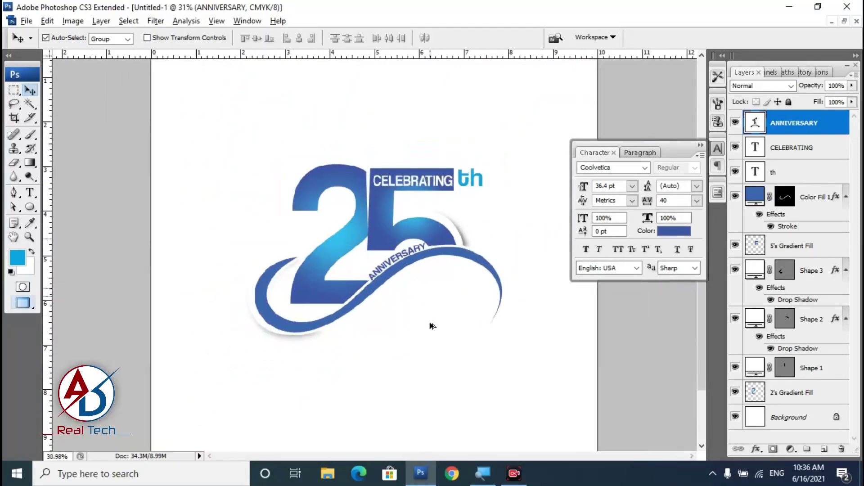
scroll(441, 335, up, 1)
scroll(435, 362, down, 1)
scroll(436, 362, up, 1)
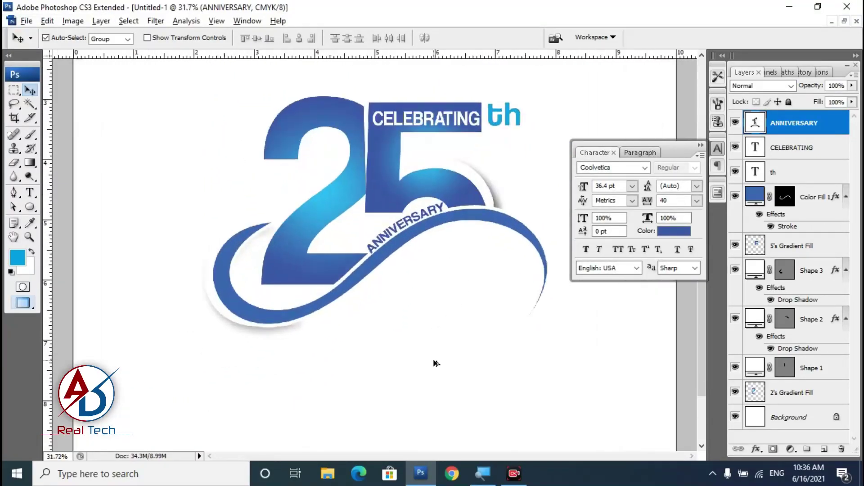
scroll(438, 360, up, 1)
scroll(445, 351, up, 1)
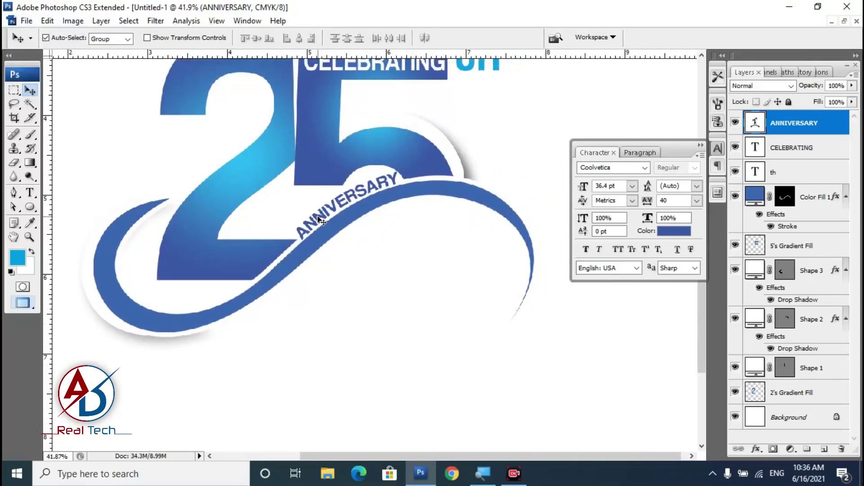
key(Left)
key(Left)
key(Left)
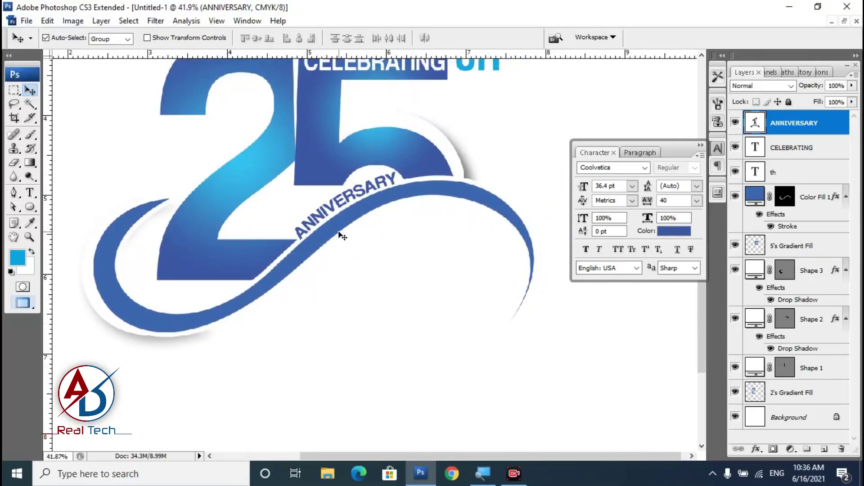
click(391, 284)
- Recheck the logo zoomed in and bring up the alternative shape drawing tools
scroll(405, 289, down, 1)
scroll(419, 310, up, 1)
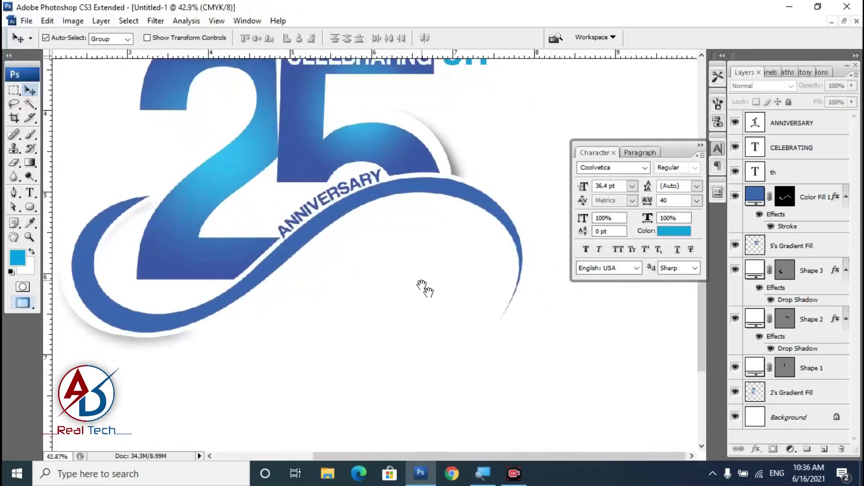
scroll(405, 294, up, 2)
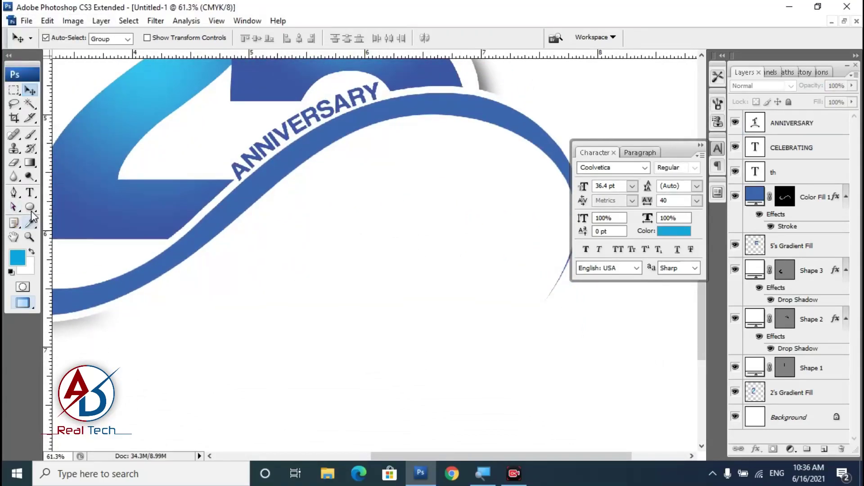
right_click(30, 210)
- Switch to the Custom Shape tool and browse its shape picker, widening the list
click(106, 265)
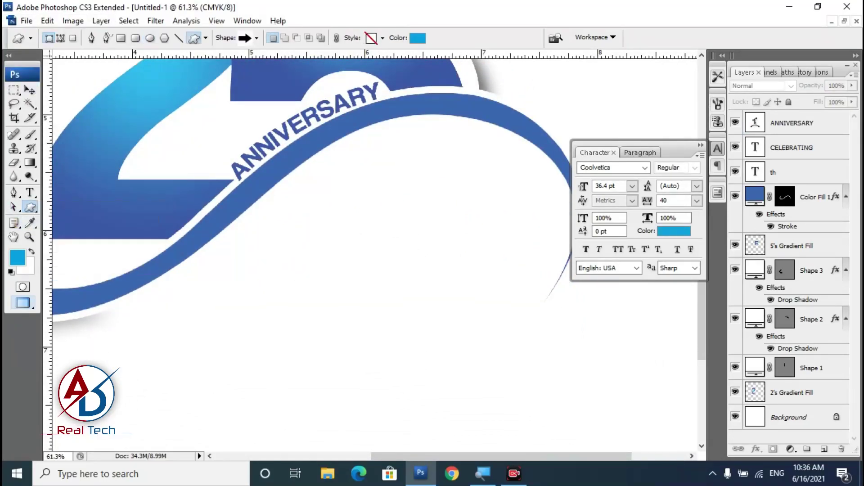
click(257, 38)
scroll(274, 324, down, 3)
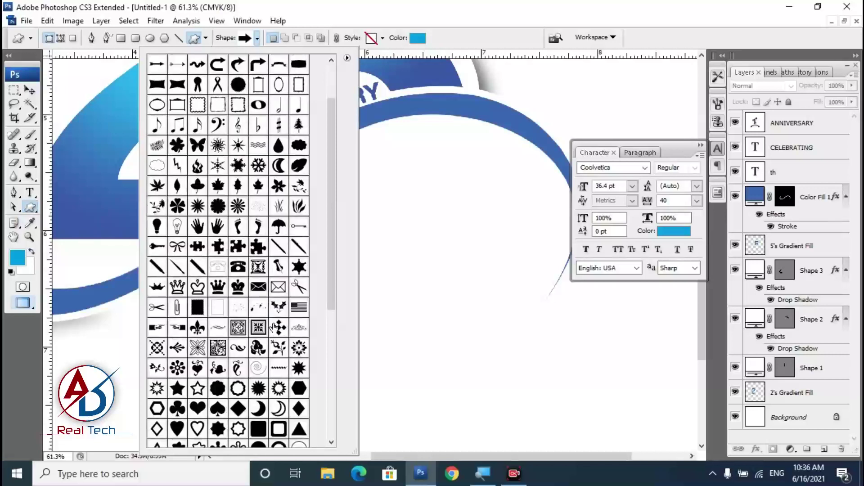
scroll(264, 343, down, 3)
scroll(266, 356, down, 3)
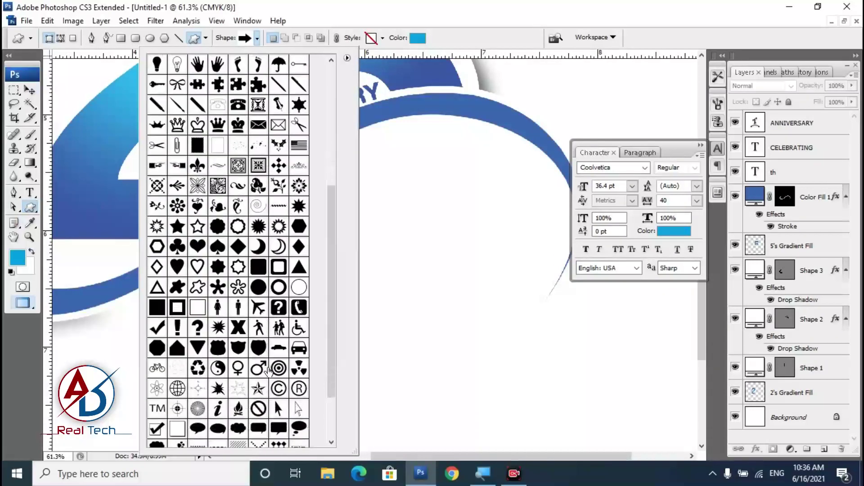
scroll(269, 382, down, 3)
scroll(269, 385, up, 3)
drag(354, 453, 472, 406)
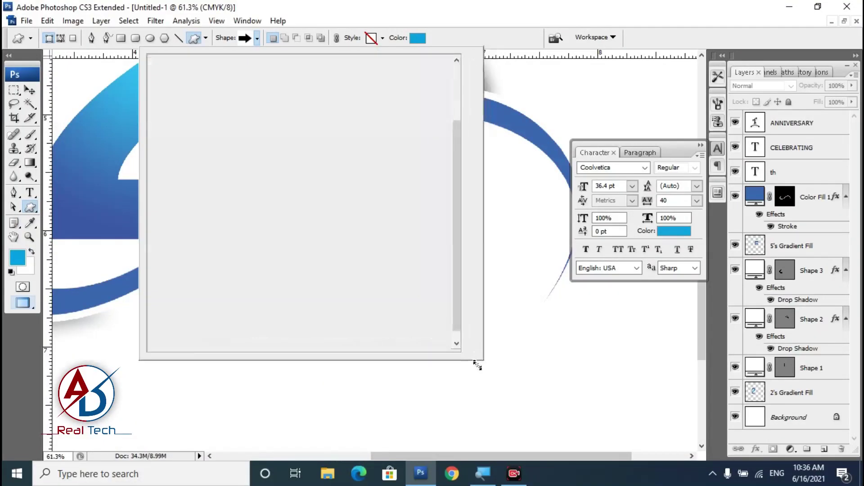
scroll(383, 308, up, 3)
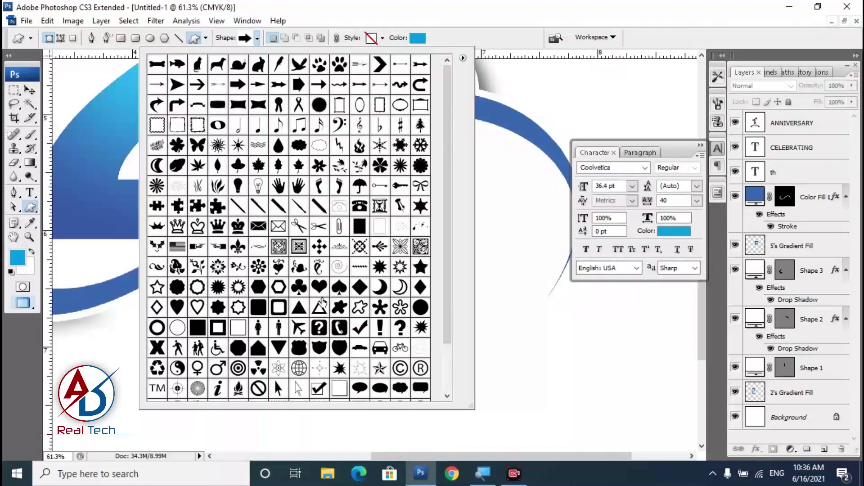
scroll(322, 299, down, 2)
scroll(322, 305, down, 1)
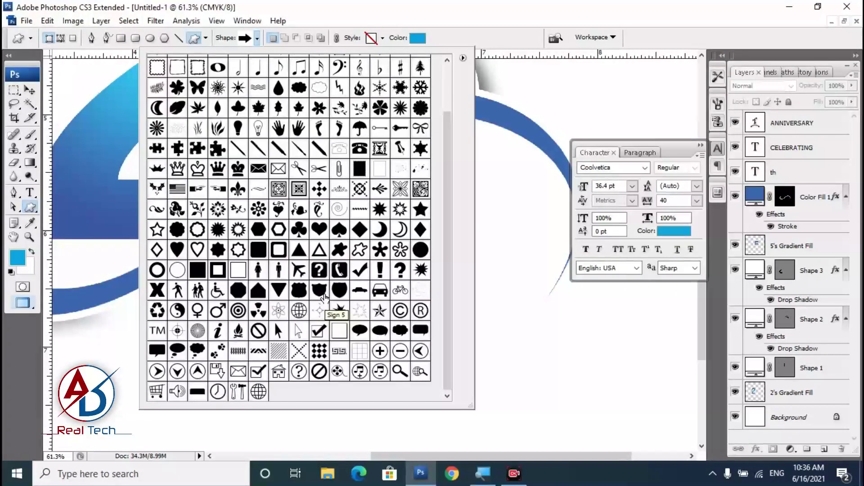
scroll(338, 297, up, 1)
scroll(351, 297, up, 1)
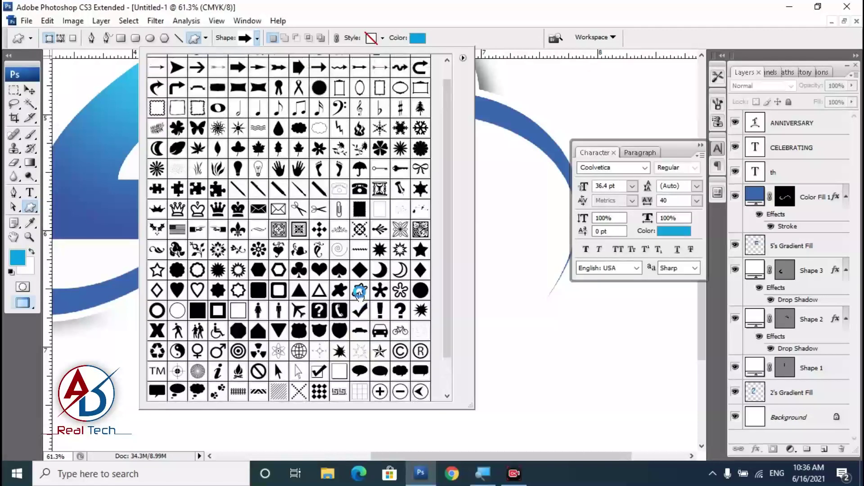
scroll(360, 296, up, 1)
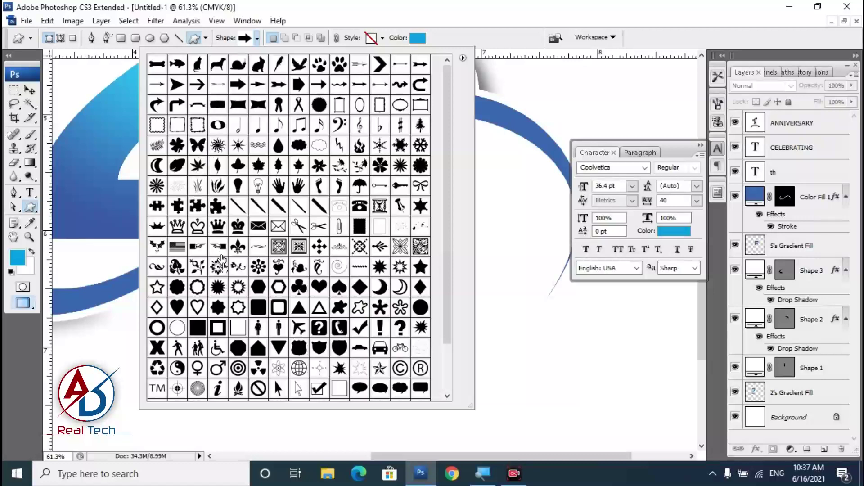
scroll(273, 341, down, 3)
scroll(273, 342, up, 3)
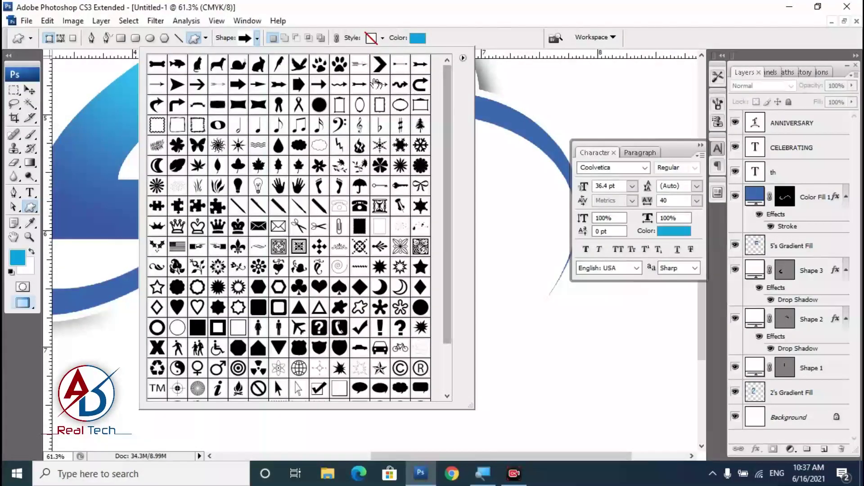
- Load the All custom shapes library, replacing the current shapes
click(462, 58)
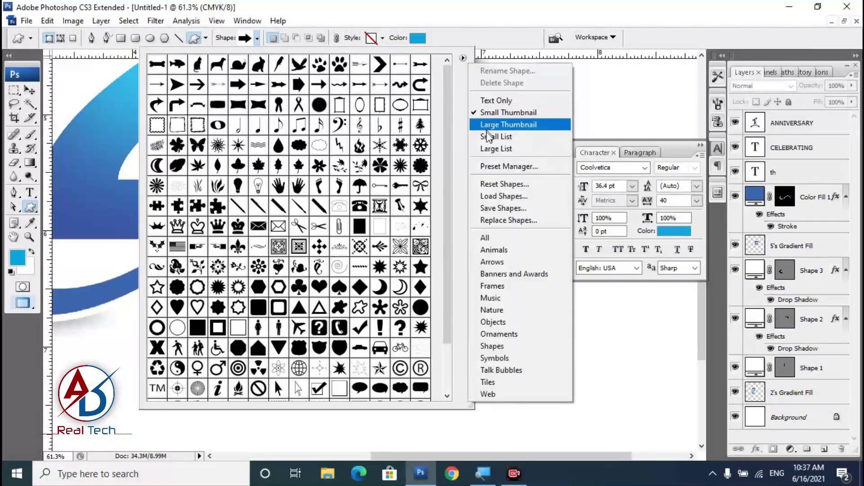
click(488, 238)
click(386, 187)
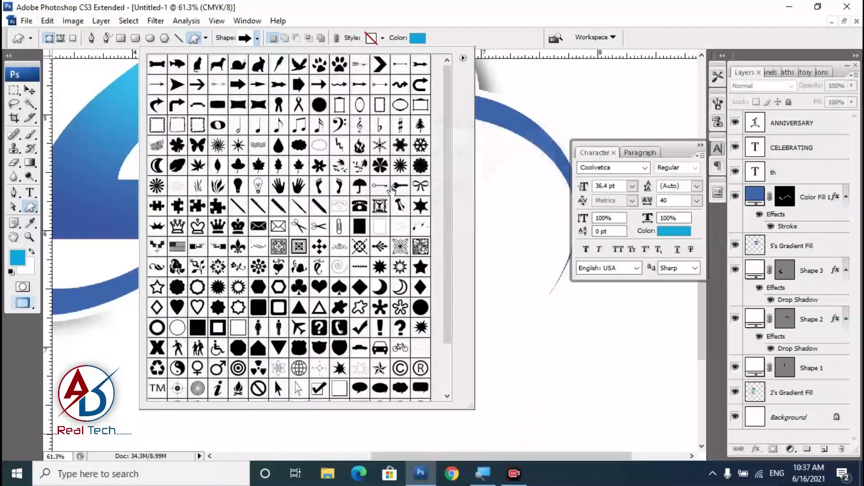
- Pick the star shape and draw a light-blue star below the ANNIVERSARY arc
mouse_move(444, 93)
mouse_down()
mouse_move(451, 117)
mouse_move(439, 80)
mouse_up()
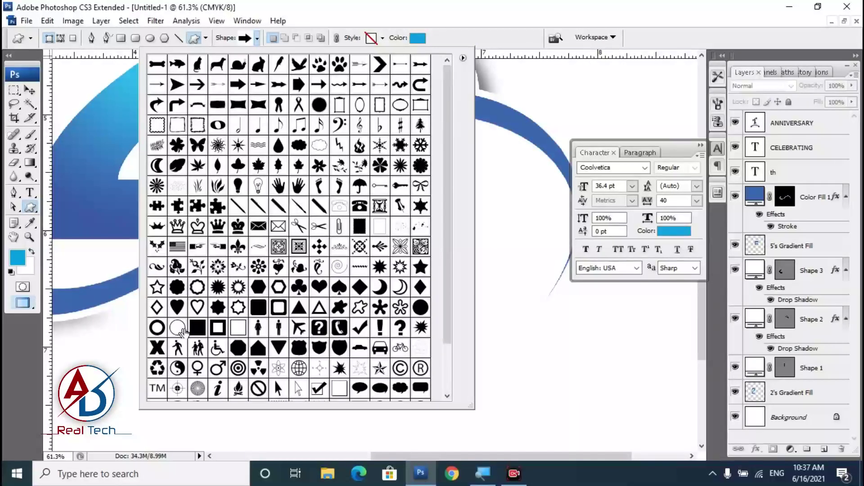
click(420, 267)
click(488, 280)
drag(372, 210, 410, 250)
- Move the star left onto the swoosh and shrink it to about a third its size
scroll(445, 304, up, 2)
drag(444, 304, 424, 318)
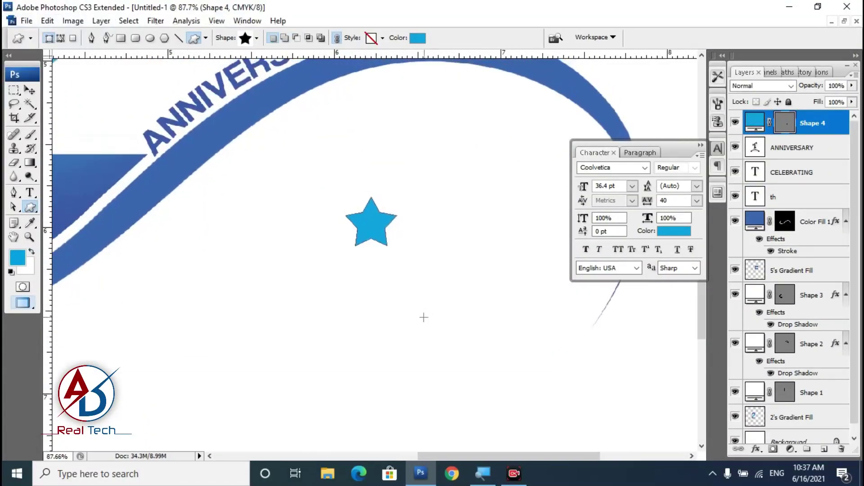
click(29, 90)
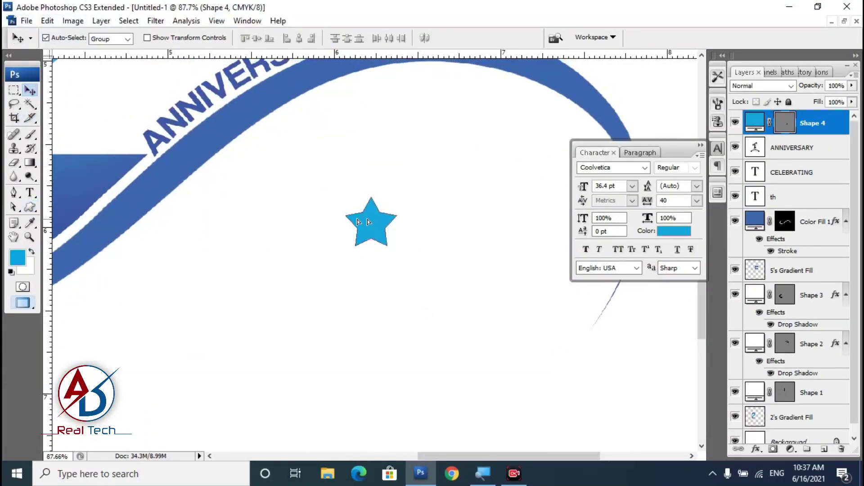
drag(369, 222, 237, 216)
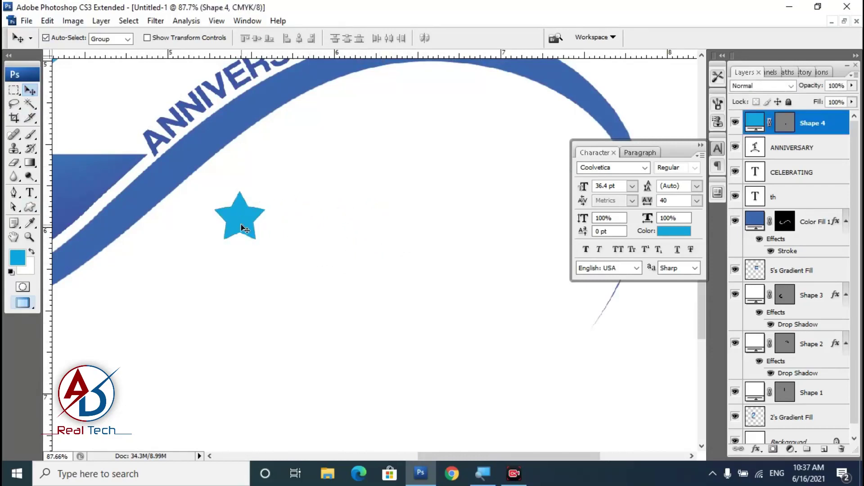
key(ctrl+t)
mouse_move(267, 192)
mouse_down()
mouse_move(232, 237)
mouse_move(210, 191)
mouse_move(232, 172)
mouse_up()
key(Return)
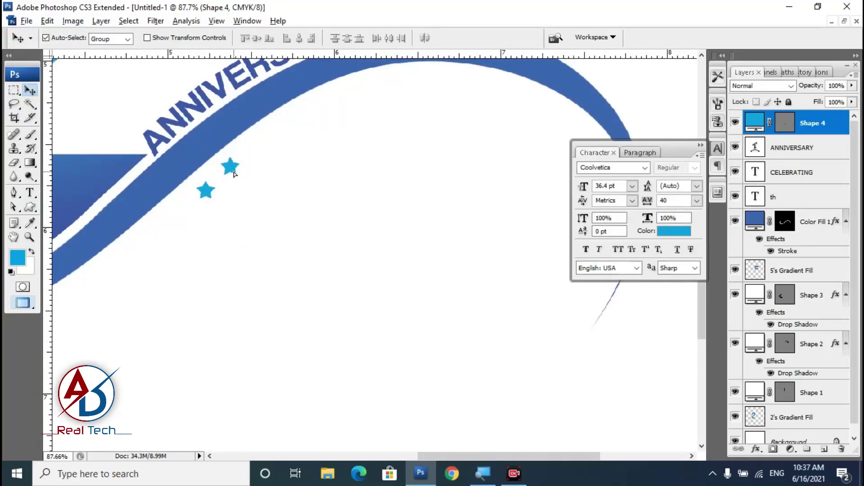
- Duplicate the small star up and right, enlarging and rotating the copy slightly
key(ctrl+t)
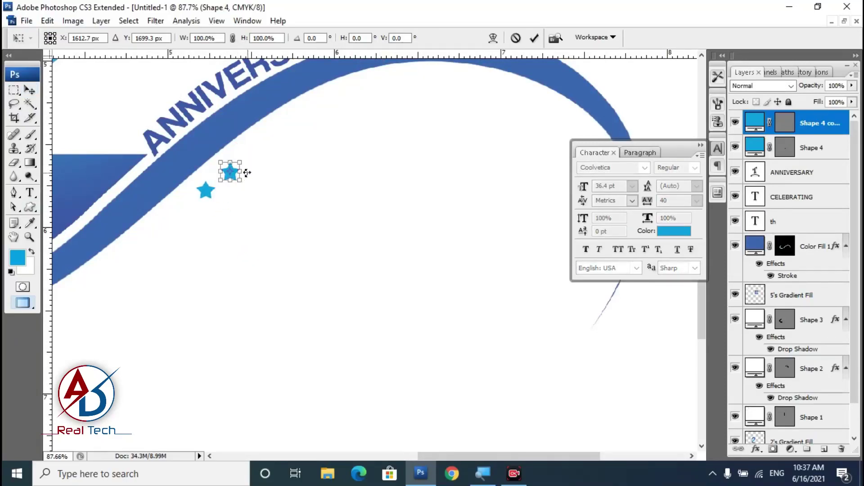
key(Return)
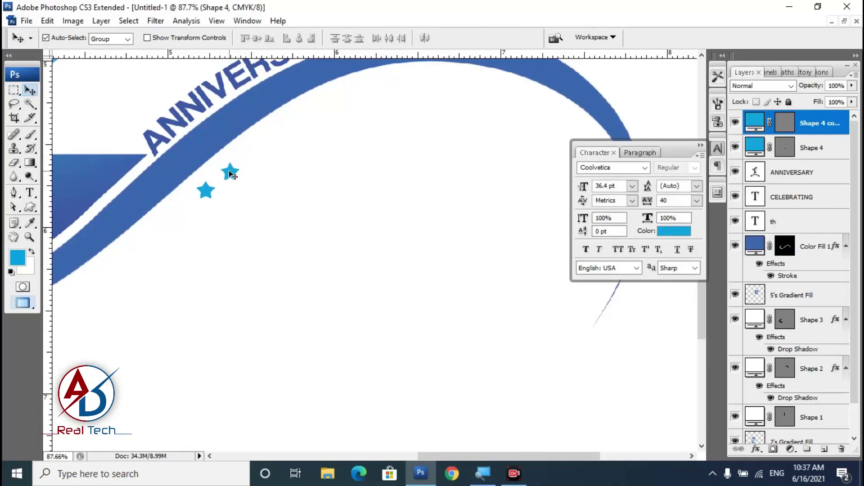
key(ctrl+t)
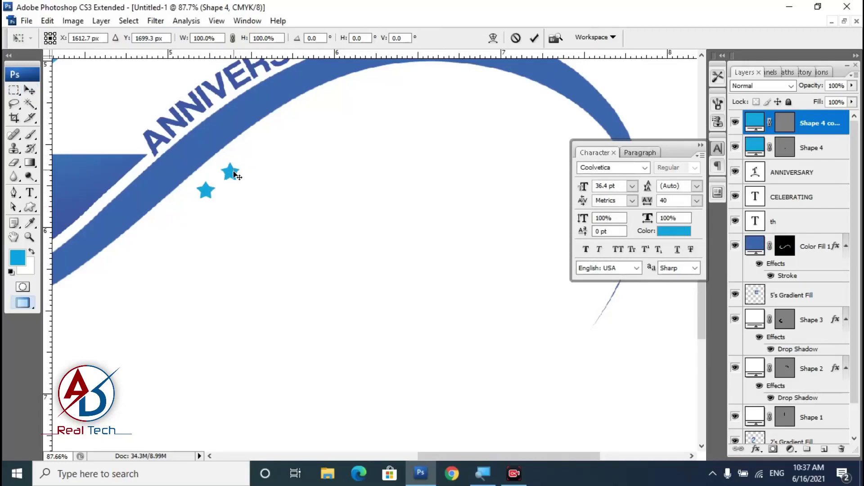
mouse_move(240, 162)
mouse_down()
mouse_move(304, 131)
mouse_move(249, 164)
mouse_up()
key(Return)
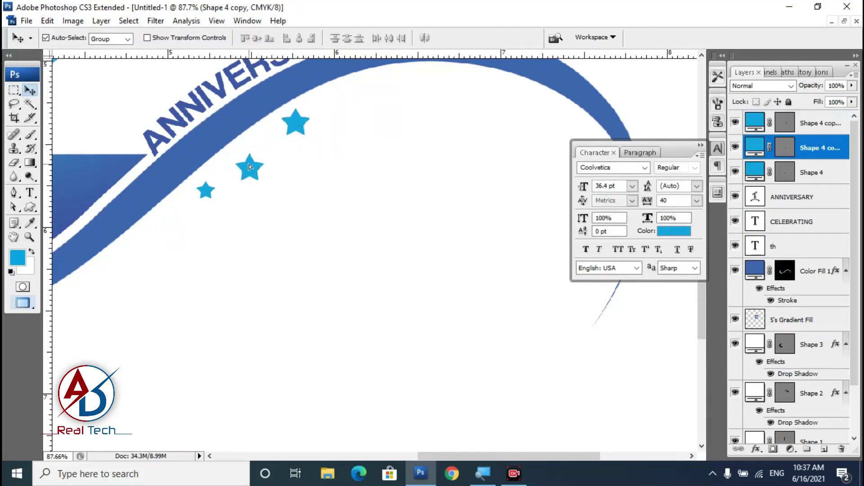
- Duplicate the star onto a new layer and move it further up the swoosh
key(ctrl+j)
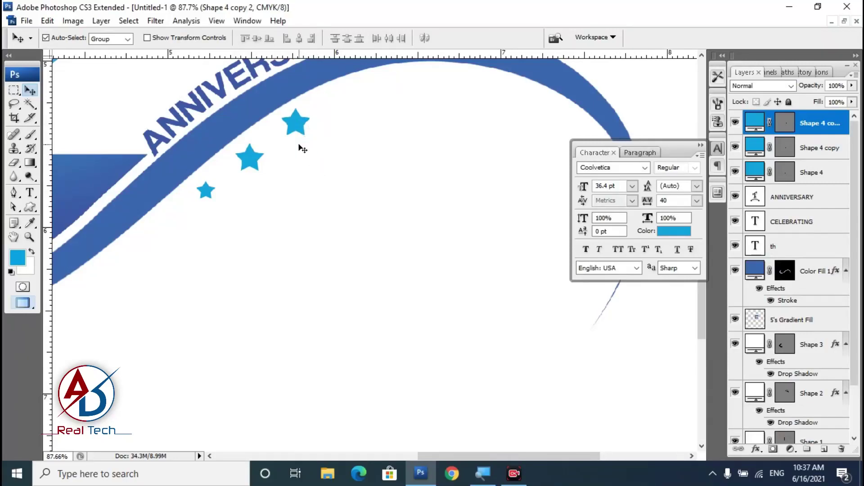
key(ctrl+t)
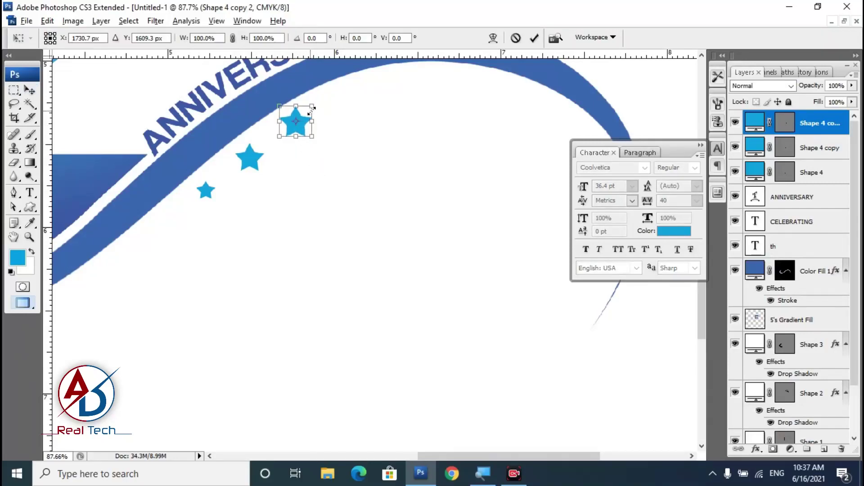
key(Return)
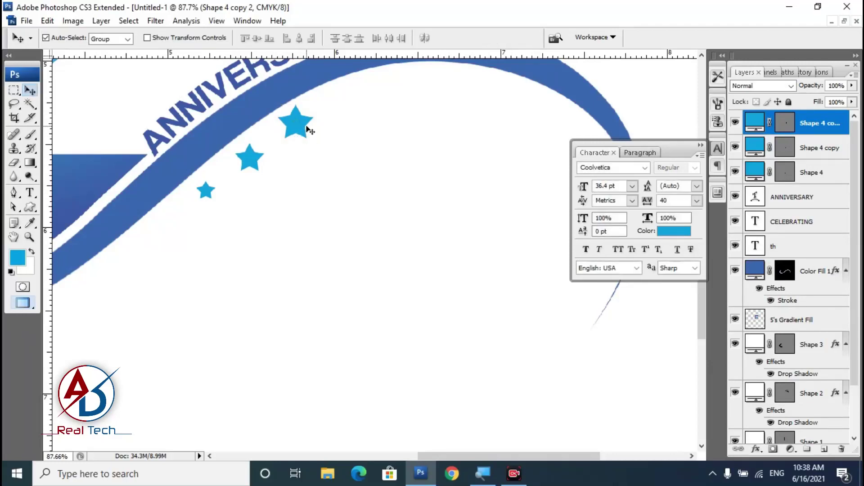
mouse_move(302, 129)
mouse_down()
mouse_move(365, 98)
mouse_move(383, 113)
mouse_move(464, 103)
mouse_up()
- Add two more star copies to the right, enlarging the newest to about 150%
key(ctrl+j)
key(ctrl+t)
key(Return)
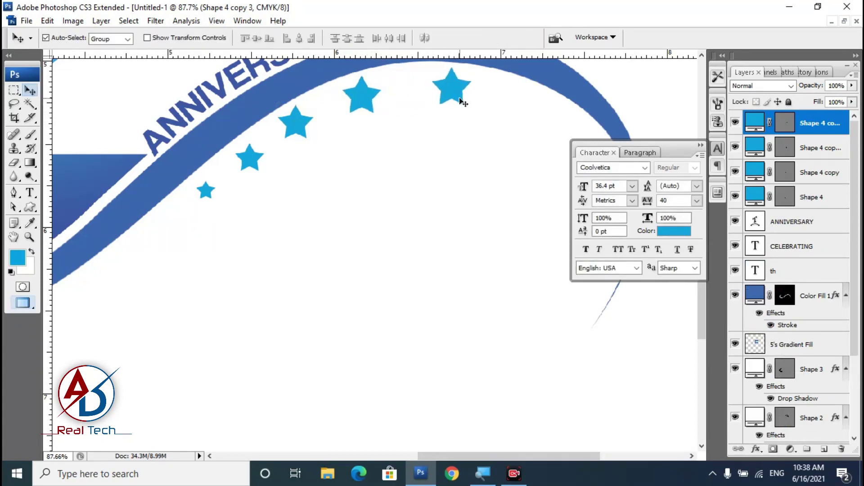
key(ctrl+j)
key(ctrl+t)
drag(465, 107, 474, 114)
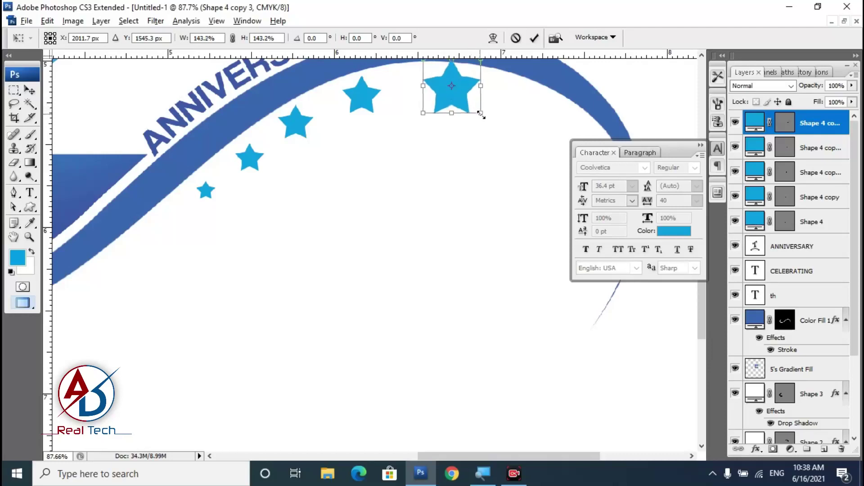
key(ctrl+minus)
key(ctrl+minus)
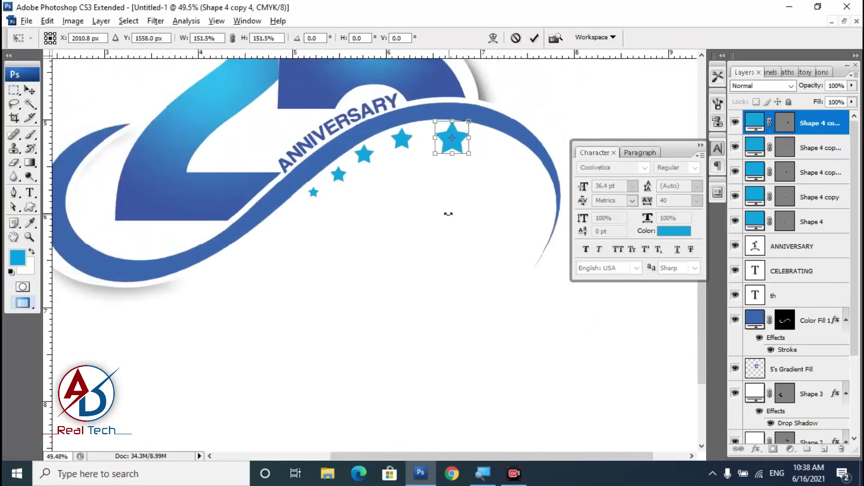
- Shrink the largest star slightly and add a rotated copy at the row's right end
drag(452, 227, 390, 230)
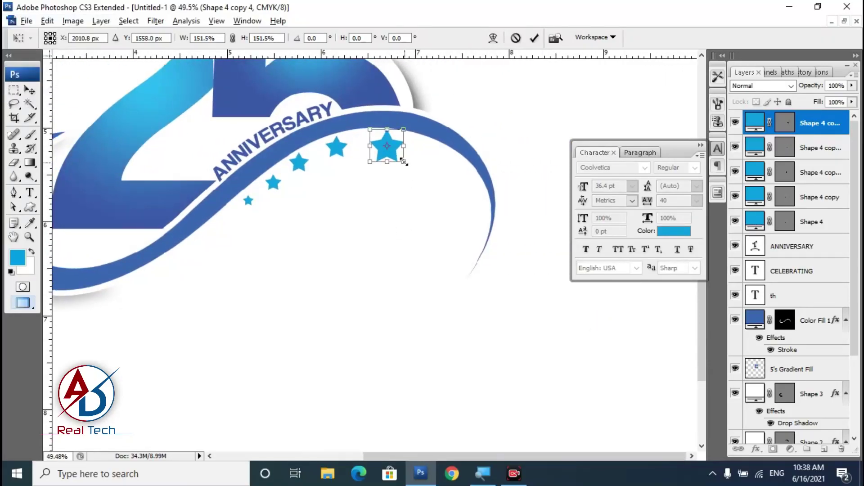
drag(404, 162, 402, 161)
key(Return)
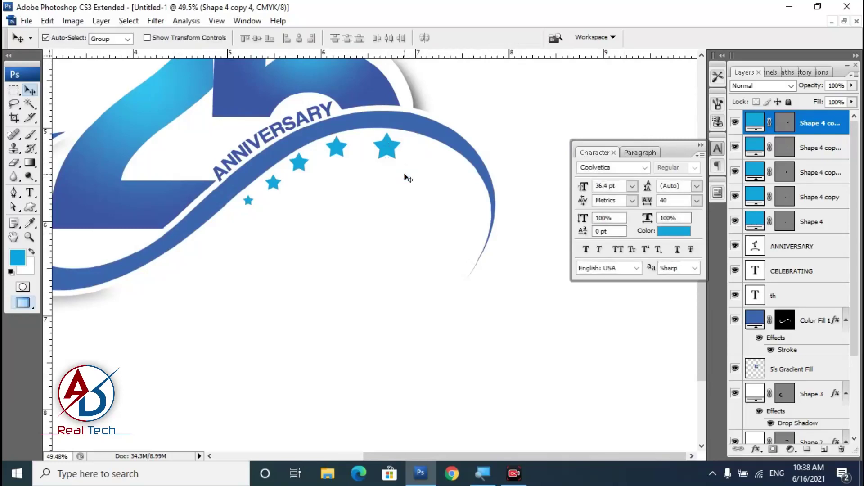
mouse_move(388, 149)
mouse_down()
mouse_move(430, 154)
mouse_move(439, 165)
mouse_move(431, 201)
mouse_up()
key(ctrl+t)
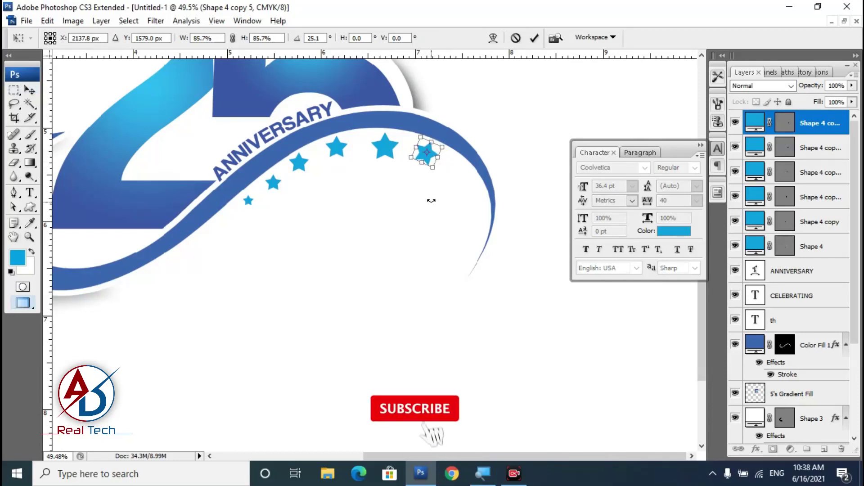
key(Return)
- Re-transform the middle star and the next star down the row
ctrl+click(337, 148)
key(ctrl+t)
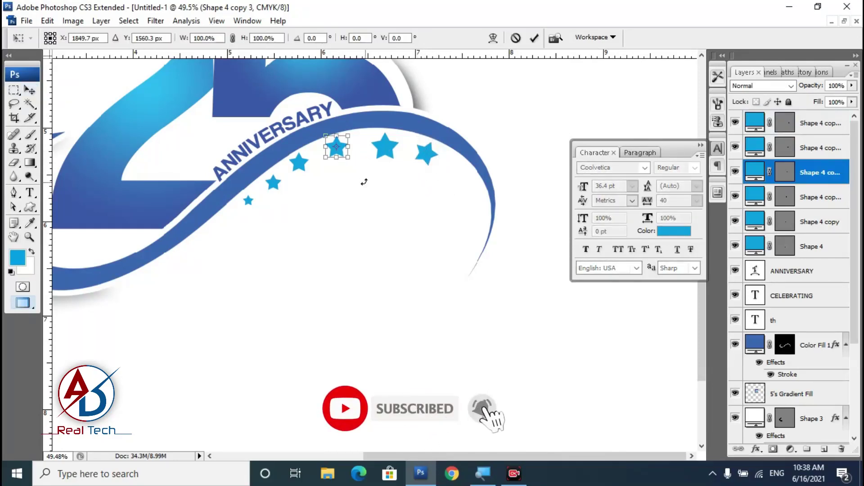
key(Return)
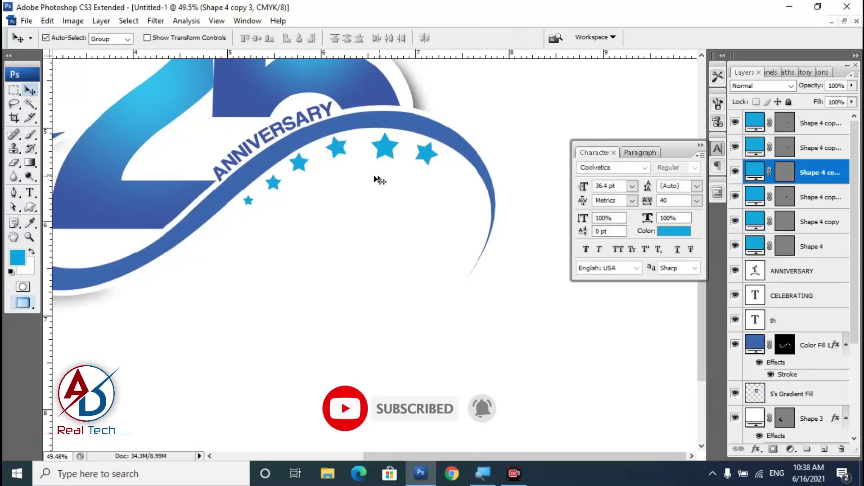
click(299, 163)
key(ctrl+t)
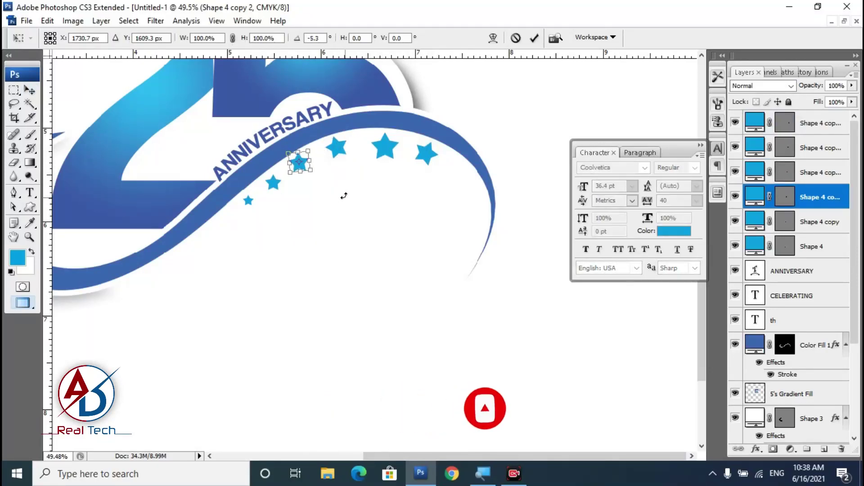
key(Return)
- Adjust the angles of the second-smallest and smallest stars
ctrl+click(274, 185)
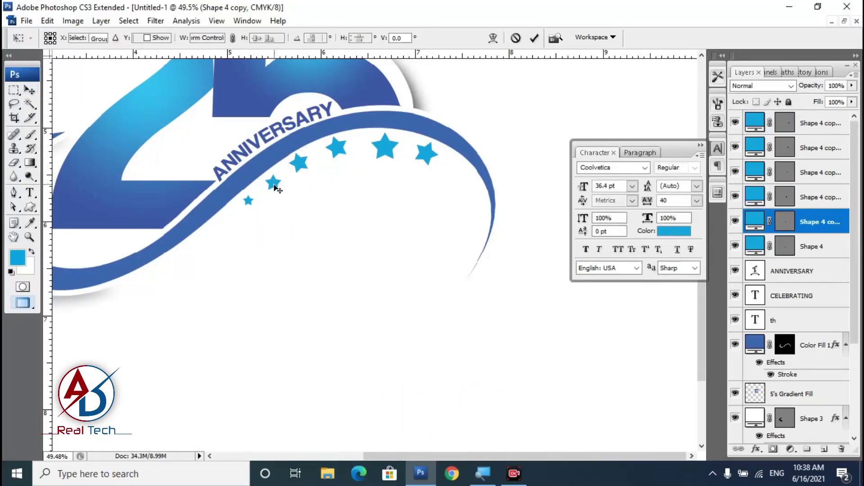
drag(283, 191, 315, 189)
key(Return)
ctrl+click(248, 200)
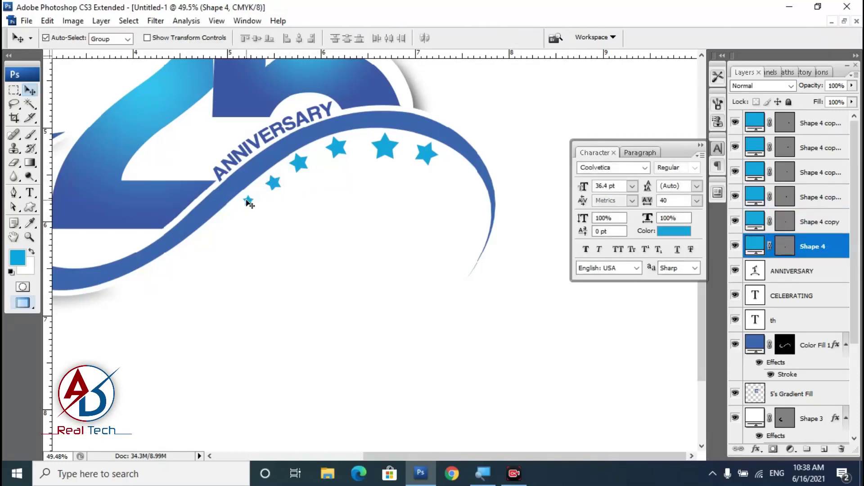
key(ctrl+t)
drag(279, 225, 299, 207)
key(Return)
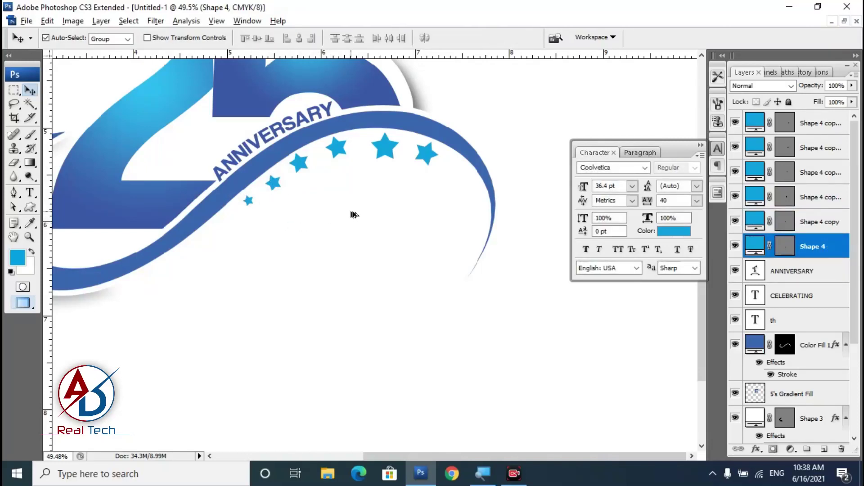
scroll(355, 215, down, 2)
scroll(497, 318, up, 1)
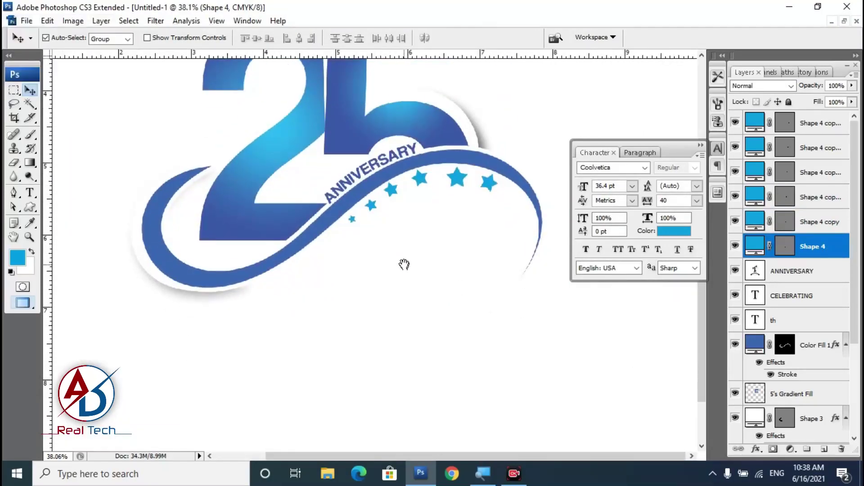
- Duplicate two rotated stars further down the right side of the arc
click(462, 187)
click(491, 188)
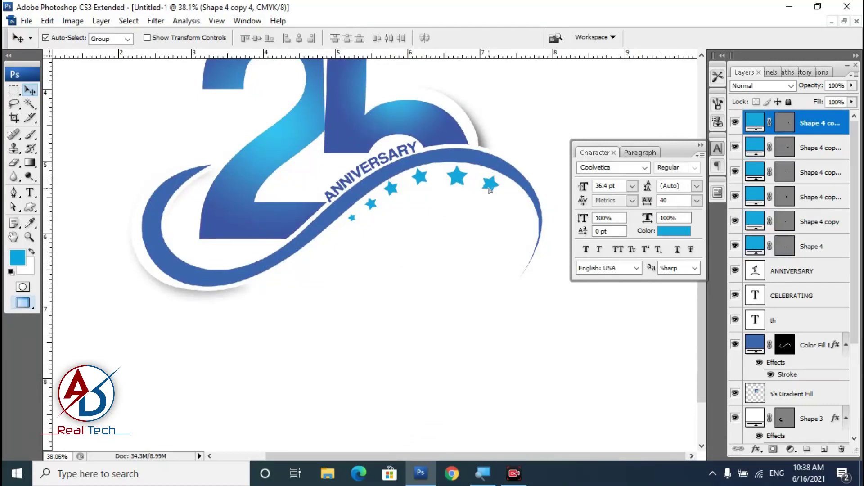
mouse_move(491, 191)
mouse_down()
mouse_move(518, 214)
mouse_move(500, 250)
mouse_up()
key(ctrl+t)
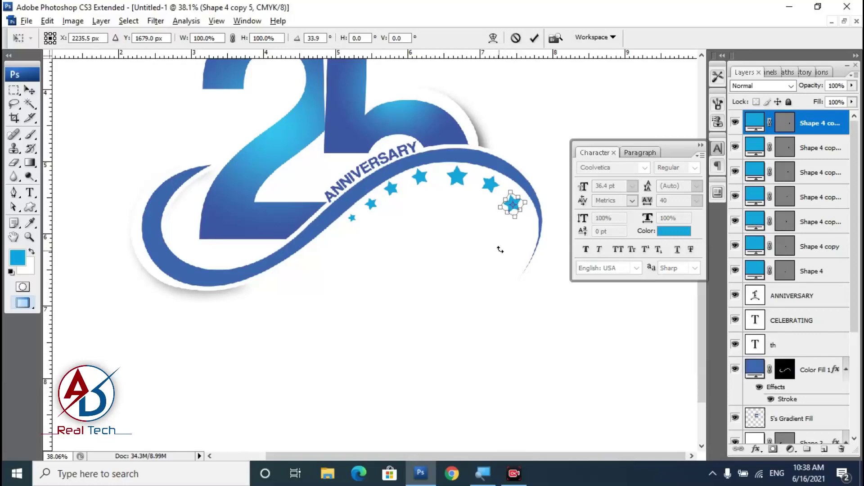
key(Return)
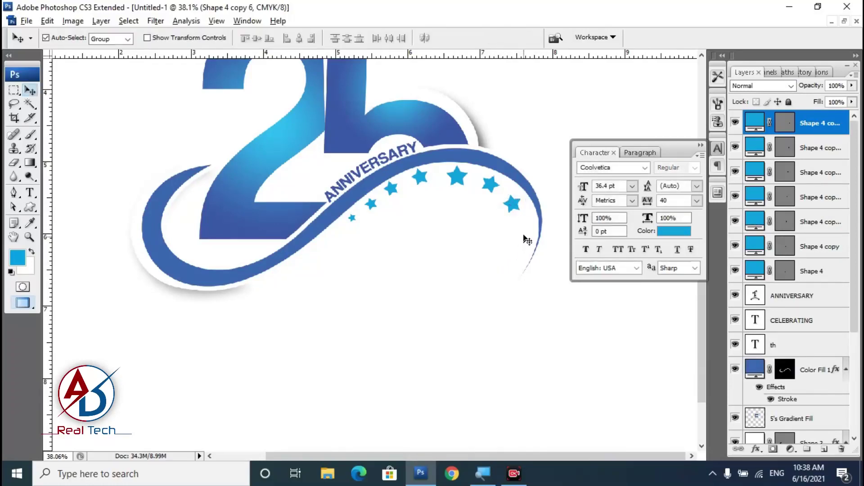
drag(517, 208, 530, 252)
key(ctrl+t)
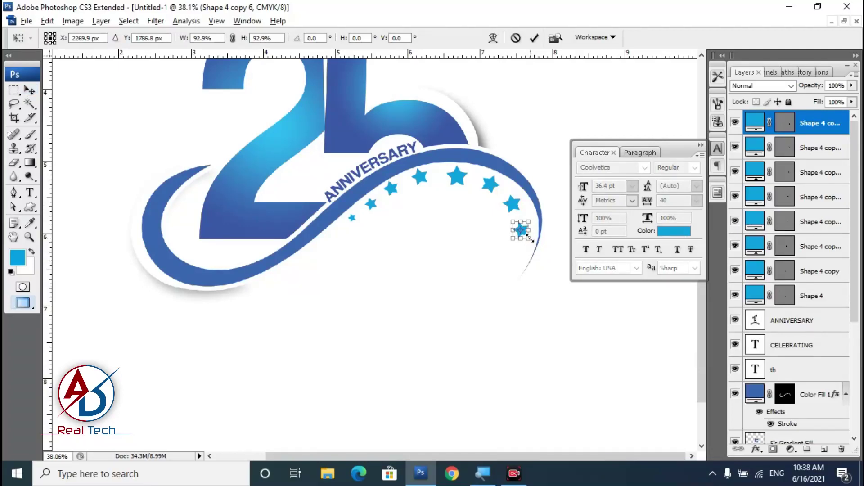
key(Return)
- Reposition the right-side stars so they follow the curve with even spacing
scroll(530, 256, up, 3)
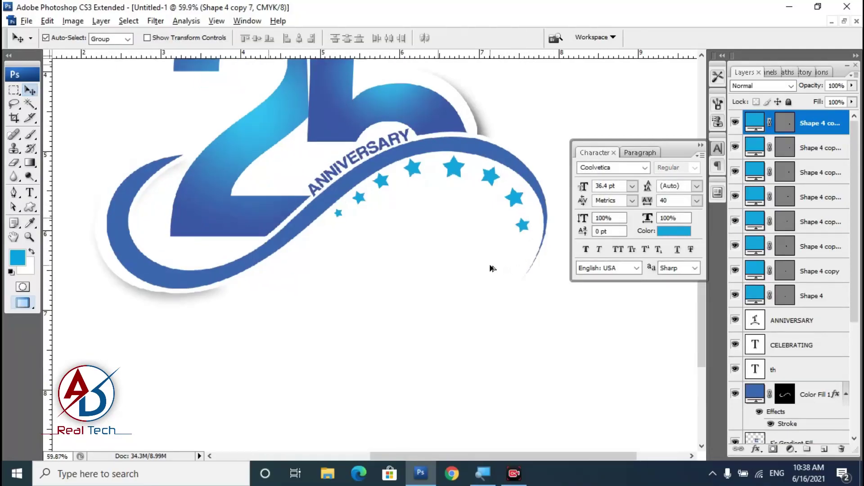
scroll(494, 266, up, 2)
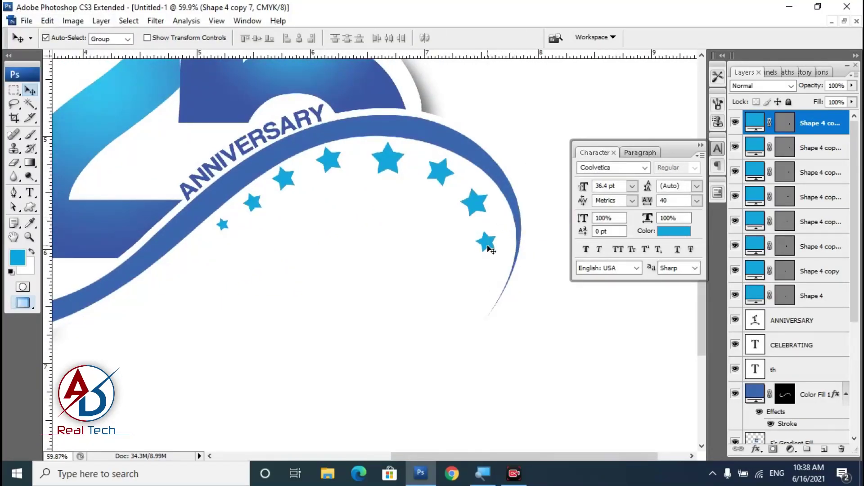
drag(487, 246, 501, 246)
drag(484, 211, 493, 211)
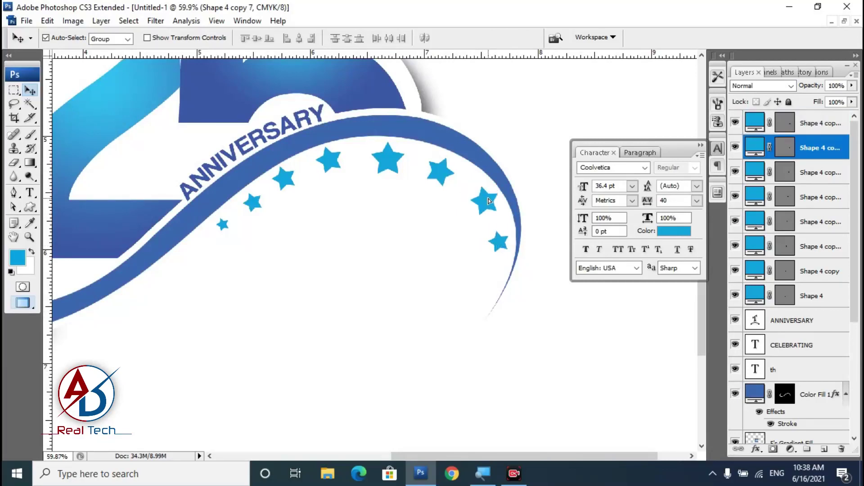
click(448, 173)
click(393, 163)
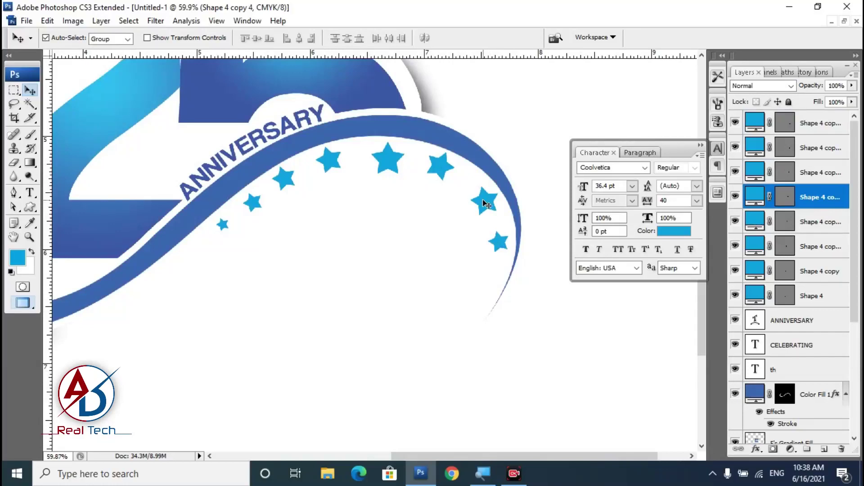
drag(487, 204, 477, 194)
mouse_move(498, 243)
mouse_down()
mouse_move(495, 232)
mouse_move(504, 270)
mouse_up()
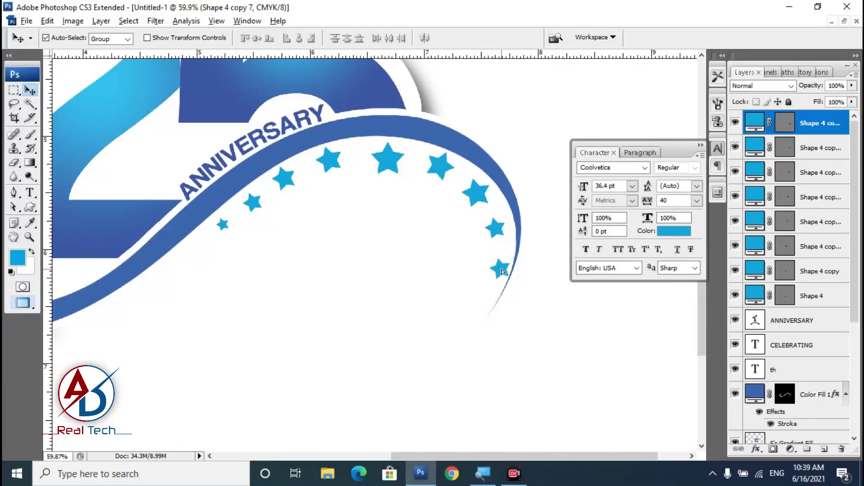
- Add a rotated end star near the swoosh tip, scaled to 61% and nudged up
key(ctrl+t)
drag(529, 309, 476, 317)
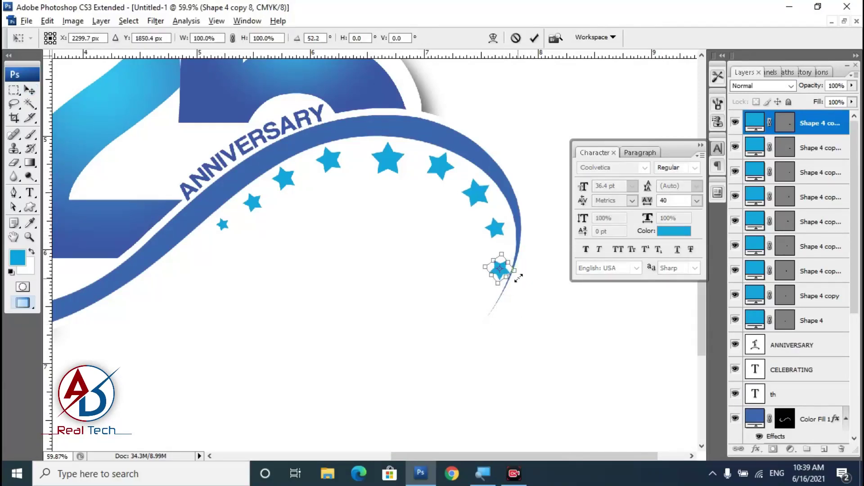
drag(517, 274, 511, 271)
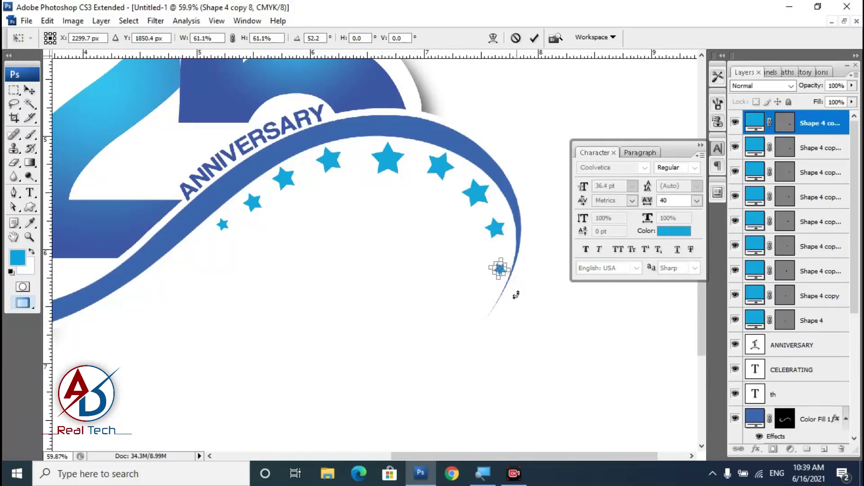
key(Return)
key(Up)
key(Up)
key(Up)
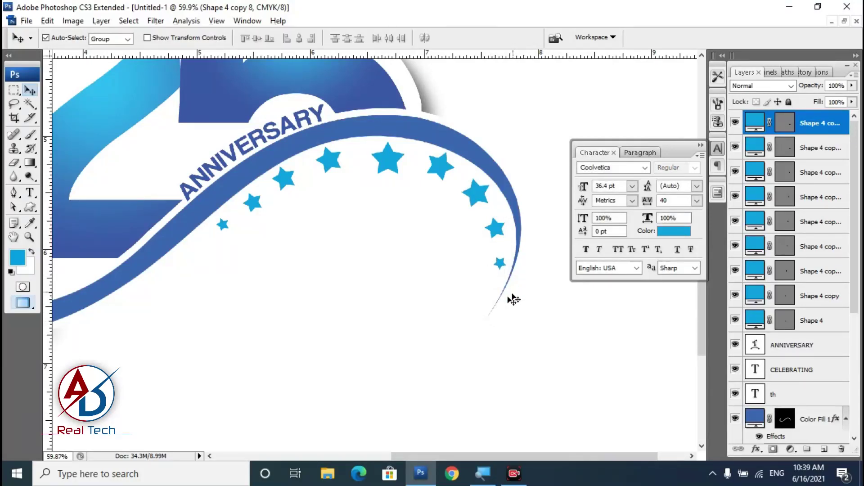
scroll(461, 288, down, 3)
scroll(457, 304, down, 1)
scroll(456, 305, up, 1)
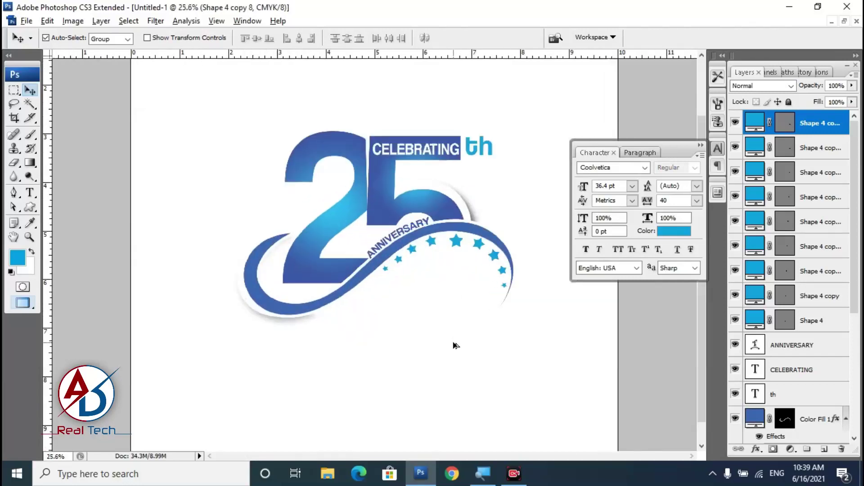
scroll(456, 304, up, 3)
drag(486, 341, 450, 331)
click(435, 160)
- Check the top star and nudge the star to its left slightly right
key(ctrl+t)
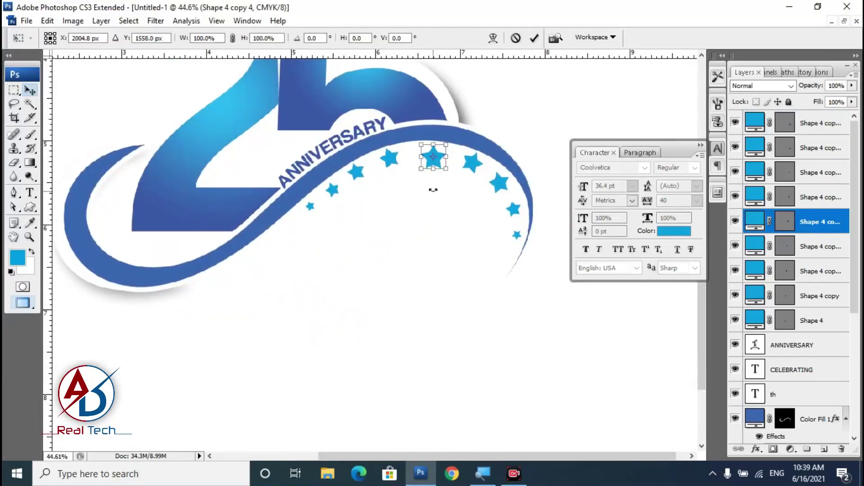
key(Return)
click(389, 158)
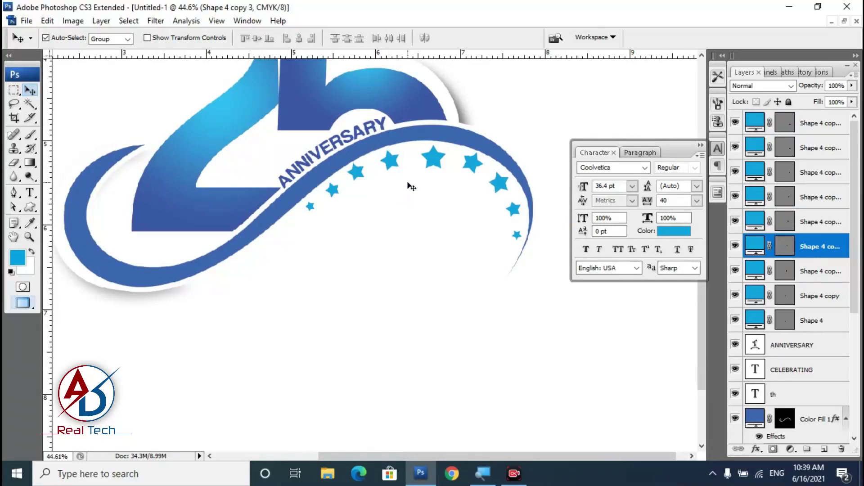
key(Right)
key(Right)
key(Right)
key(Right)
key(Right)
key(Right)
click(358, 176)
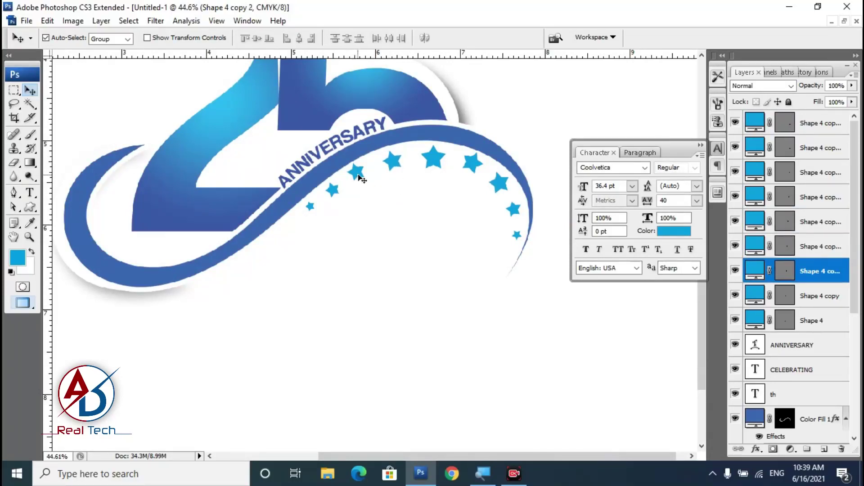
click(333, 189)
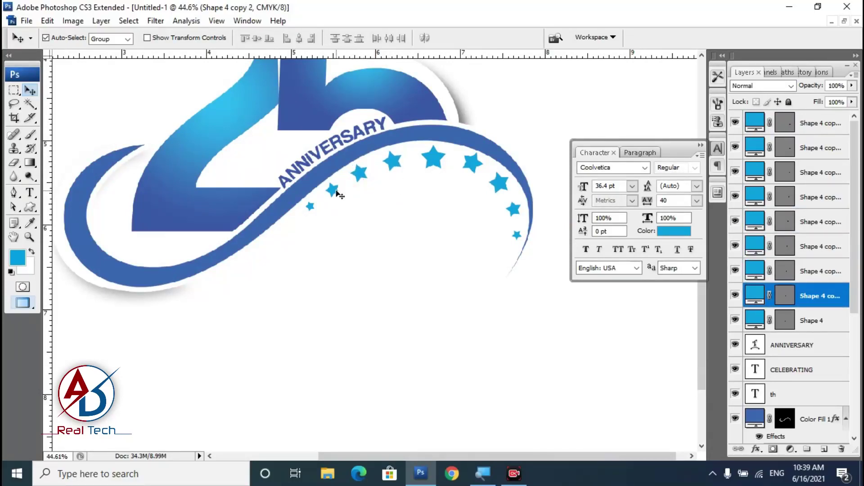
- Review the right-side stars, then enlarge the top star to about 121%
click(426, 202)
click(476, 169)
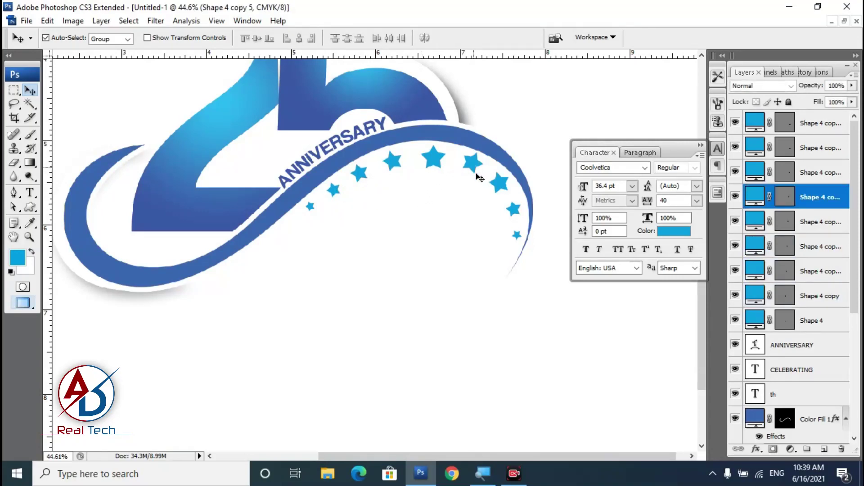
click(499, 187)
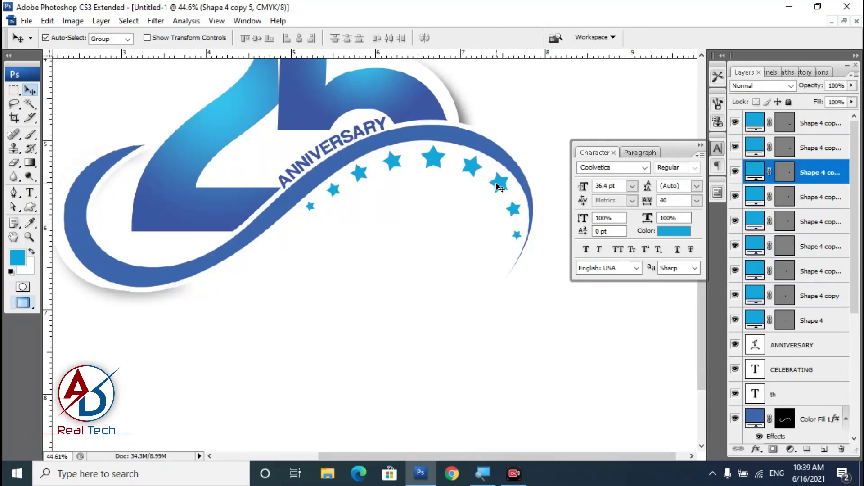
click(517, 234)
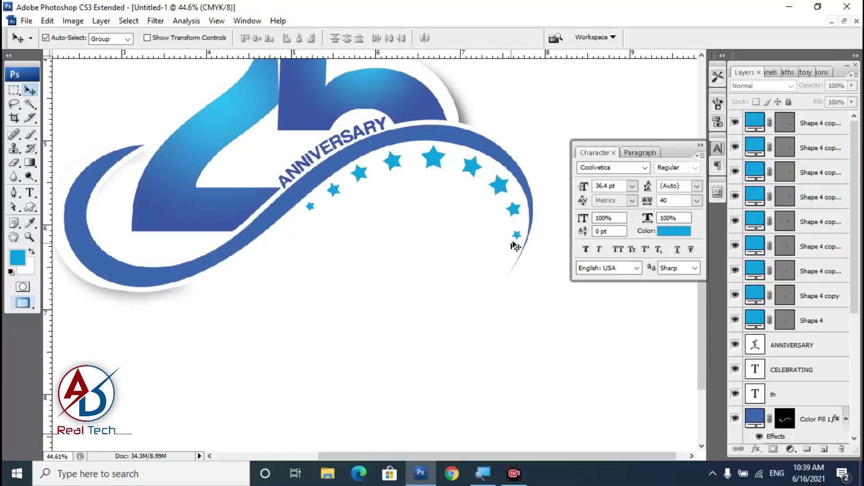
click(508, 256)
click(514, 210)
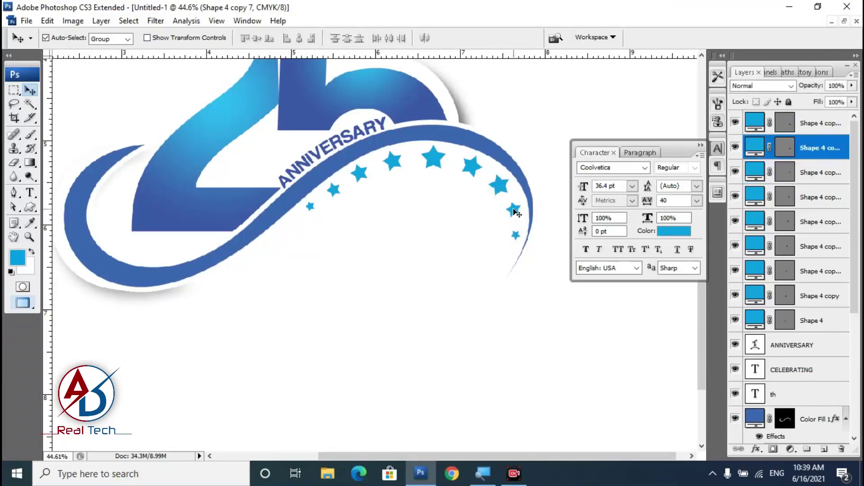
click(506, 233)
click(433, 164)
key(ctrl+t)
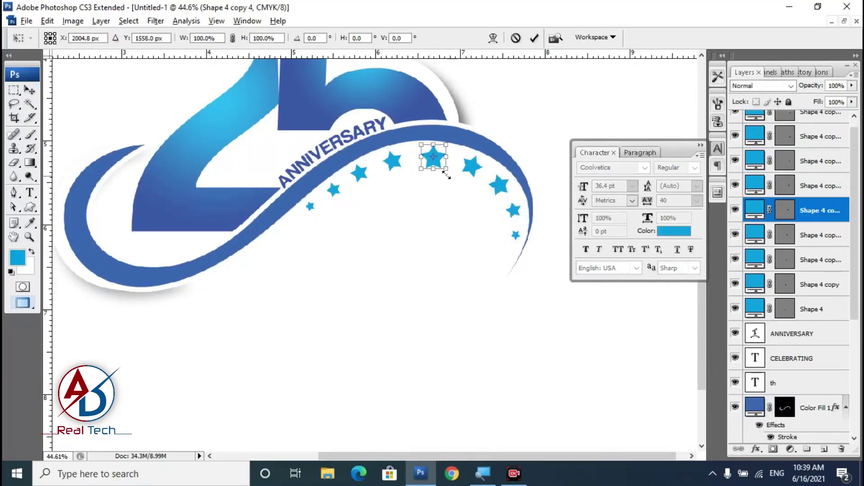
drag(446, 169, 450, 173)
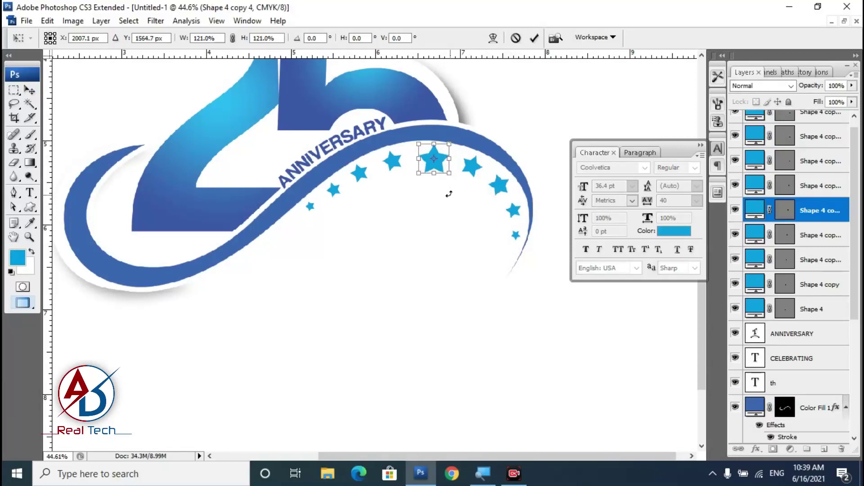
key(Return)
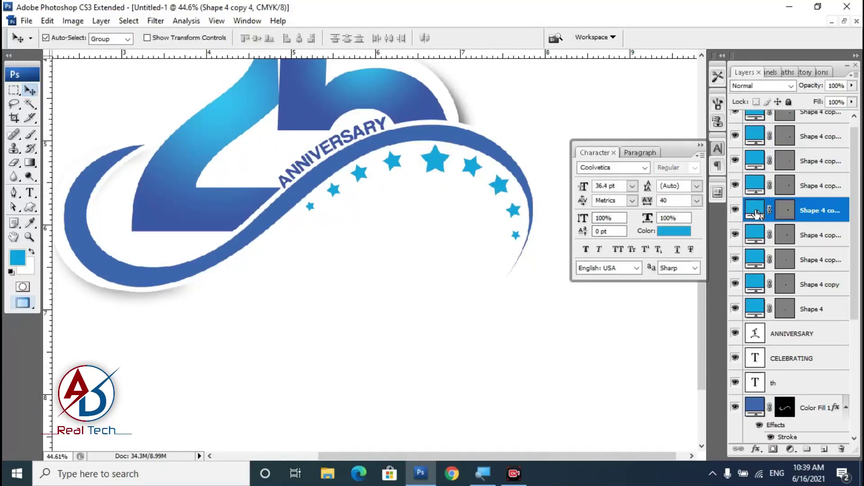
- Colour the top star dark blue, sampled from the swoosh
double_click(755, 210)
click(307, 126)
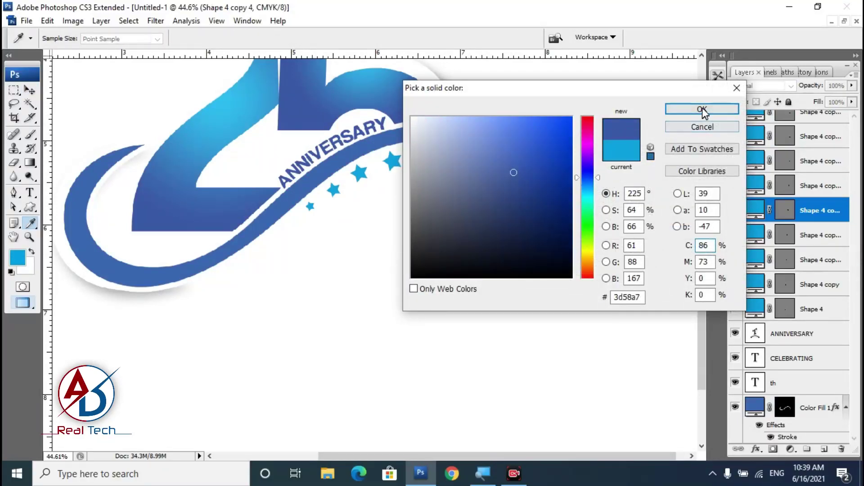
click(702, 109)
- Recolour the star near the arc's start and another right-side star grey
click(337, 196)
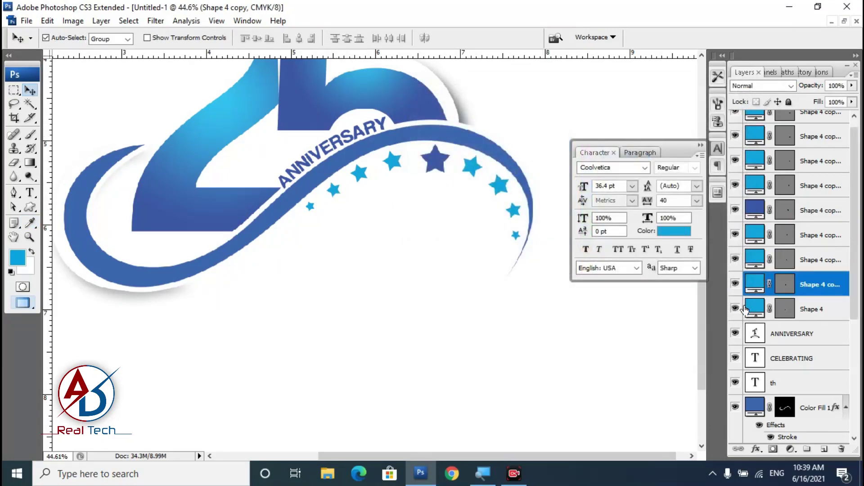
double_click(752, 288)
click(415, 194)
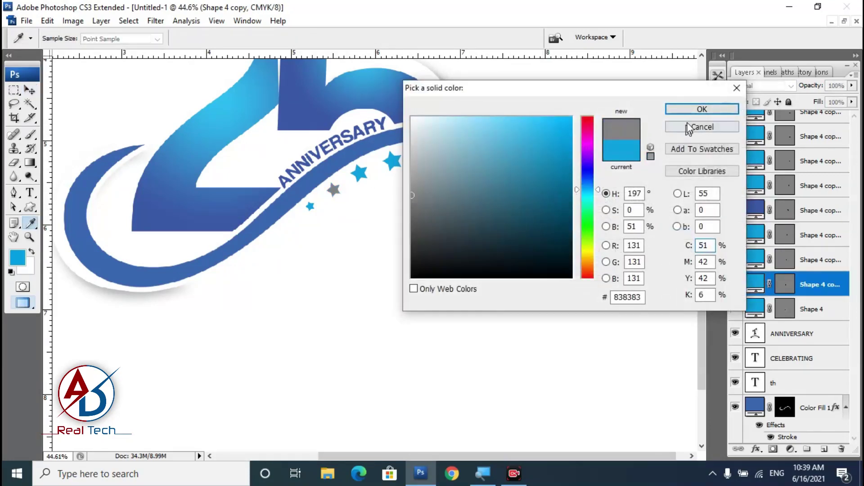
click(697, 110)
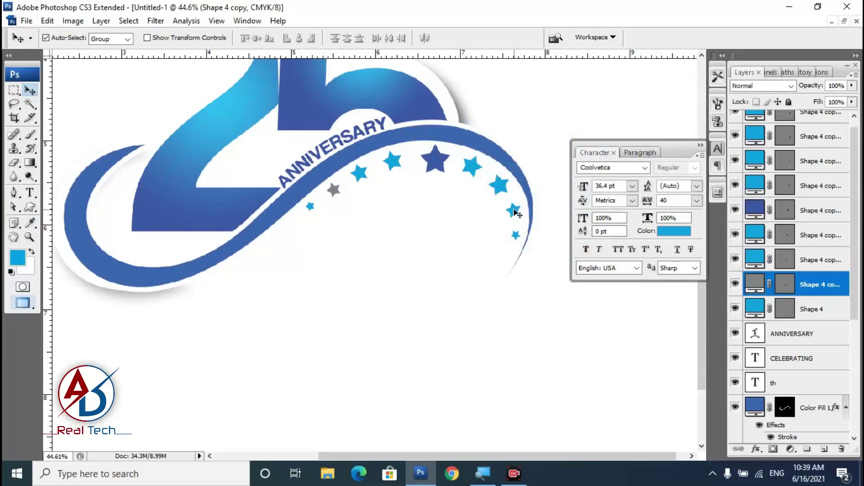
click(515, 210)
double_click(754, 139)
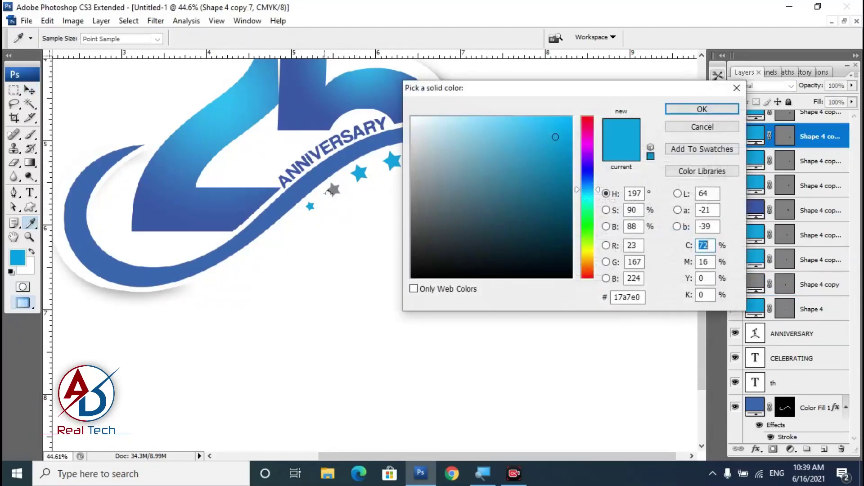
click(335, 189)
click(670, 110)
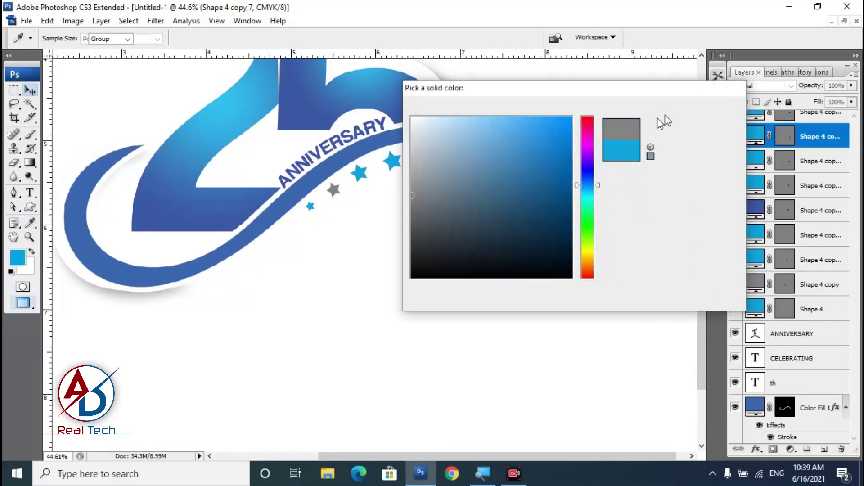
scroll(372, 338, down, 1)
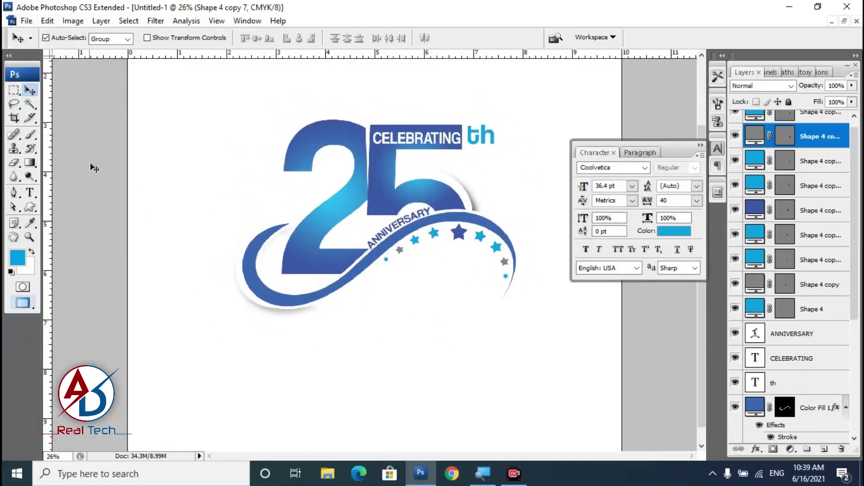
- Add a white outline stroke to the 2's Gradient Fill layer
click(290, 157)
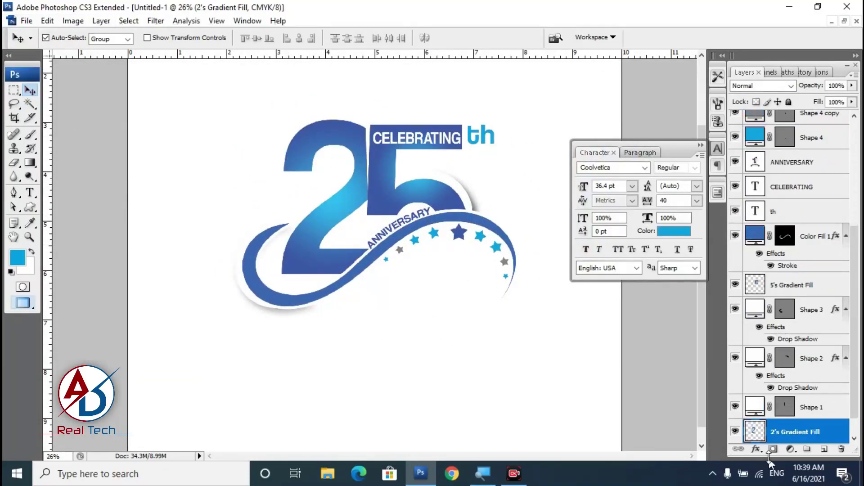
click(758, 449)
click(763, 441)
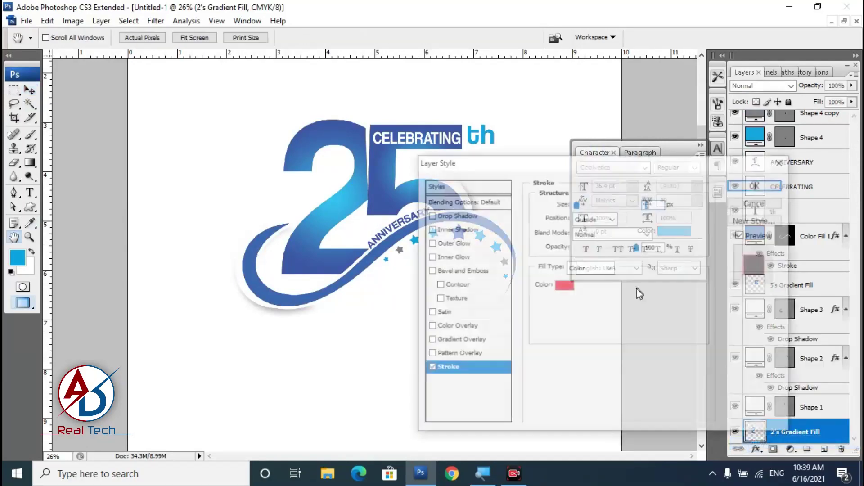
click(564, 286)
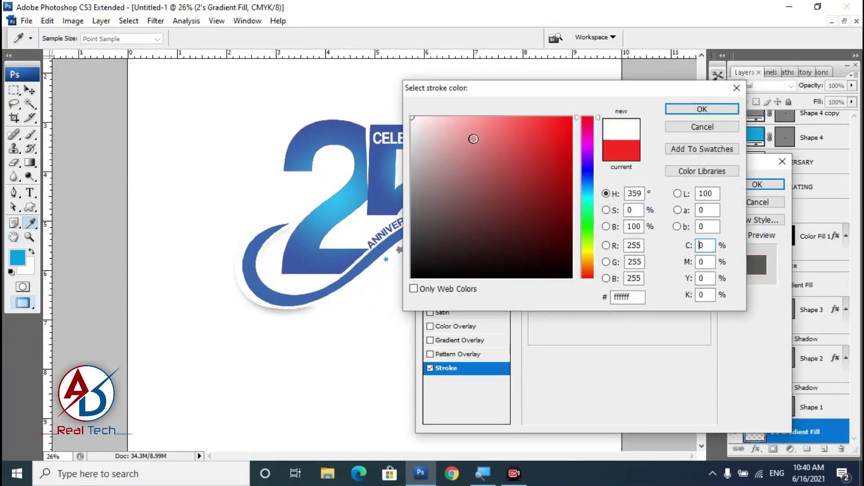
click(693, 109)
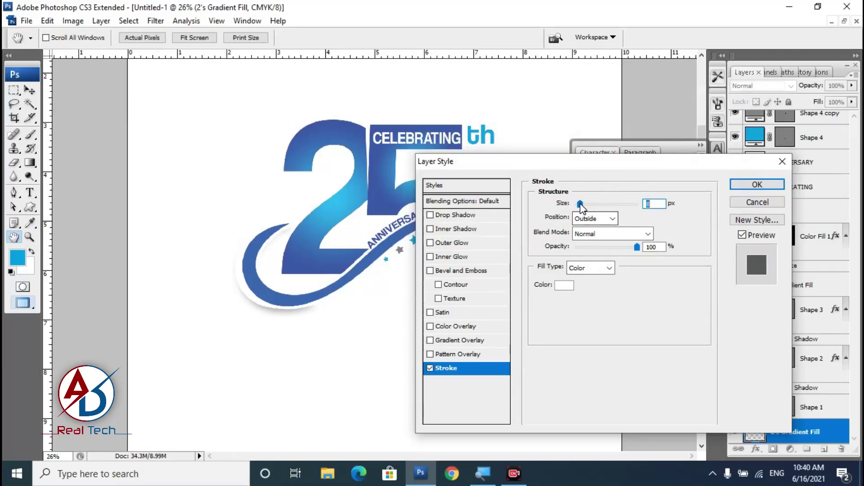
- Add a soft drop shadow to the 2 at 32% opacity and 68 px size
click(451, 215)
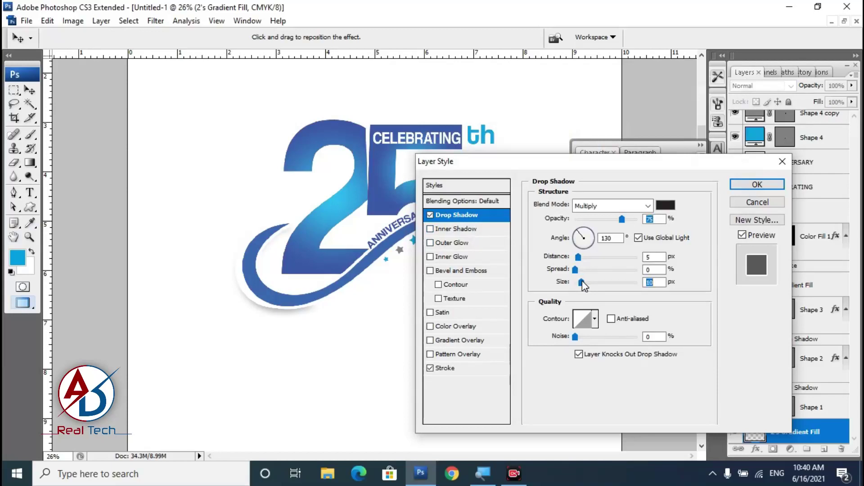
drag(582, 281, 593, 281)
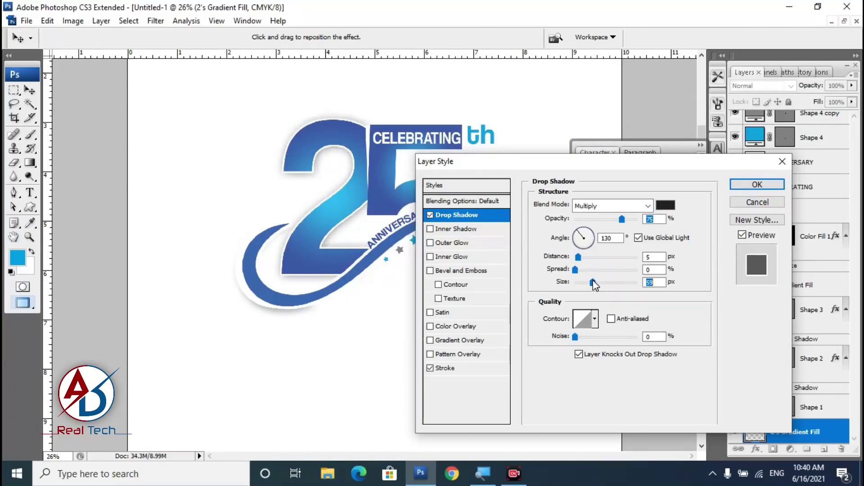
drag(622, 219, 595, 220)
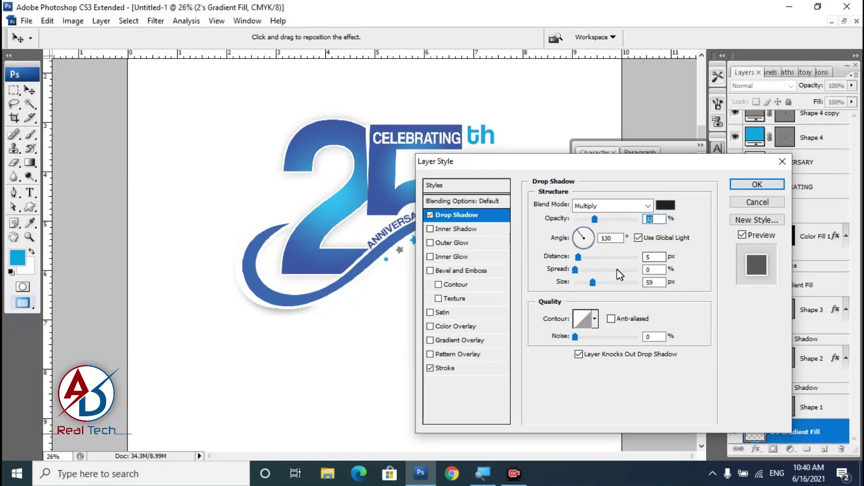
drag(595, 284, 596, 283)
- Set the outline to 32 px and the shadow to 144 px size, 78% opacity
click(452, 368)
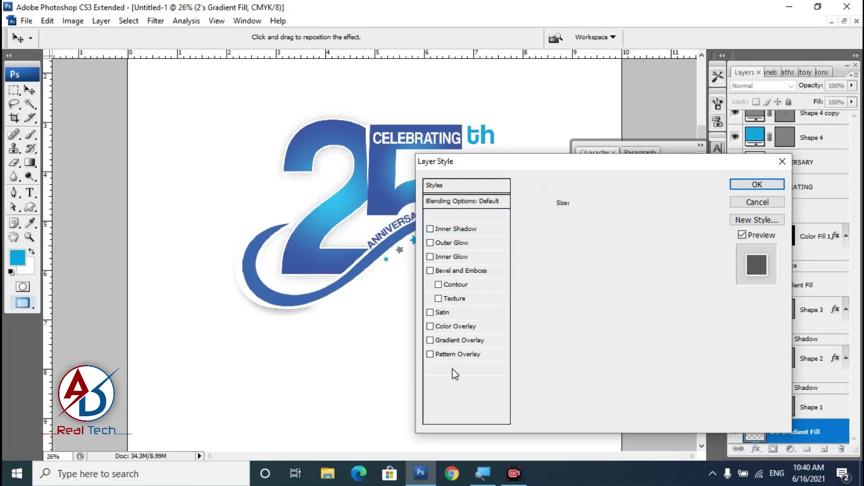
drag(584, 204, 592, 206)
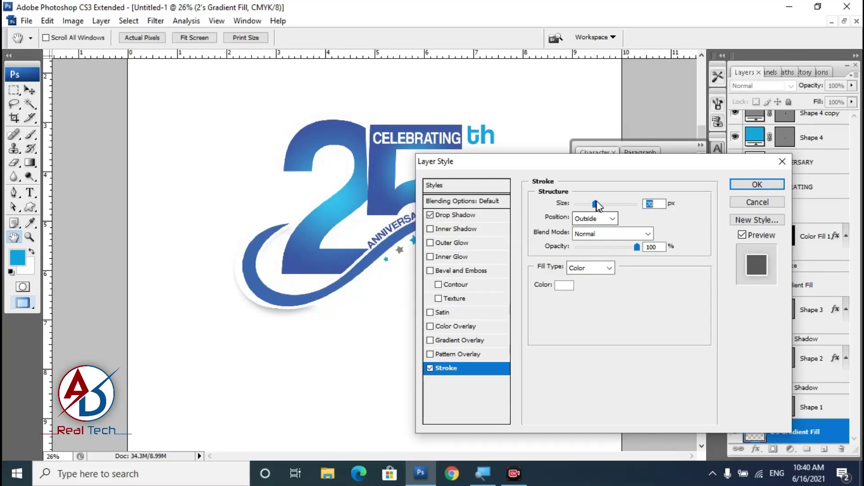
click(478, 215)
mouse_move(593, 282)
mouse_down()
mouse_move(613, 283)
mouse_move(604, 283)
mouse_up()
mouse_move(578, 257)
mouse_down()
mouse_move(606, 257)
mouse_move(586, 270)
mouse_move(602, 270)
mouse_up()
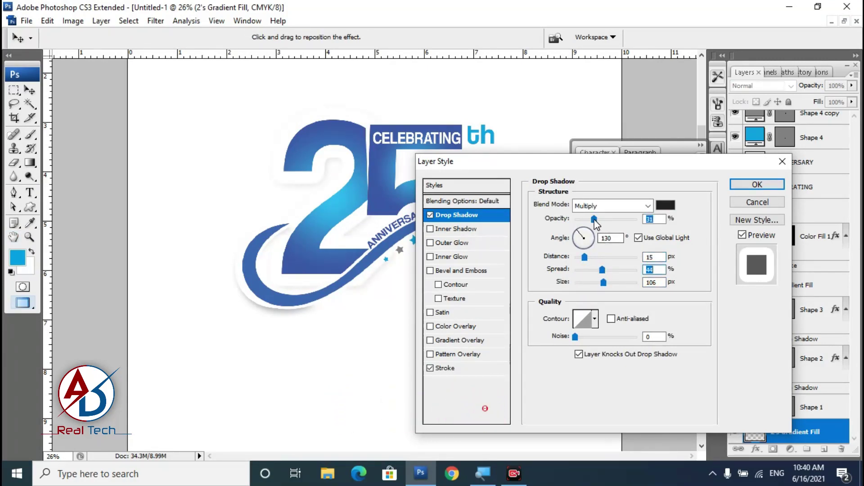
drag(594, 219, 623, 219)
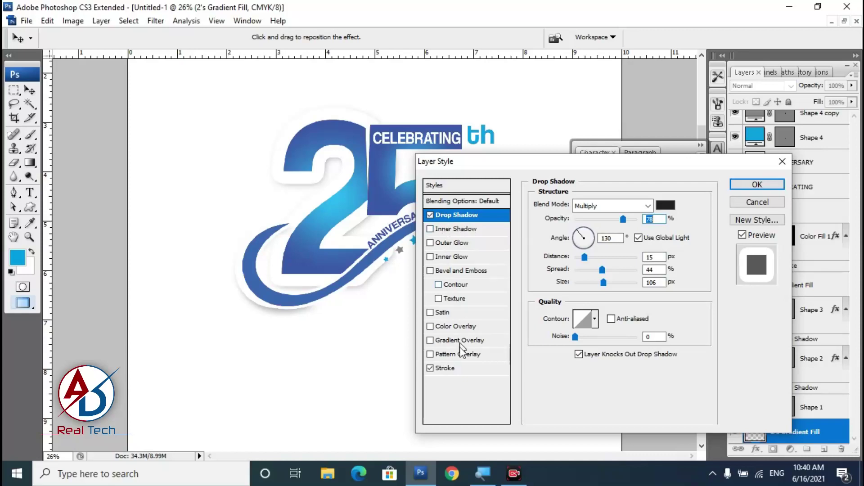
- Refine the outline width, remove shadow spread, tighten its size, and apply both effects
click(457, 368)
drag(598, 205, 582, 212)
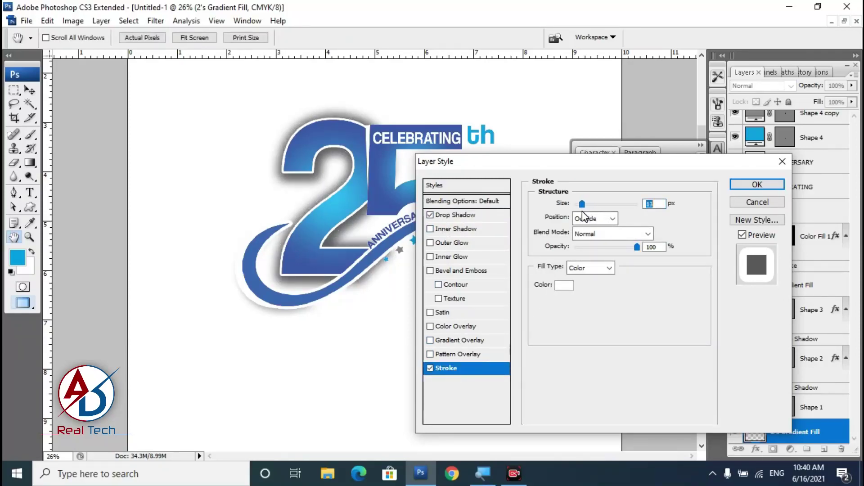
click(456, 216)
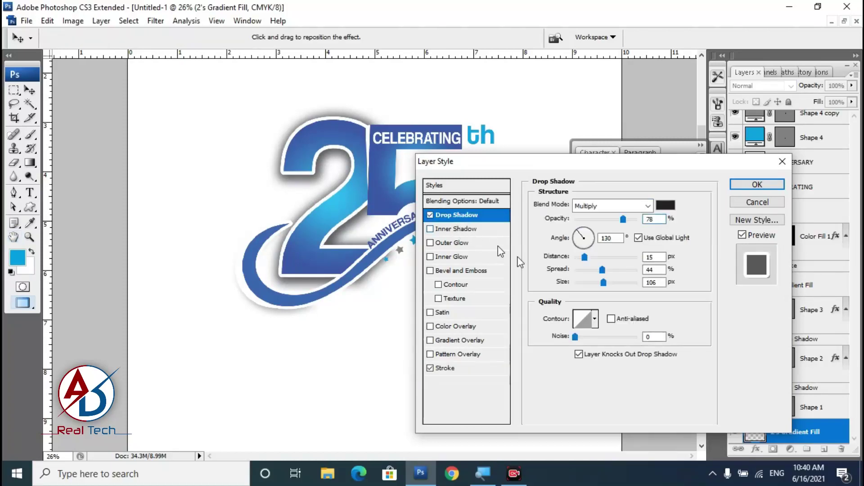
drag(601, 270, 576, 270)
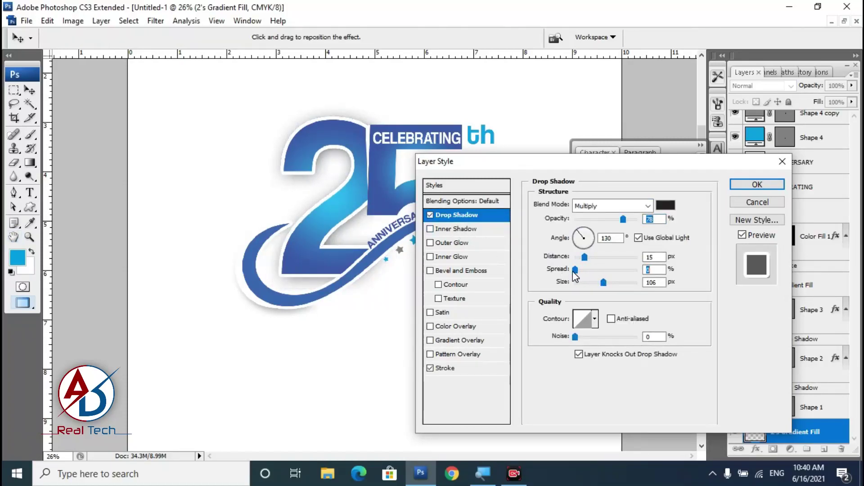
drag(603, 283, 575, 258)
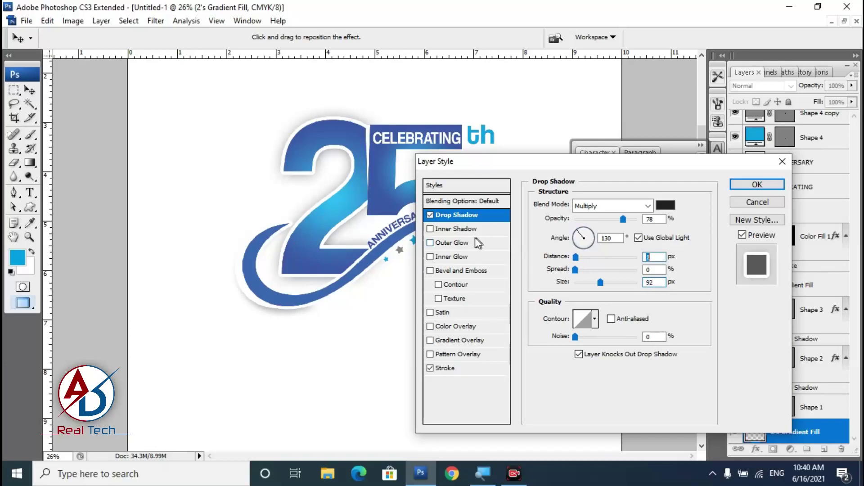
click(460, 368)
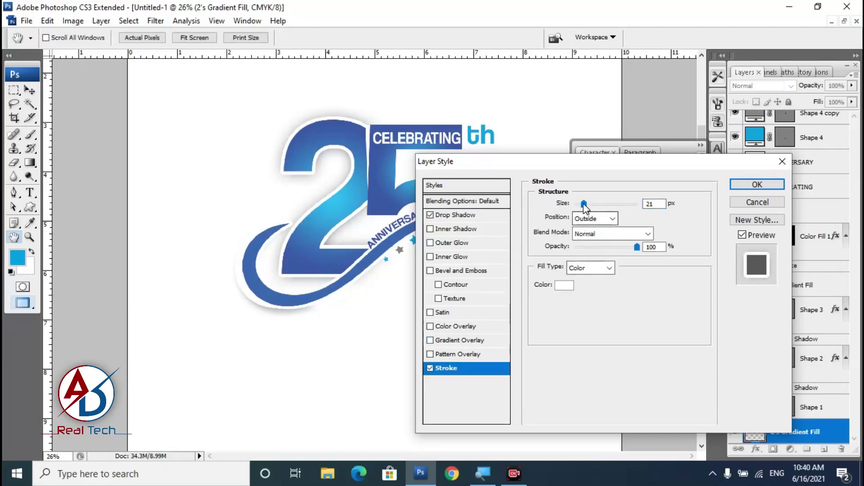
drag(604, 203, 578, 203)
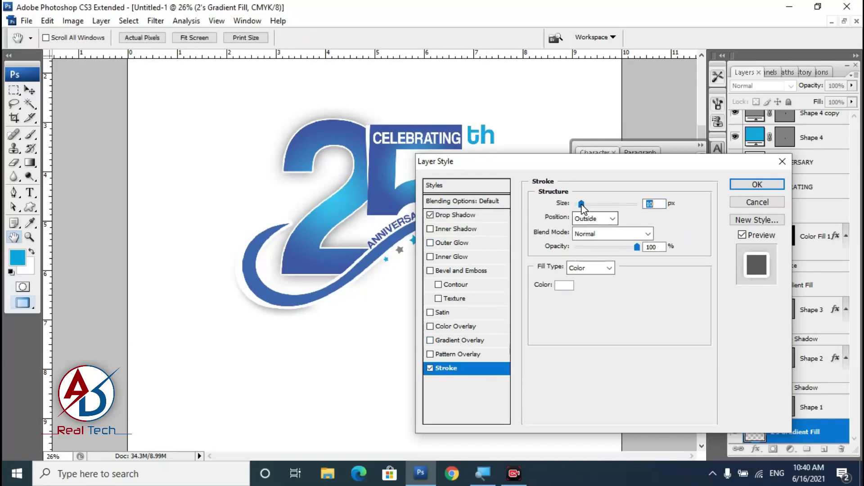
click(757, 184)
- Select all the logo layers down to the 2 and group them into Group 1
key(v)
key(ctrl+minus)
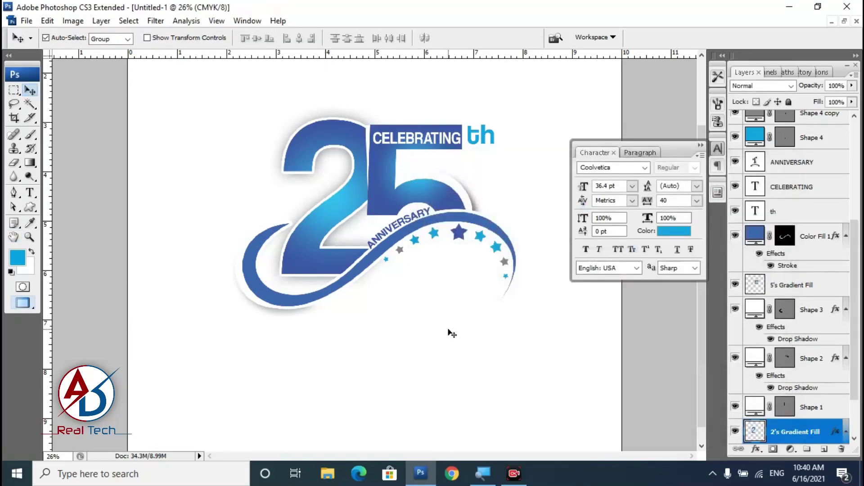
scroll(417, 372, down, 1)
click(417, 370)
scroll(417, 371, down, 1)
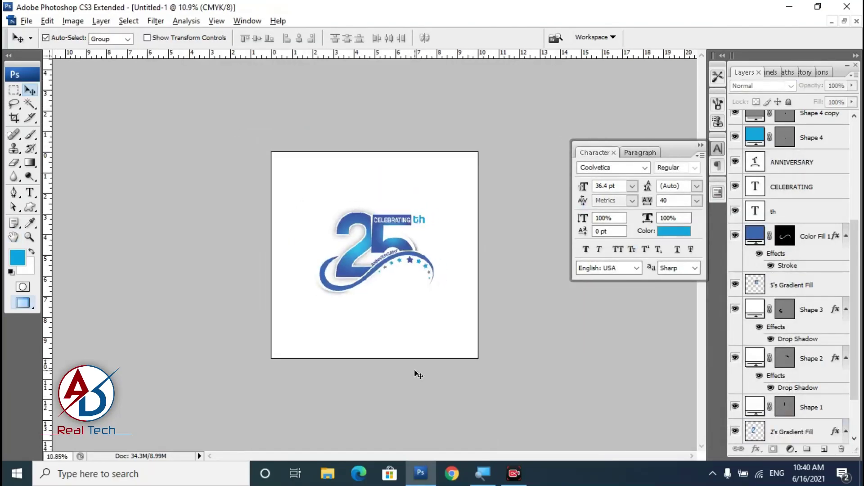
scroll(417, 371, up, 1)
scroll(421, 365, up, 2)
scroll(421, 364, up, 1)
scroll(419, 372, down, 1)
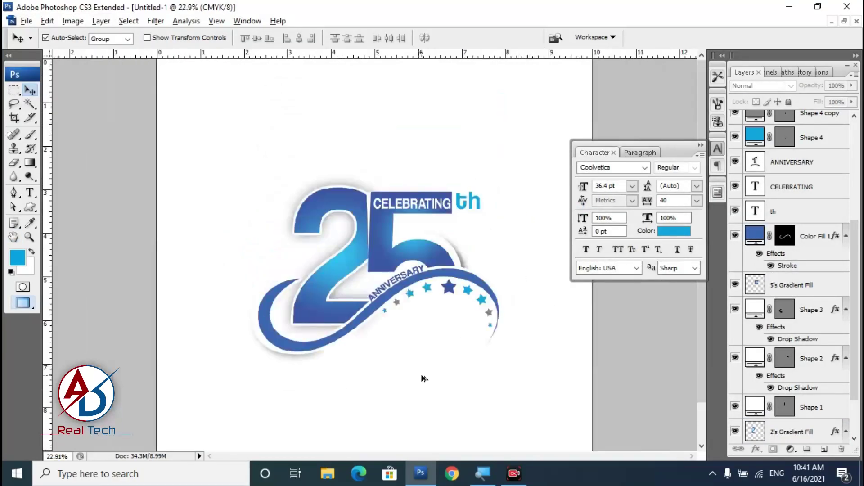
scroll(450, 364, up, 1)
scroll(455, 353, up, 1)
scroll(441, 356, down, 2)
scroll(439, 346, up, 1)
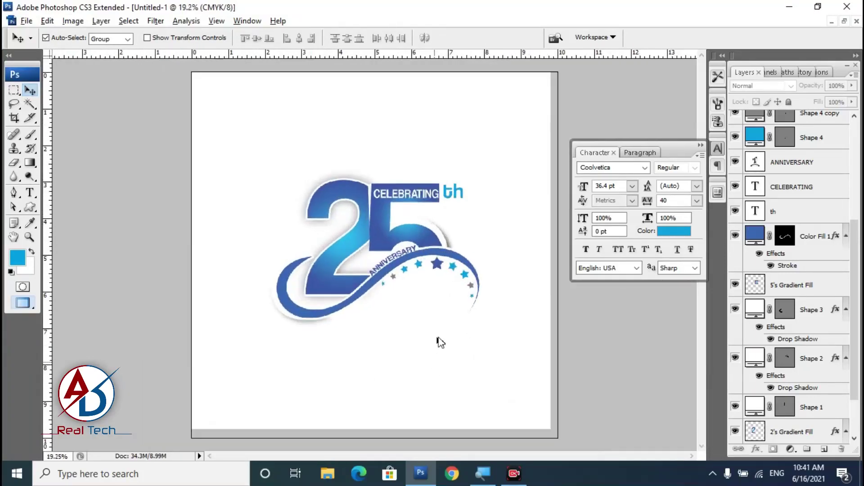
scroll(776, 345, down, 2)
scroll(777, 345, up, 3)
scroll(792, 279, up, 2)
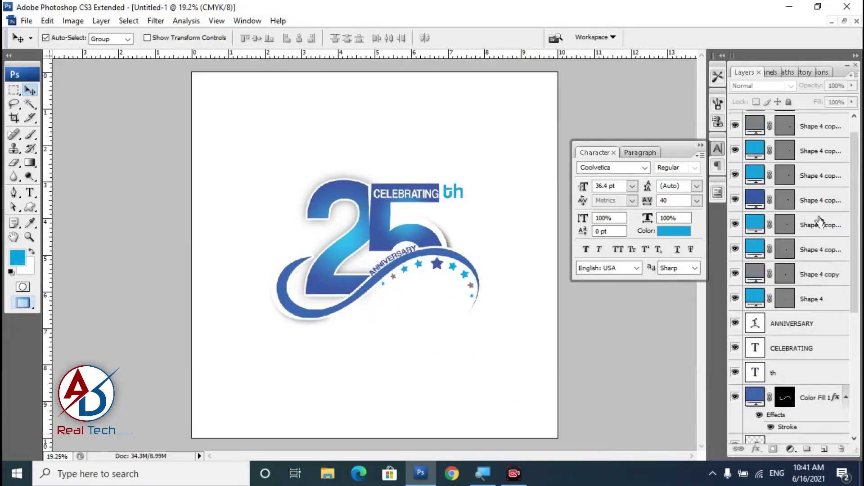
scroll(818, 184, down, 5)
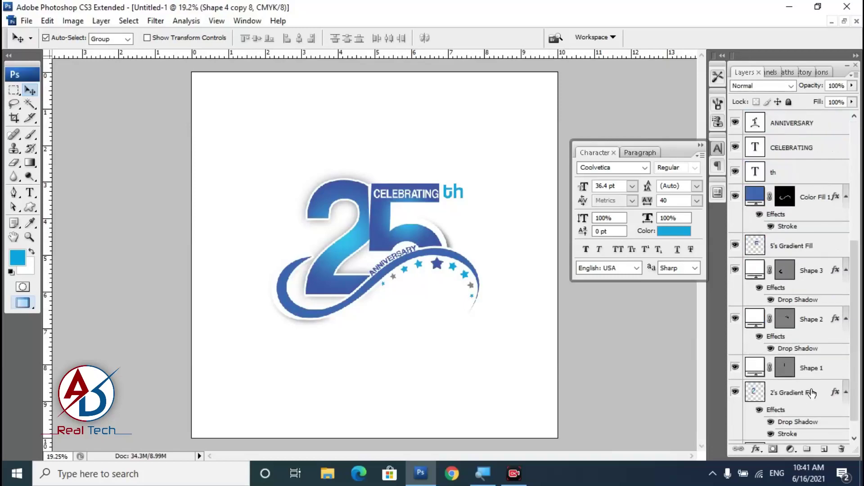
scroll(804, 410, down, 3)
shift+click(797, 372)
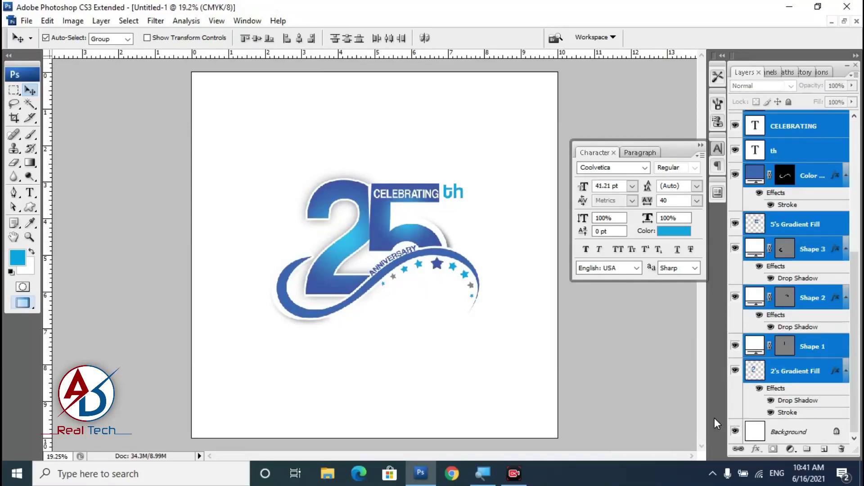
key(ctrl+g)
- Scale the grouped logo up to about 153 percent
key(ctrl+t)
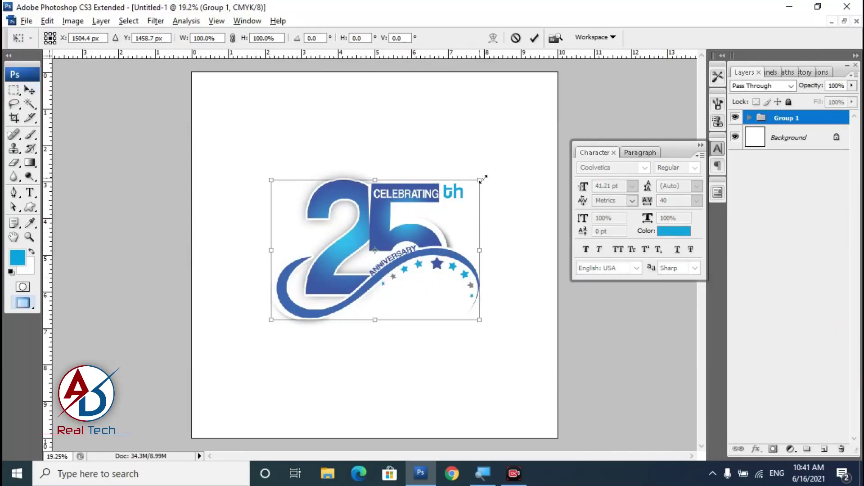
drag(480, 180, 535, 143)
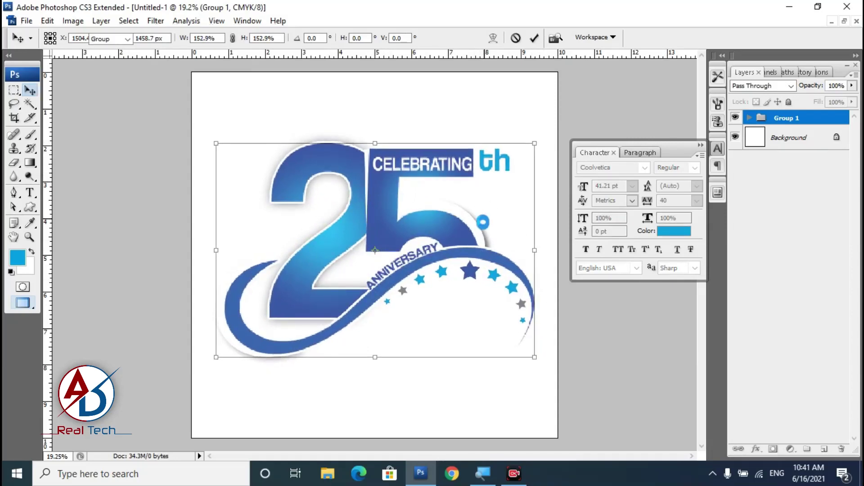
key(Return)
scroll(460, 323, down, 1)
scroll(455, 335, up, 1)
click(450, 339)
scroll(441, 364, down, 1)
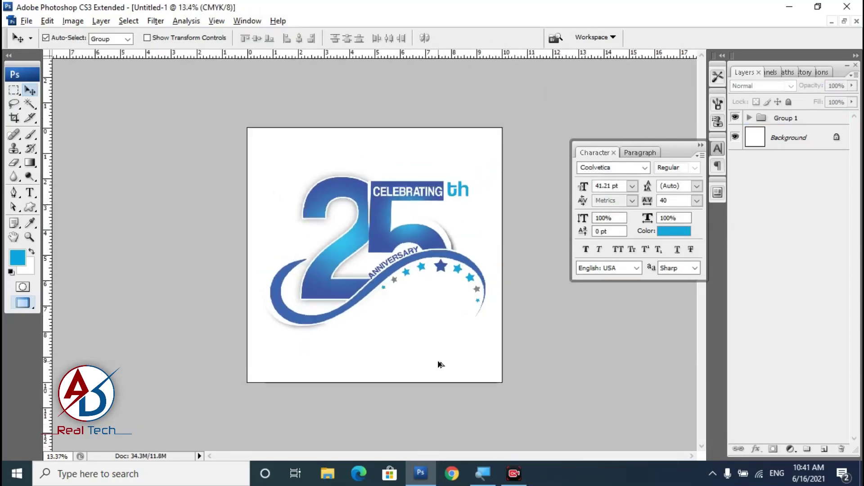
scroll(440, 364, up, 1)
scroll(436, 332, down, 1)
scroll(264, 136, up, 1)
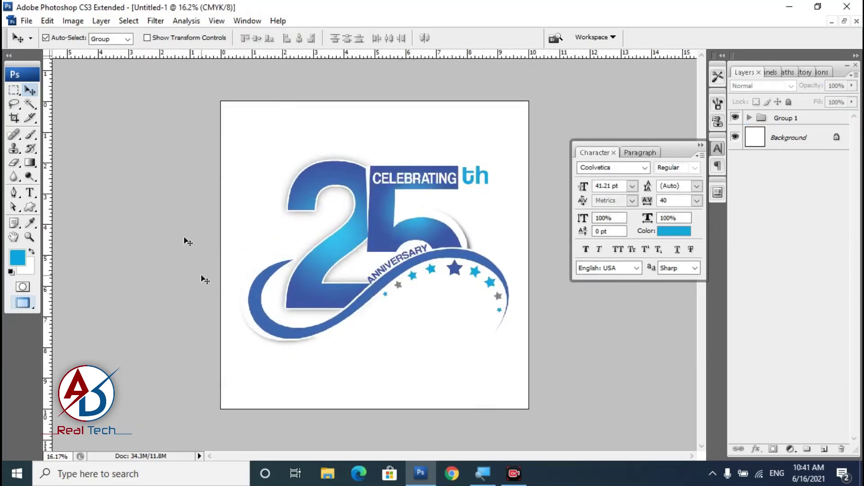